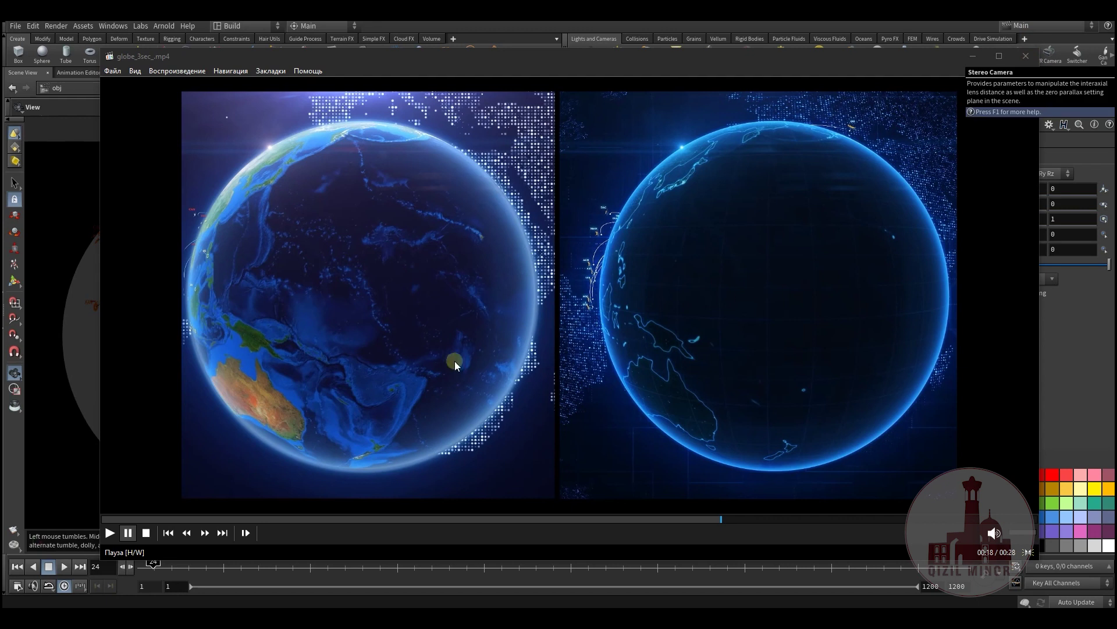
# Step: Replay globe_3sec_.mp4 from its start several times, then pause it at 00:01
pyautogui.click(104, 519)
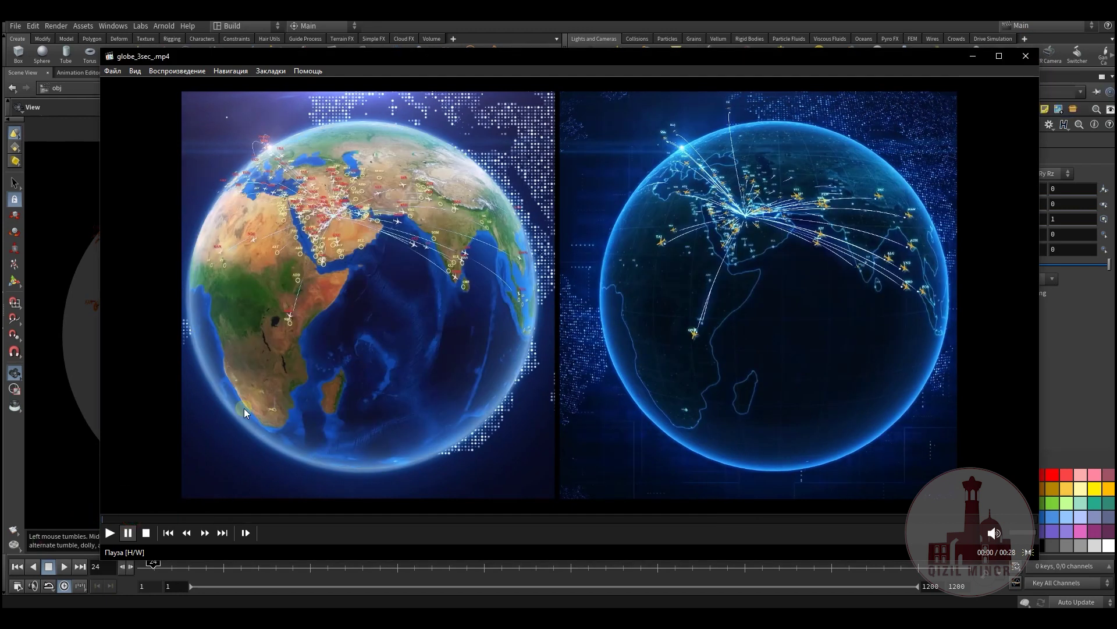
pyautogui.click(109, 533)
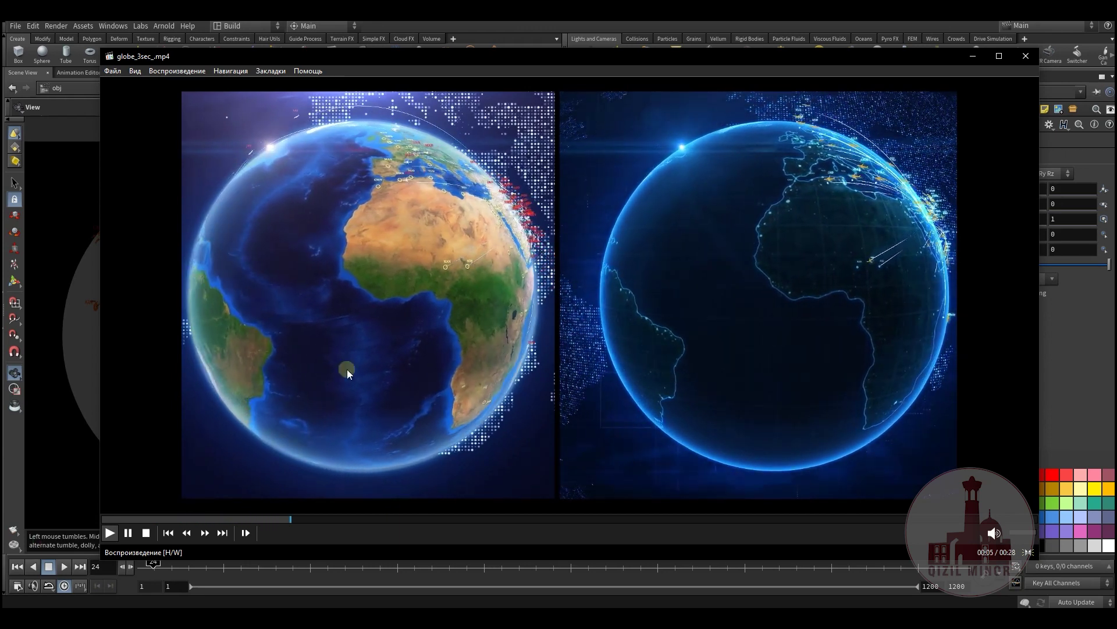
pyautogui.click(127, 518)
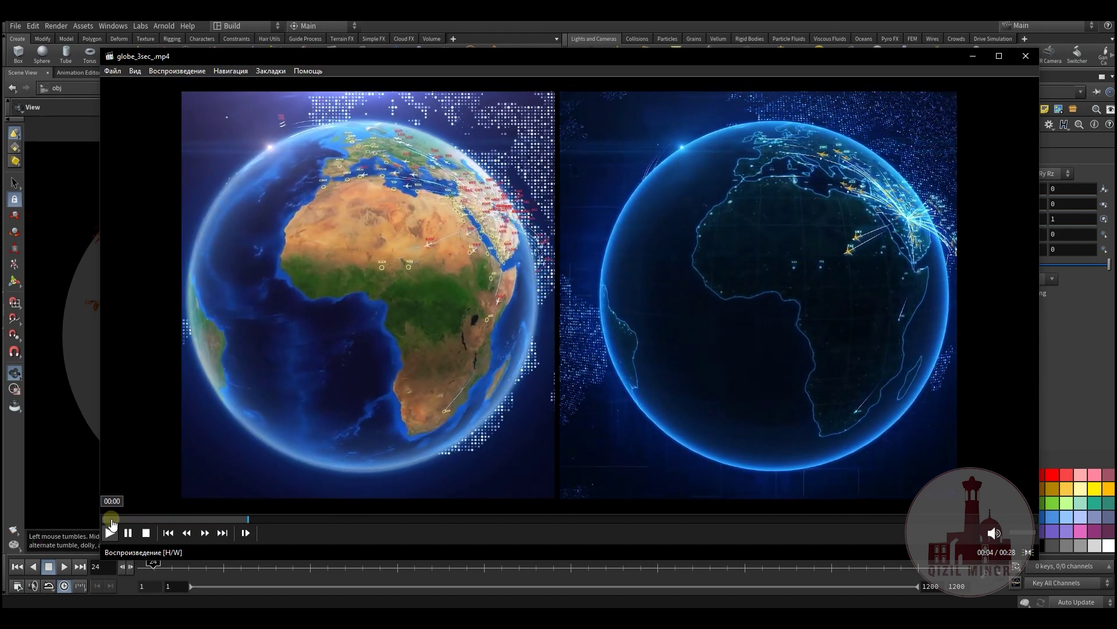
pyautogui.click(111, 519)
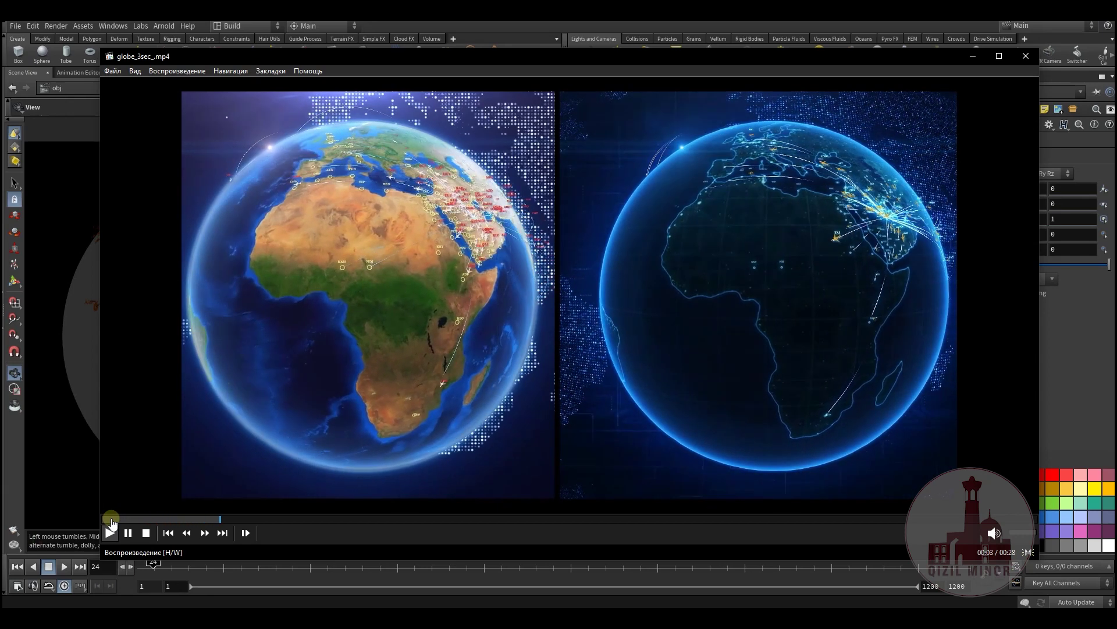
pyautogui.click(111, 519)
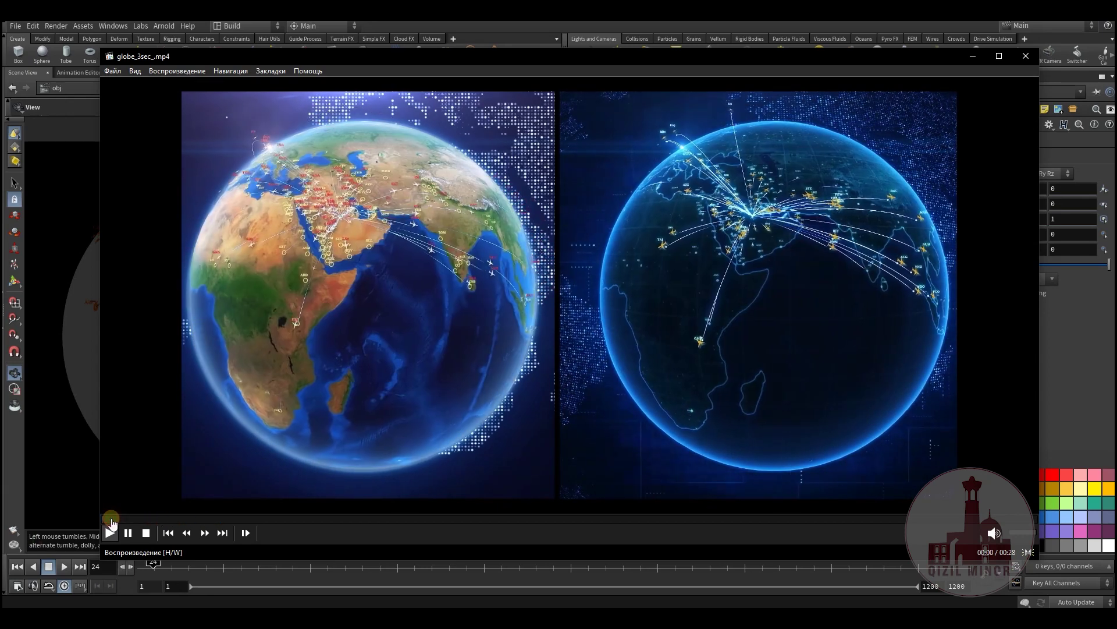
pyautogui.click(256, 345)
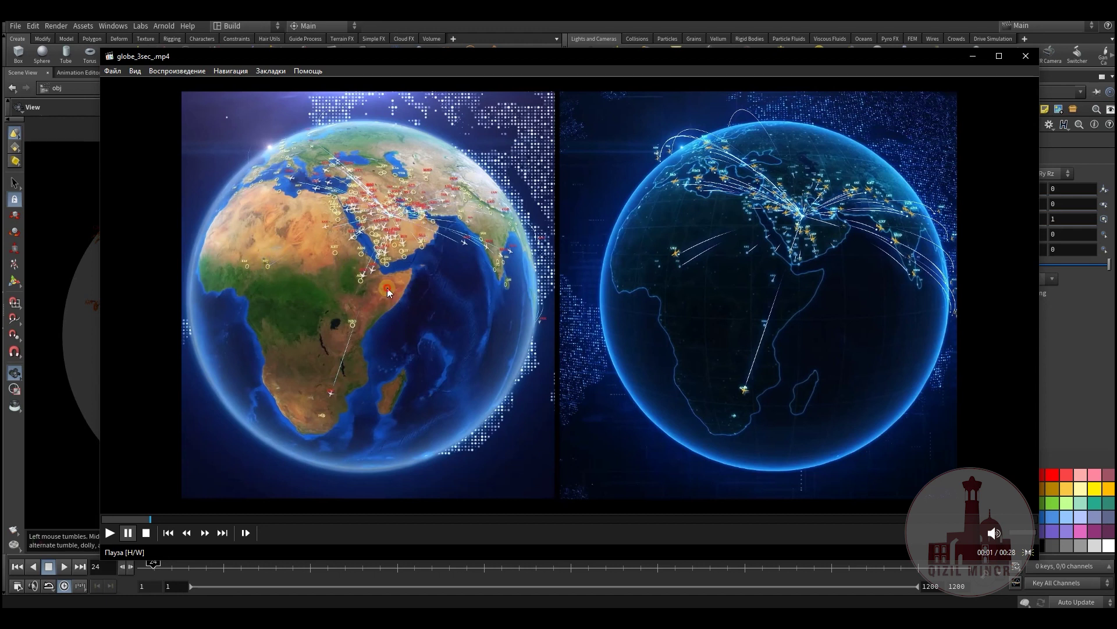
# Step: Resume globe_3sec_.mp4 and restart it repeatedly to rewatch the opening seconds of both globes
pyautogui.click(389, 292)
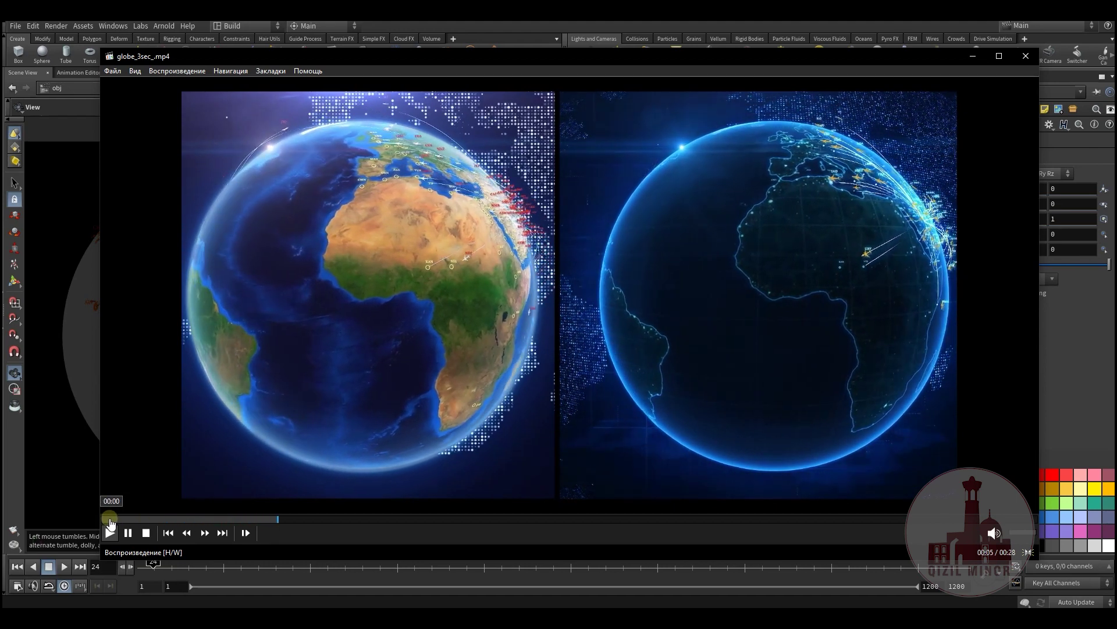
pyautogui.click(111, 518)
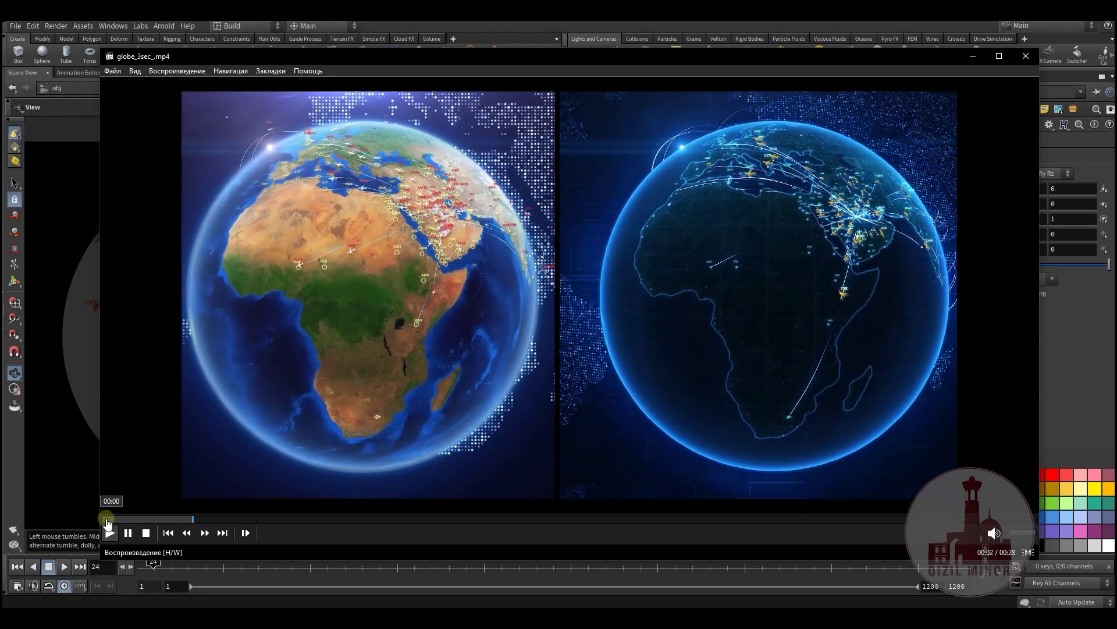
pyautogui.click(107, 519)
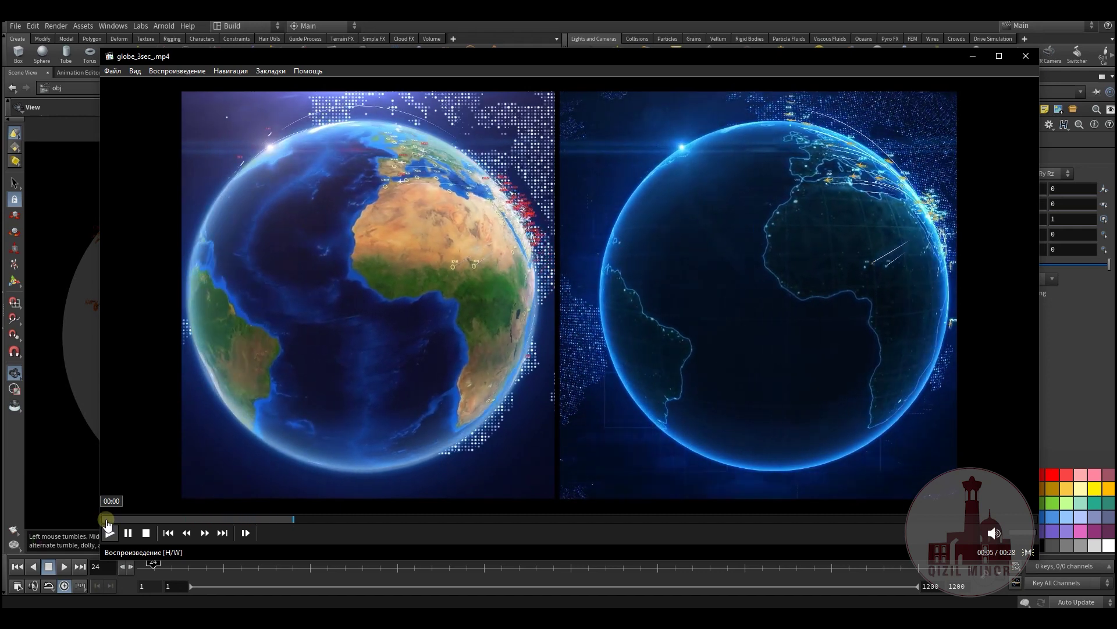
pyautogui.click(107, 519)
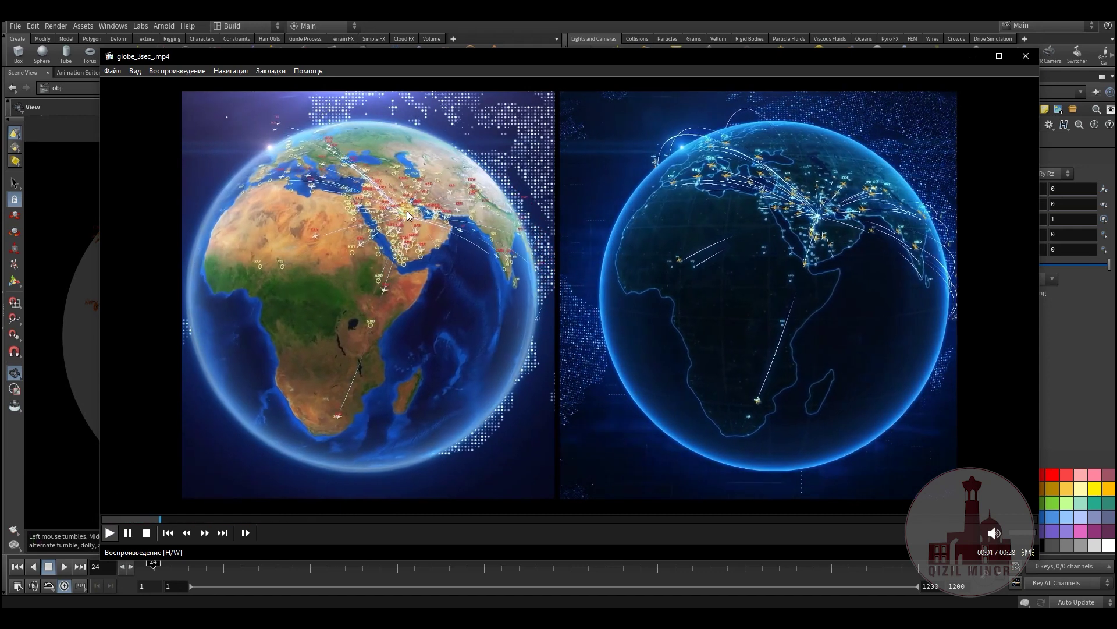
pyautogui.click(106, 519)
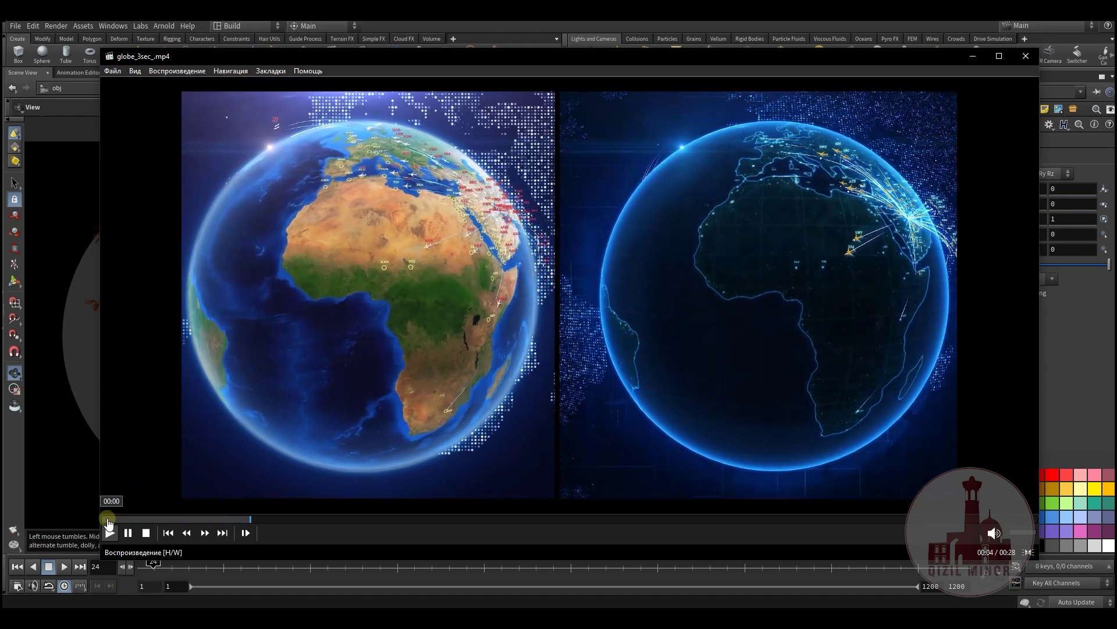
pyautogui.click(107, 519)
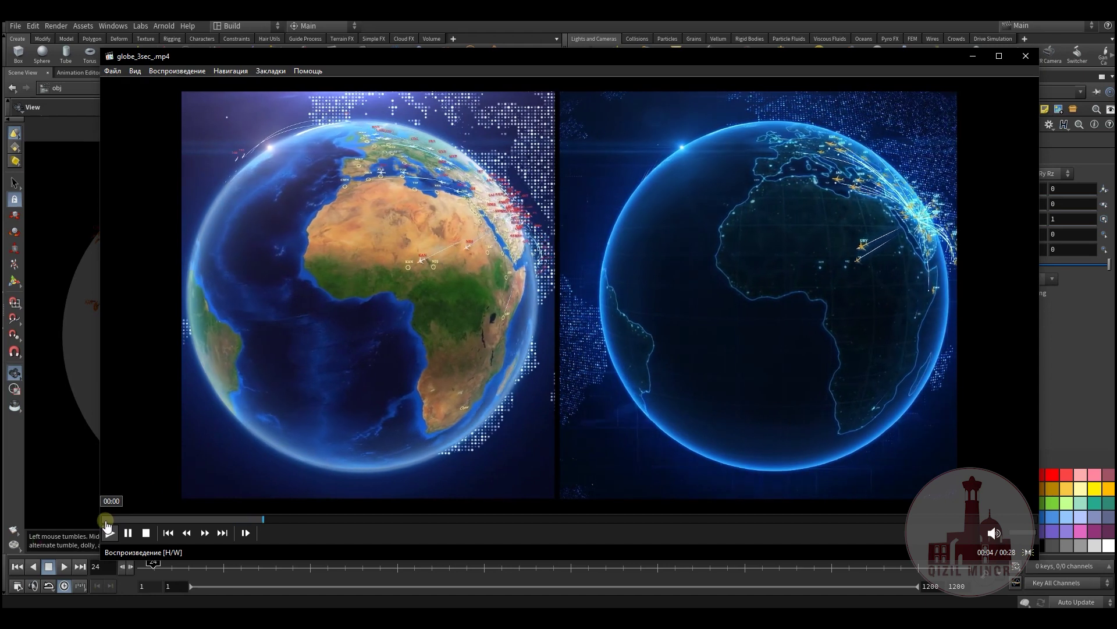
# Step: Rewatch the clip's first seconds a few more times, then minimize the video player
pyautogui.click(105, 520)
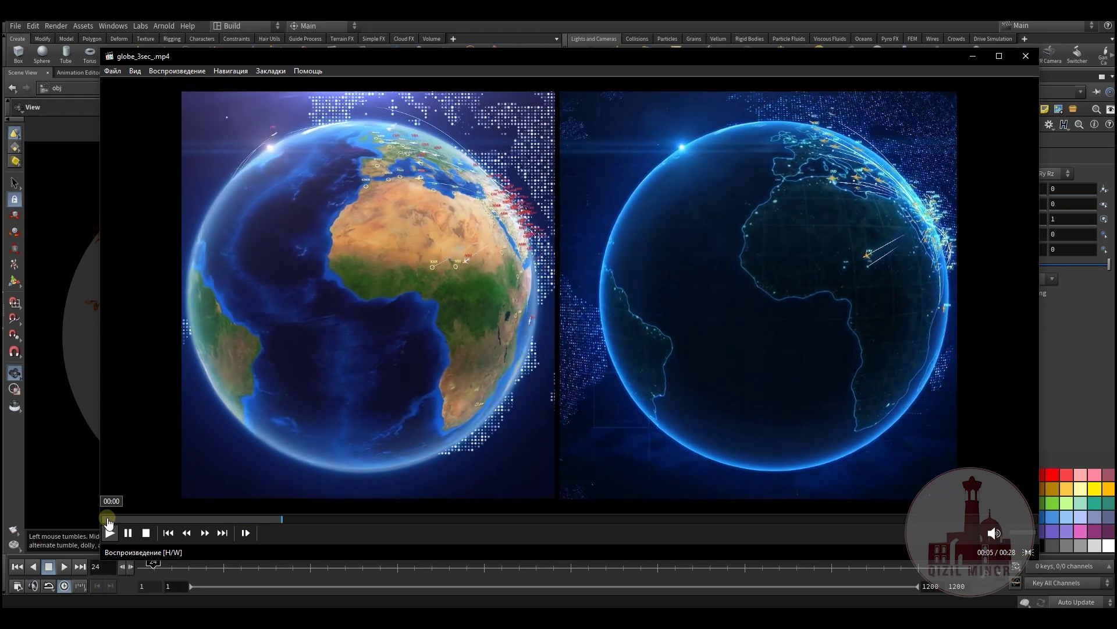
pyautogui.click(107, 518)
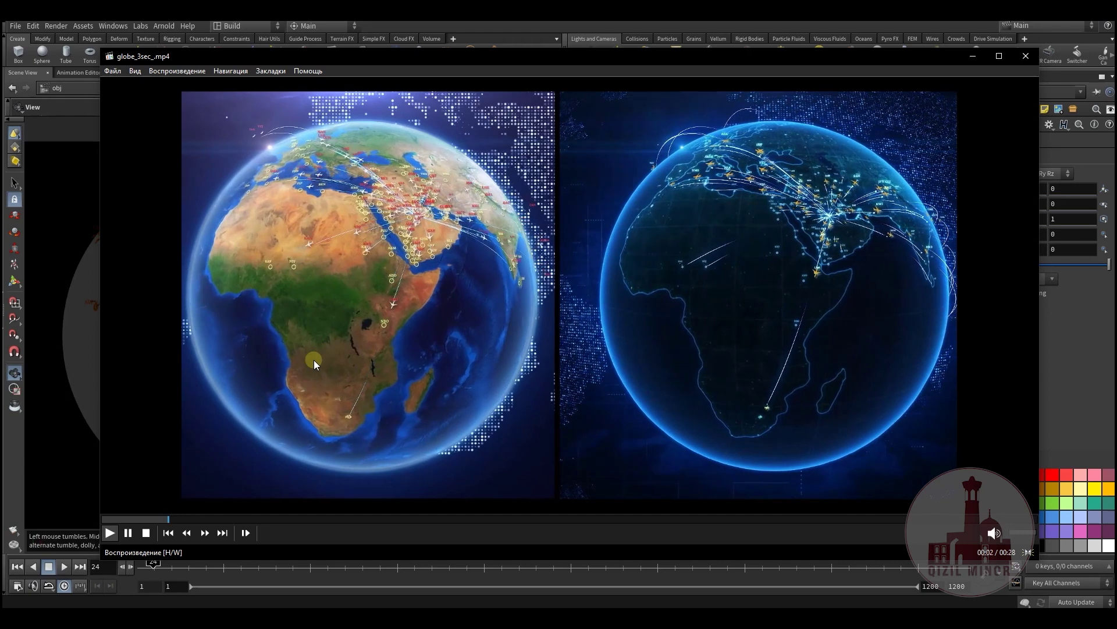
pyautogui.click(106, 519)
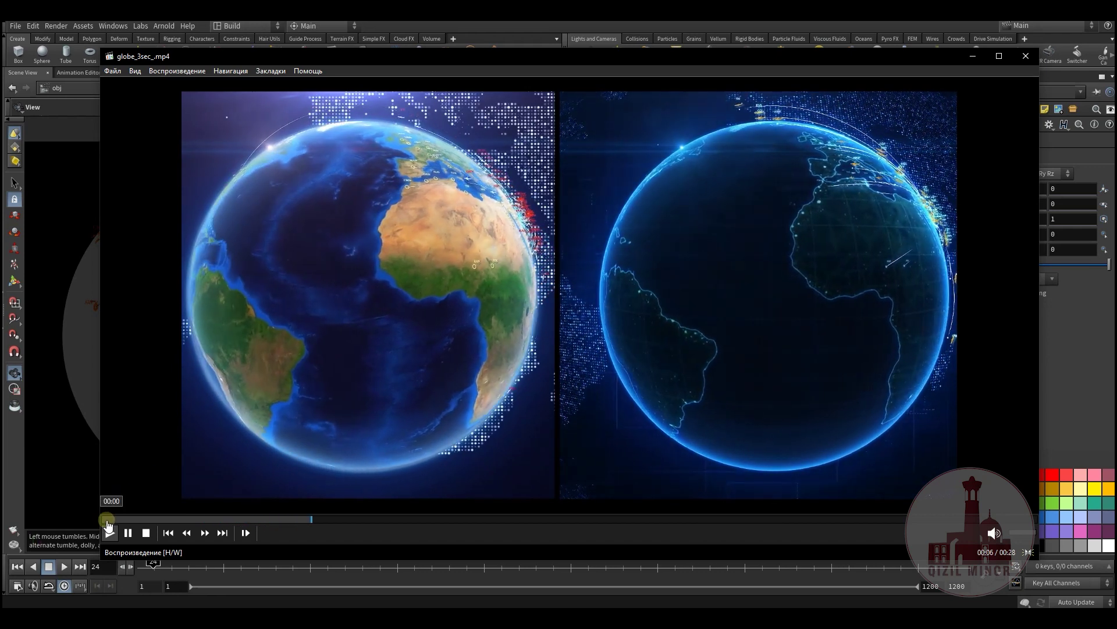
pyautogui.click(107, 519)
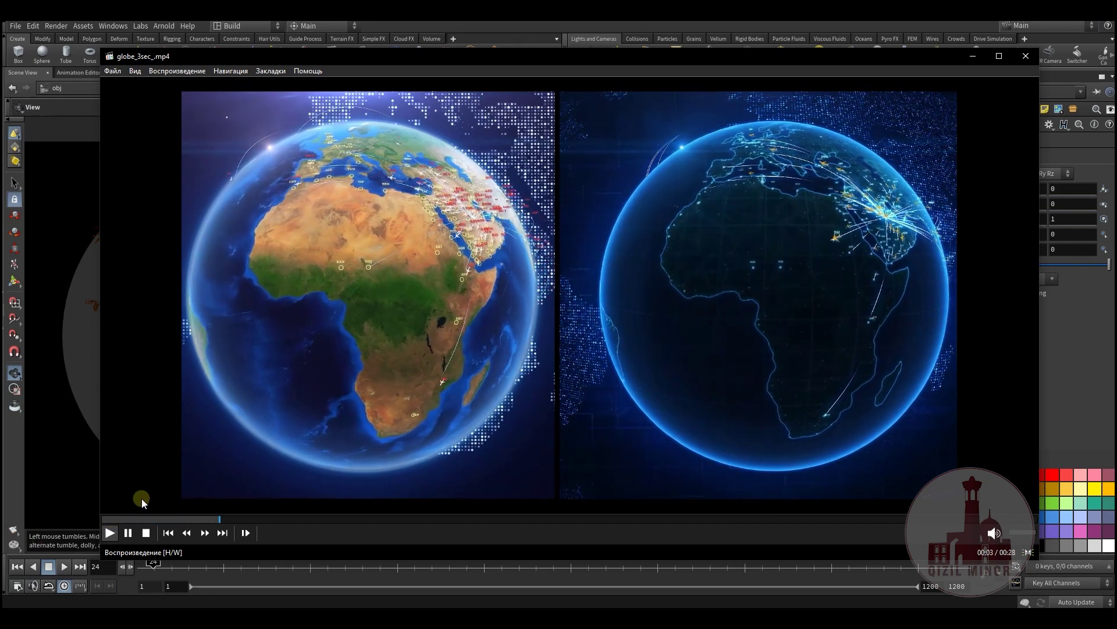
pyautogui.click(107, 519)
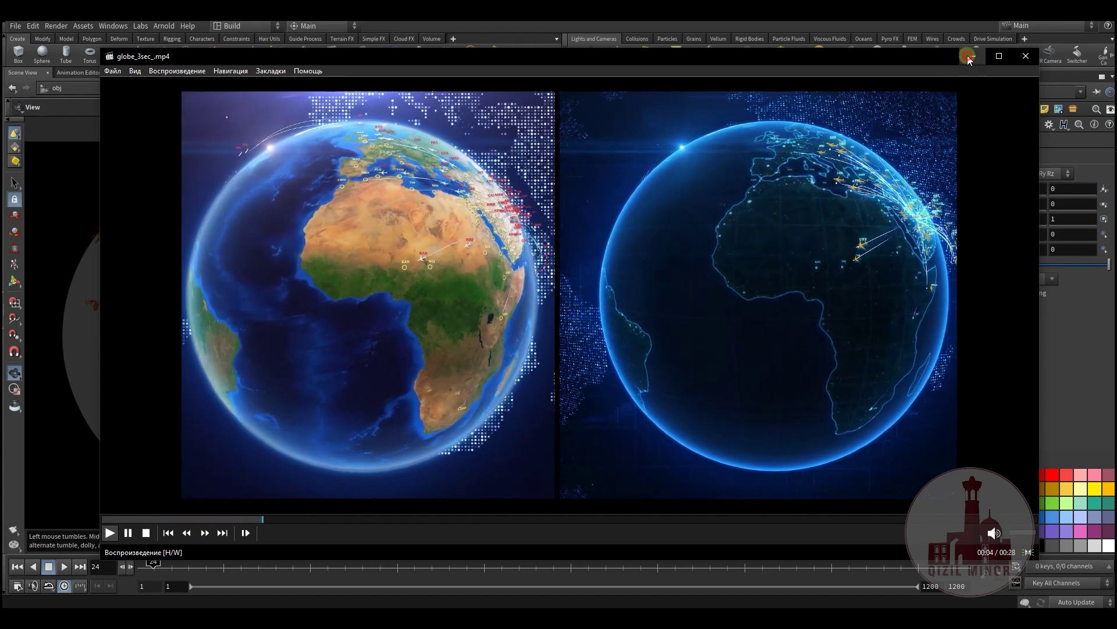
pyautogui.click(970, 56)
pyautogui.scroll(-3, 719, 280)
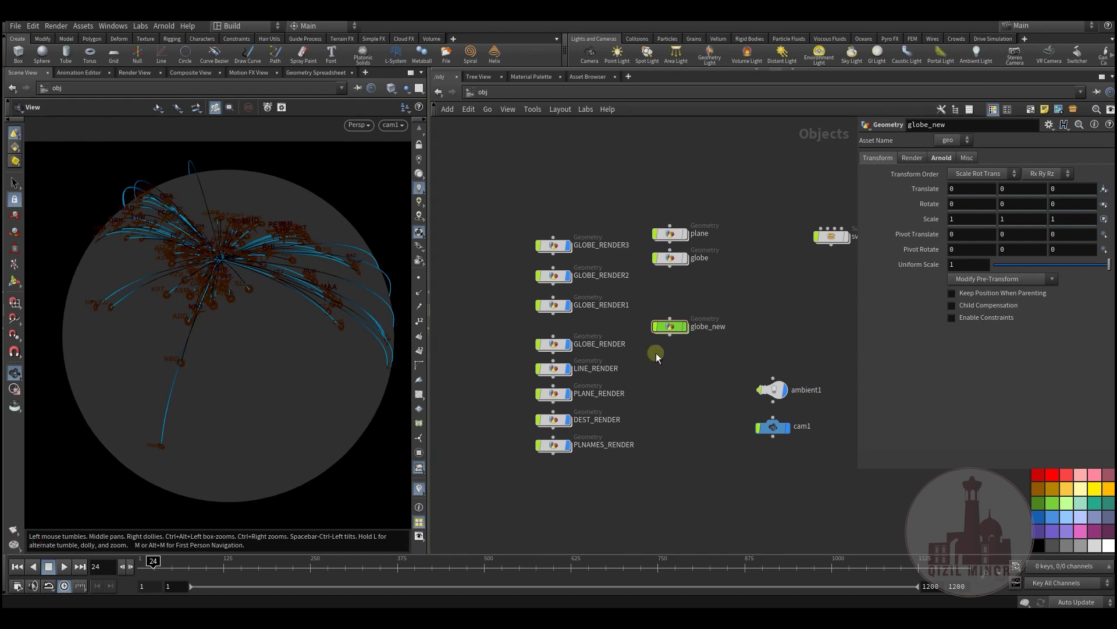
pyautogui.scroll(2, 678, 389)
pyautogui.scroll(-2, 681, 378)
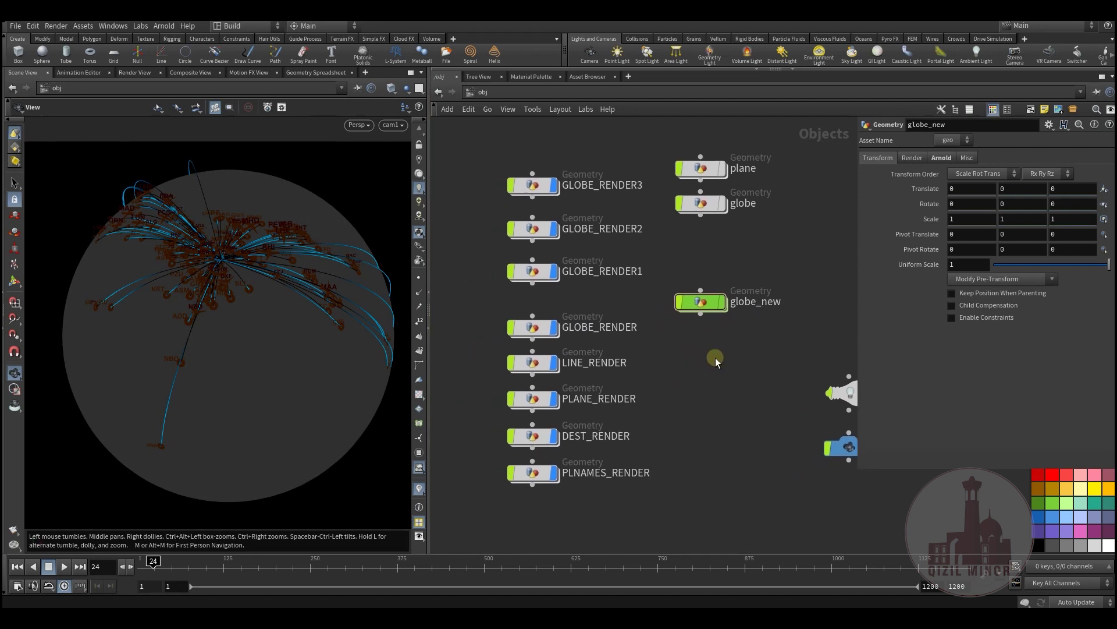
pyautogui.moveTo(509, 176); pyautogui.dragTo(587, 527)
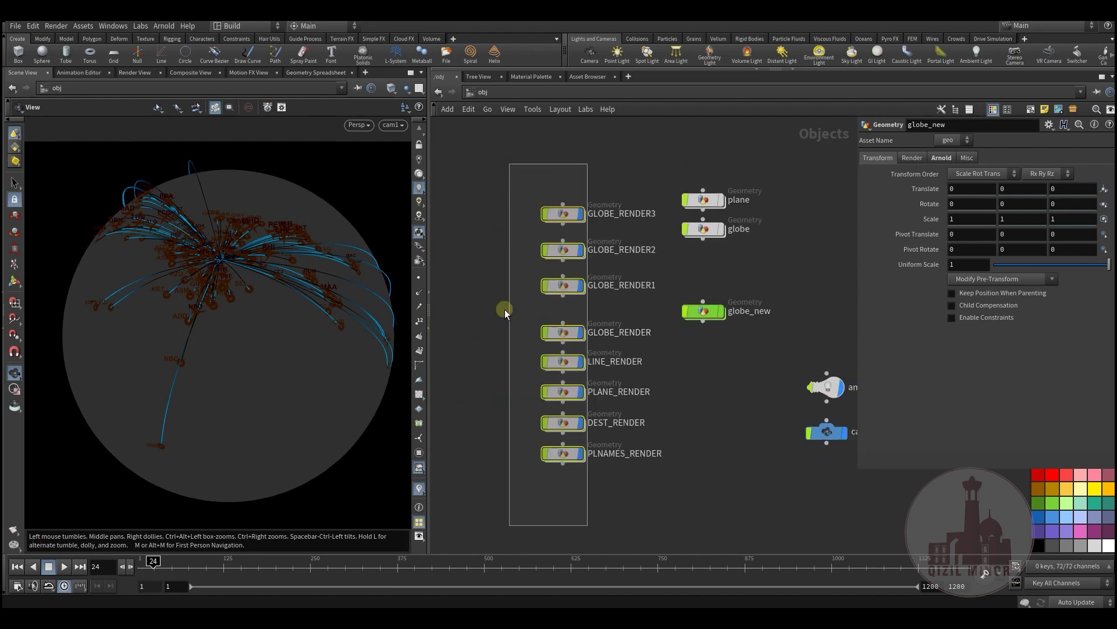
pyautogui.moveTo(496, 185); pyautogui.dragTo(582, 483)
pyautogui.moveTo(507, 150); pyautogui.dragTo(611, 488)
pyautogui.moveTo(702, 382); pyautogui.dragTo(653, 416, button='middle')
pyautogui.moveTo(451, 194); pyautogui.dragTo(627, 486)
pyautogui.moveTo(669, 378); pyautogui.dragTo(661, 399, button='middle')
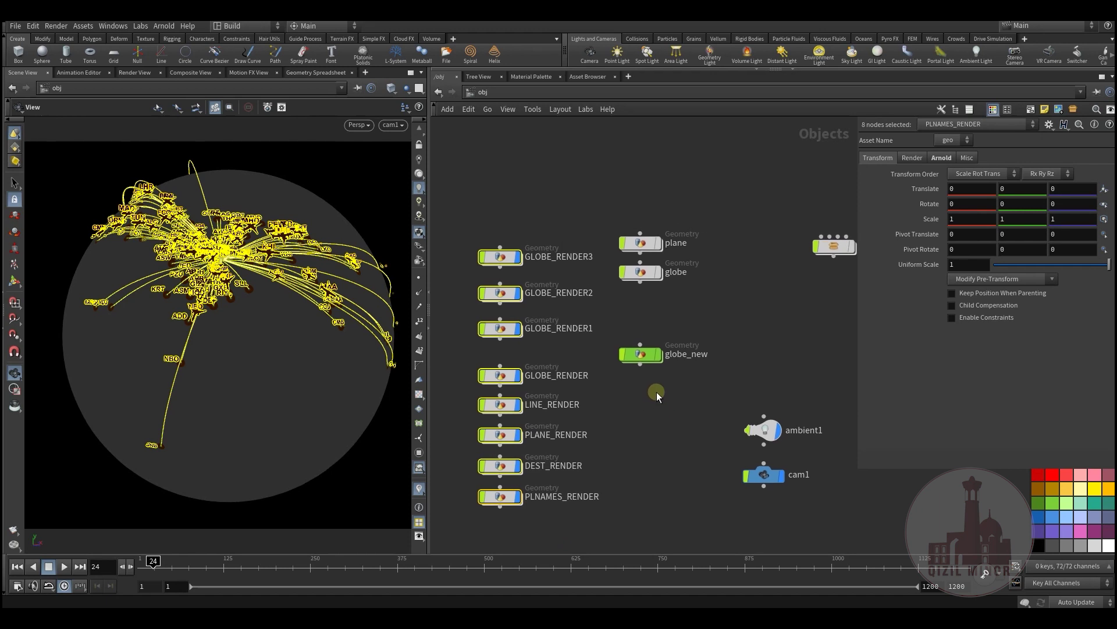
pyautogui.click(658, 392)
# Step: Enter the globe_new geometry network and bring the table import nodes into view
pyautogui.doubleClick(643, 355)
pyautogui.moveTo(731, 272); pyautogui.dragTo(746, 380, button='middle')
pyautogui.scroll(10, 582, 331)
pyautogui.moveTo(568, 293); pyautogui.dragTo(549, 354, button='middle')
pyautogui.moveTo(591, 258); pyautogui.dragTo(587, 262, button='middle')
pyautogui.scroll(3, 678, 258)
# Step: Move tableimport1 higher and place tableimport3 level with it
pyautogui.moveTo(679, 258); pyautogui.dragTo(584, 326, button='middle')
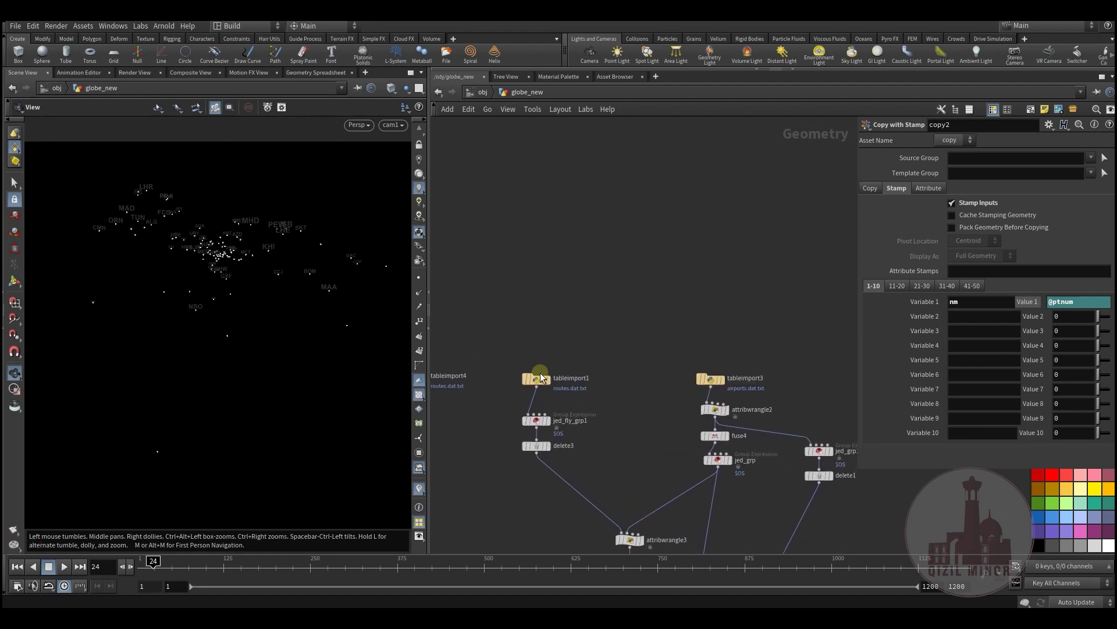
pyautogui.moveTo(541, 382); pyautogui.dragTo(541, 322)
pyautogui.moveTo(621, 372); pyautogui.dragTo(566, 384, button='middle')
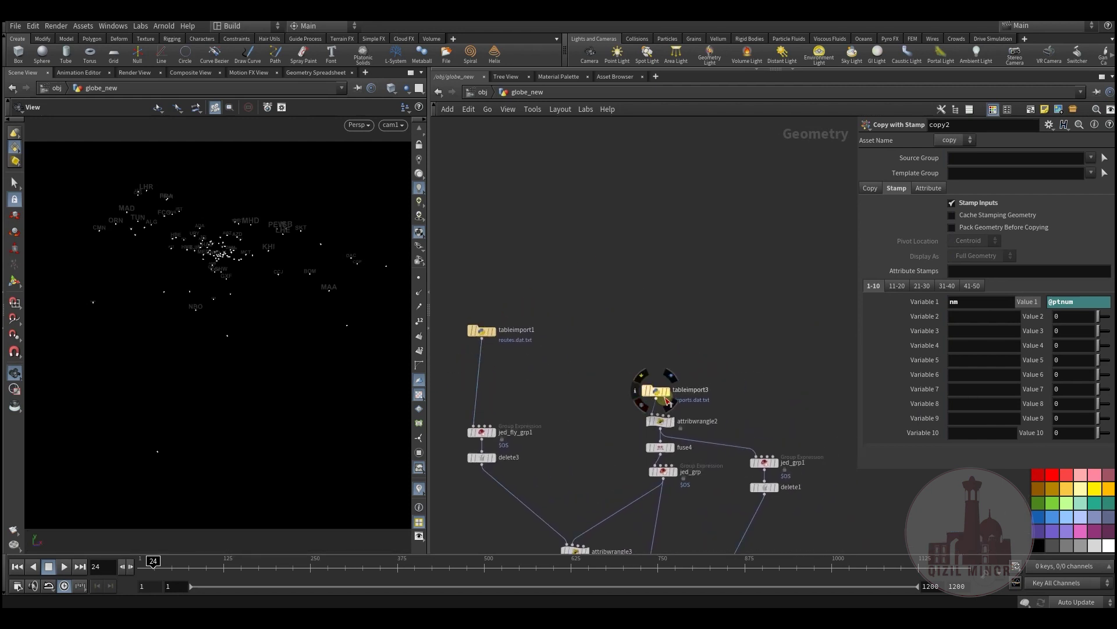
pyautogui.moveTo(656, 392); pyautogui.dragTo(654, 330)
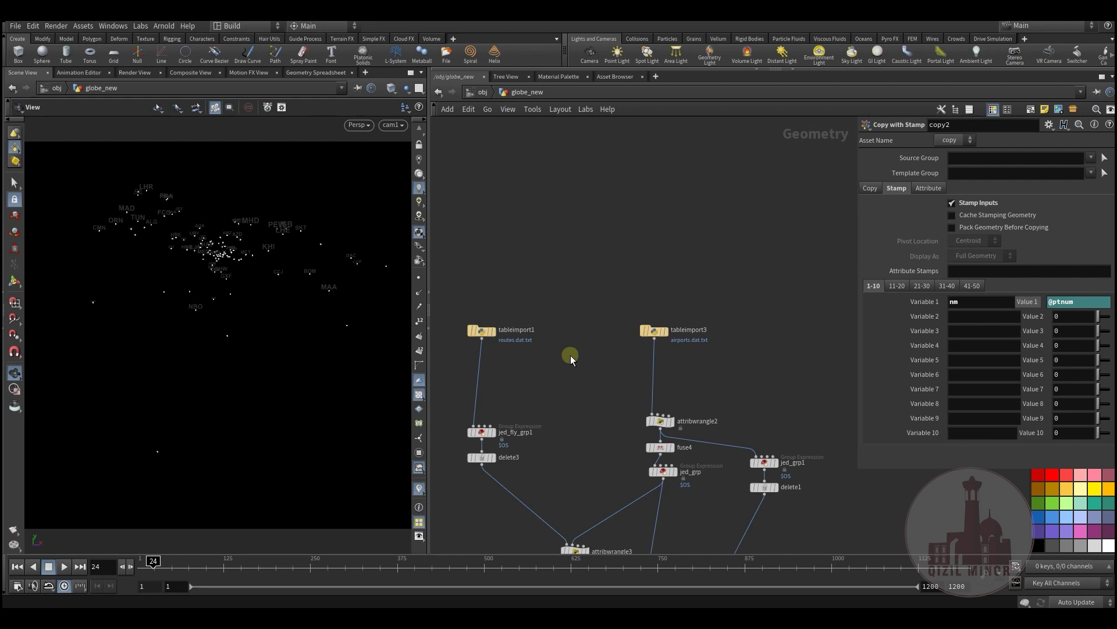
pyautogui.moveTo(581, 354); pyautogui.dragTo(645, 346, button='middle')
# Step: Check tableimport1's routes.dat.txt File path, then box-select both table import nodes
pyautogui.click(554, 319)
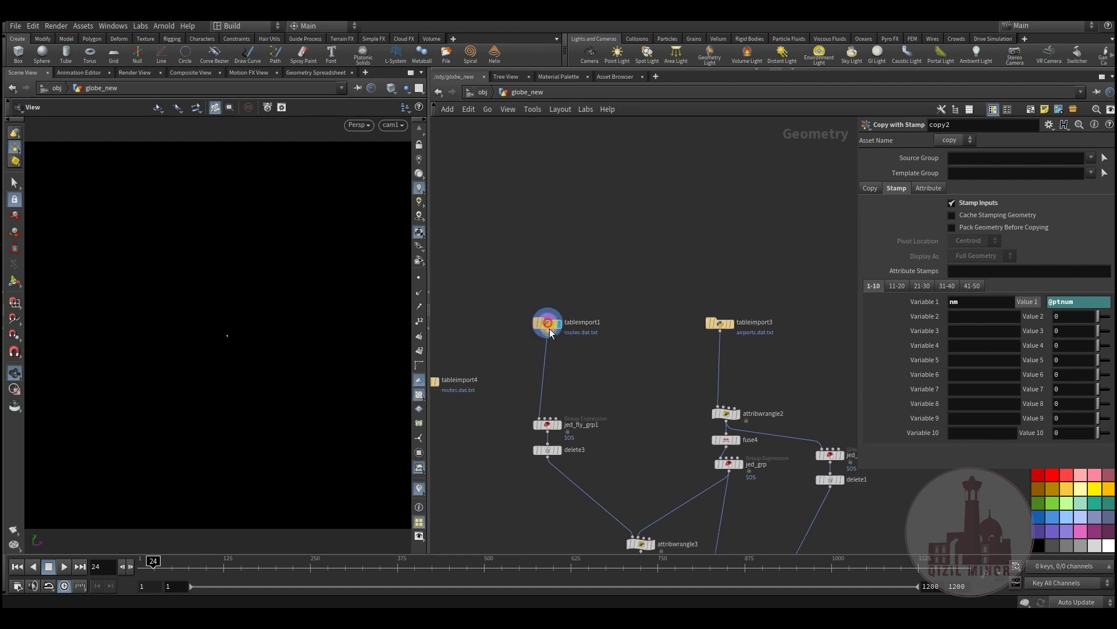
pyautogui.moveTo(1047, 159); pyautogui.dragTo(906, 160)
pyautogui.moveTo(492, 260); pyautogui.dragTo(807, 362)
pyautogui.moveTo(498, 249); pyautogui.dragTo(792, 365)
pyautogui.moveTo(497, 251); pyautogui.dragTo(809, 367)
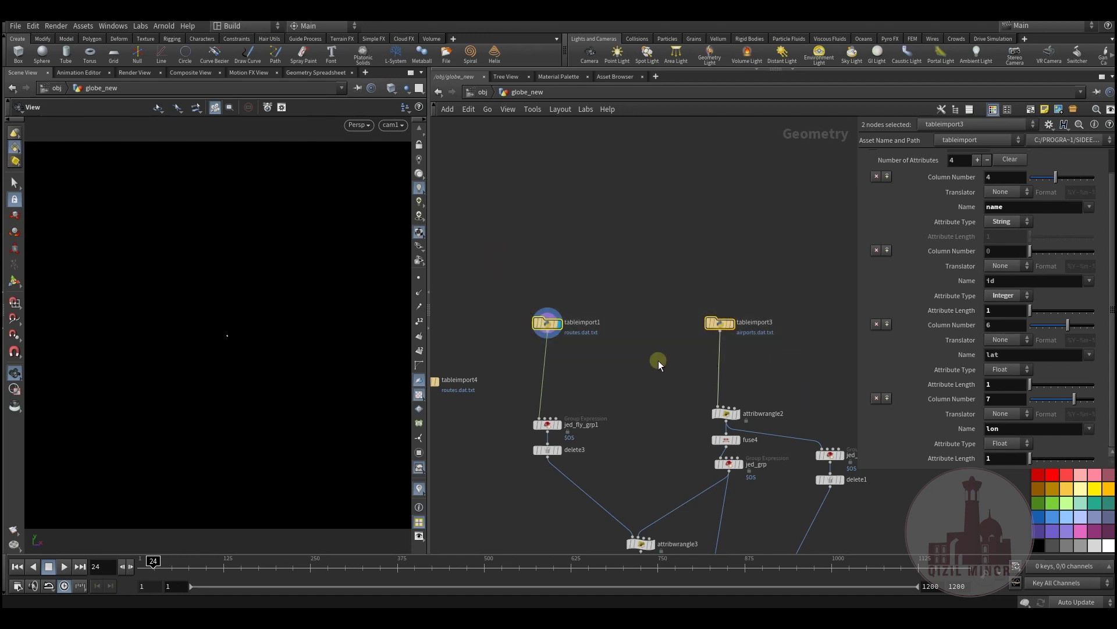
pyautogui.moveTo(504, 269); pyautogui.dragTo(813, 367)
pyautogui.moveTo(497, 262); pyautogui.dragTo(809, 379)
pyautogui.moveTo(514, 267); pyautogui.dragTo(785, 358)
# Step: Select only tableimport3 to show its airports attributes name, id, lat and lon
pyautogui.moveTo(584, 348); pyautogui.dragTo(585, 349)
pyautogui.moveTo(691, 257); pyautogui.dragTo(776, 367)
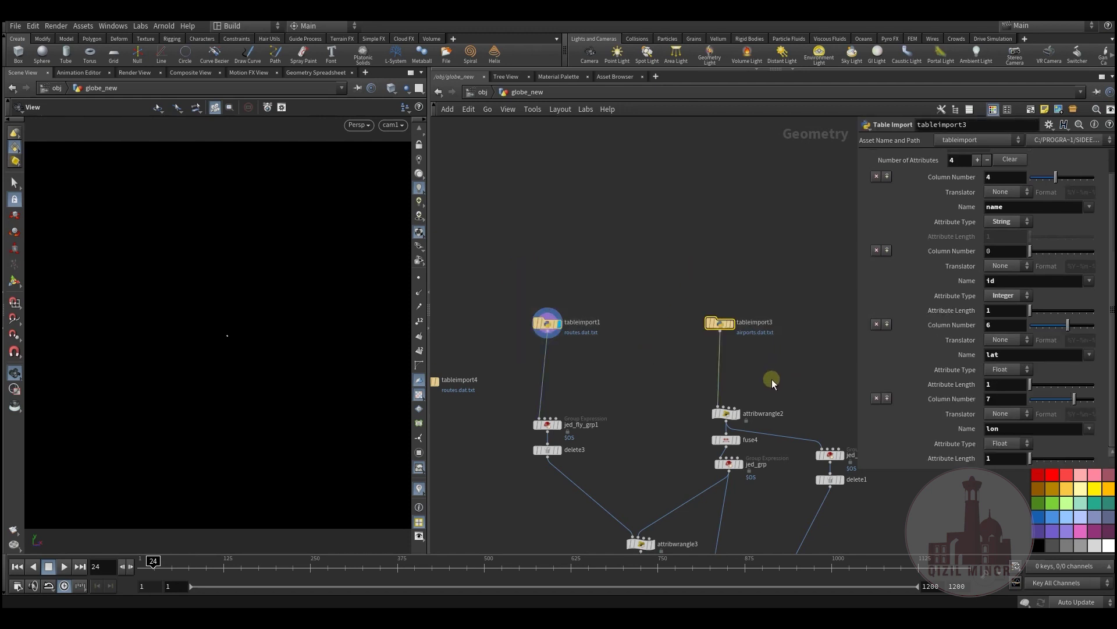
pyautogui.moveTo(677, 282); pyautogui.dragTo(803, 358)
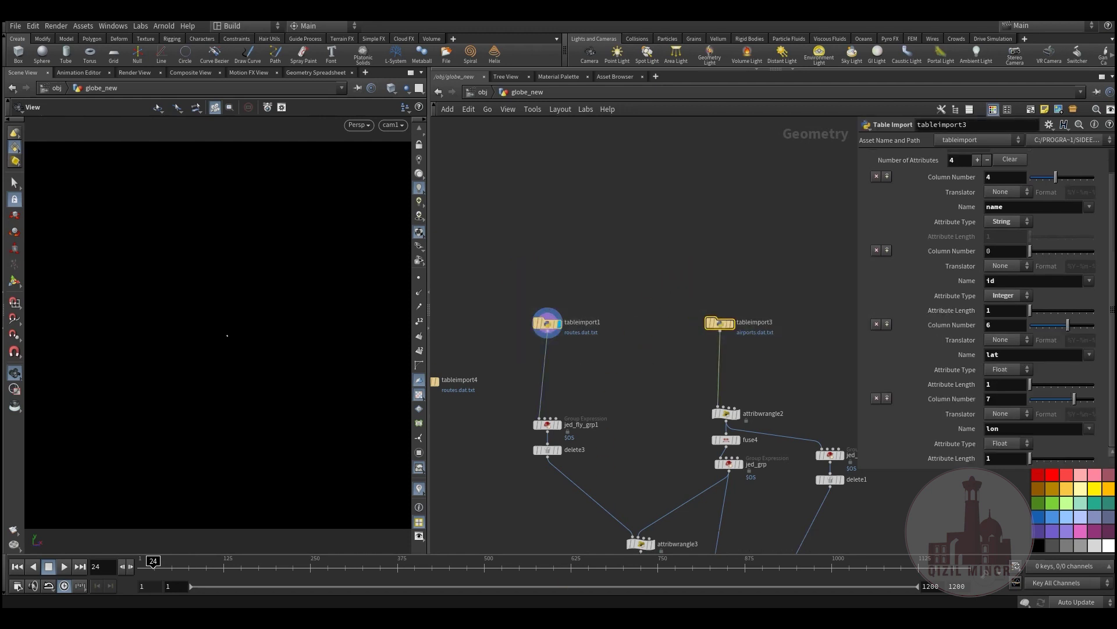
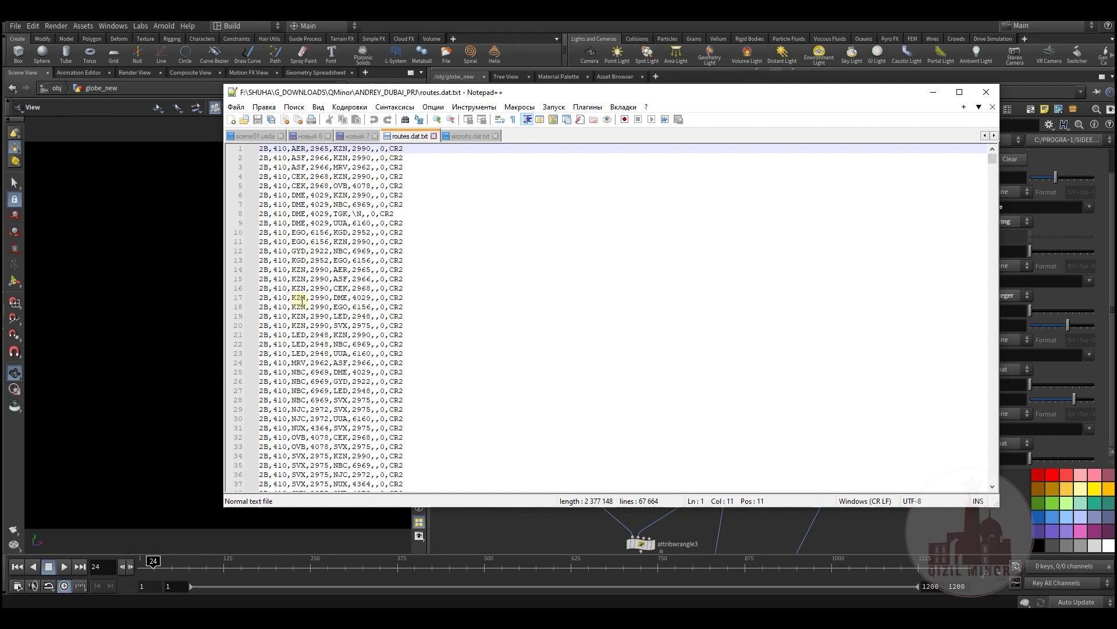
# Step: Look through a block of airport records in airports.dat.txt, then minimise Notepad++
pyautogui.click(469, 137)
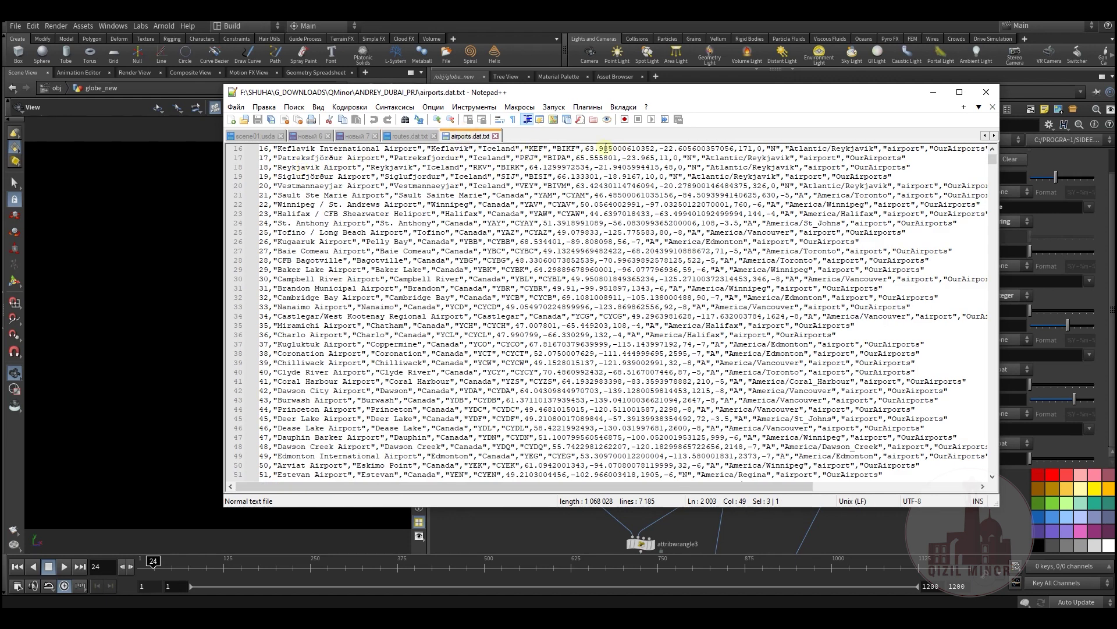
pyautogui.moveTo(583, 147); pyautogui.dragTo(650, 177)
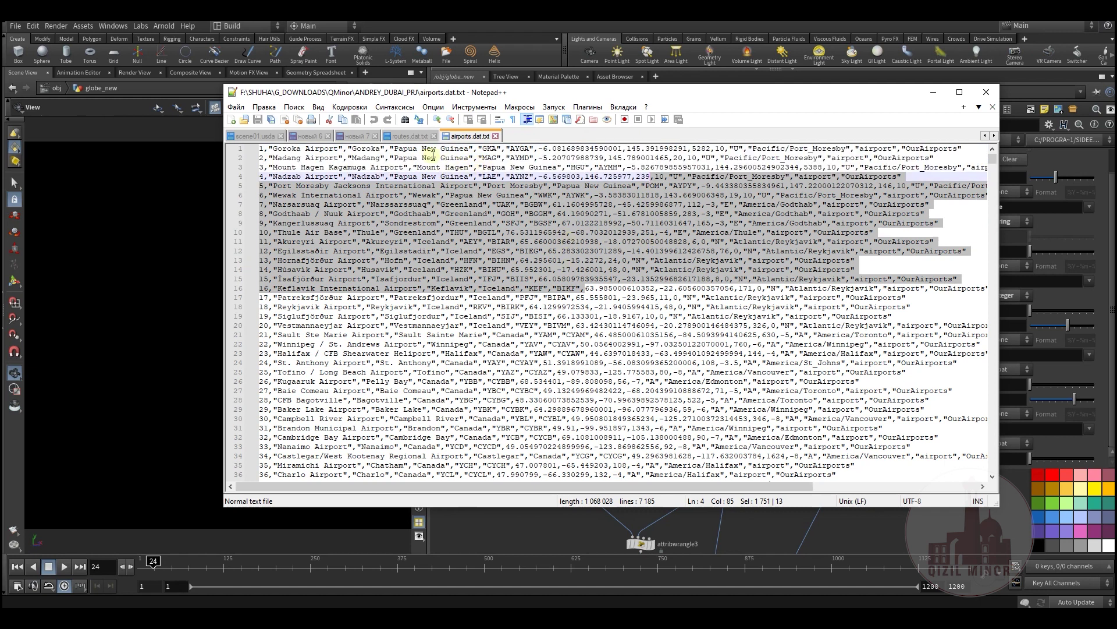
pyautogui.click(364, 158)
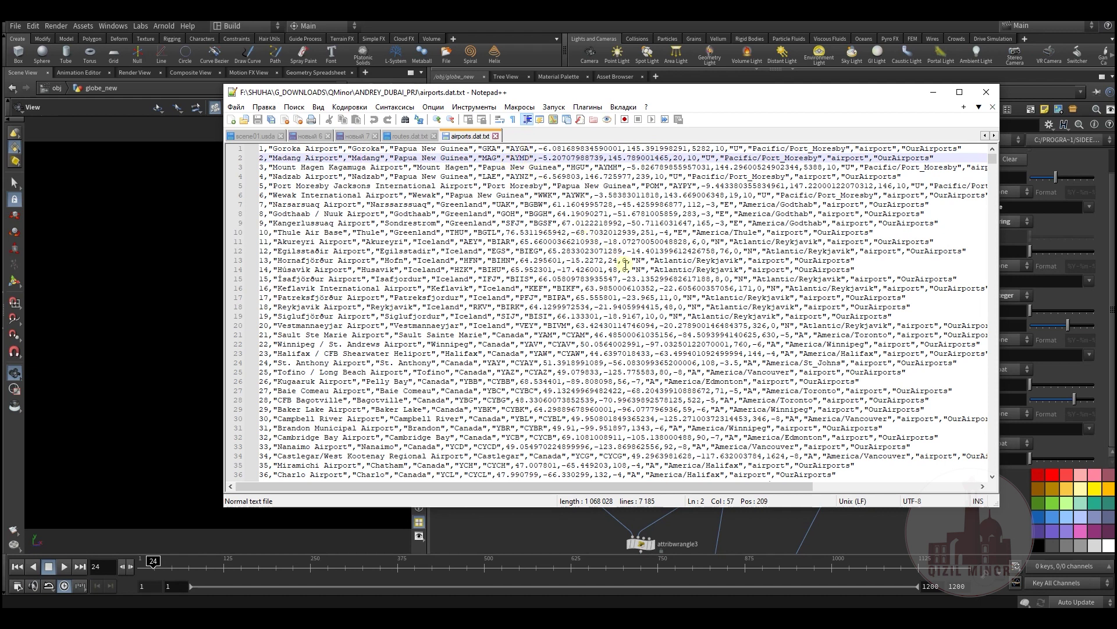
pyautogui.click(937, 92)
pyautogui.moveTo(495, 270); pyautogui.dragTo(645, 355)
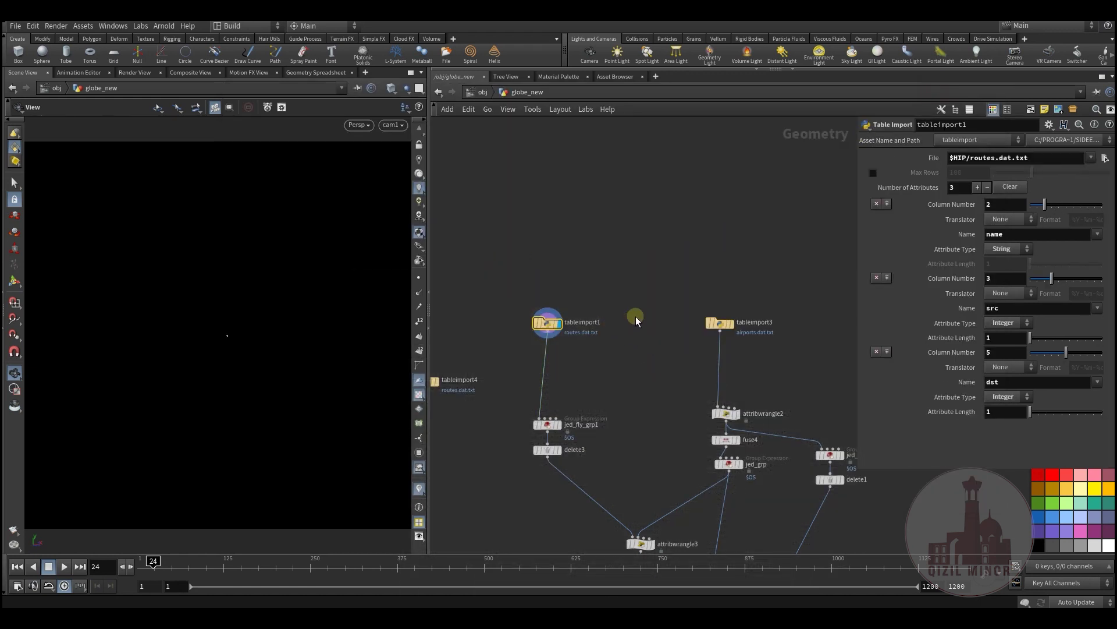
pyautogui.moveTo(636, 316); pyautogui.dragTo(629, 254, button='middle')
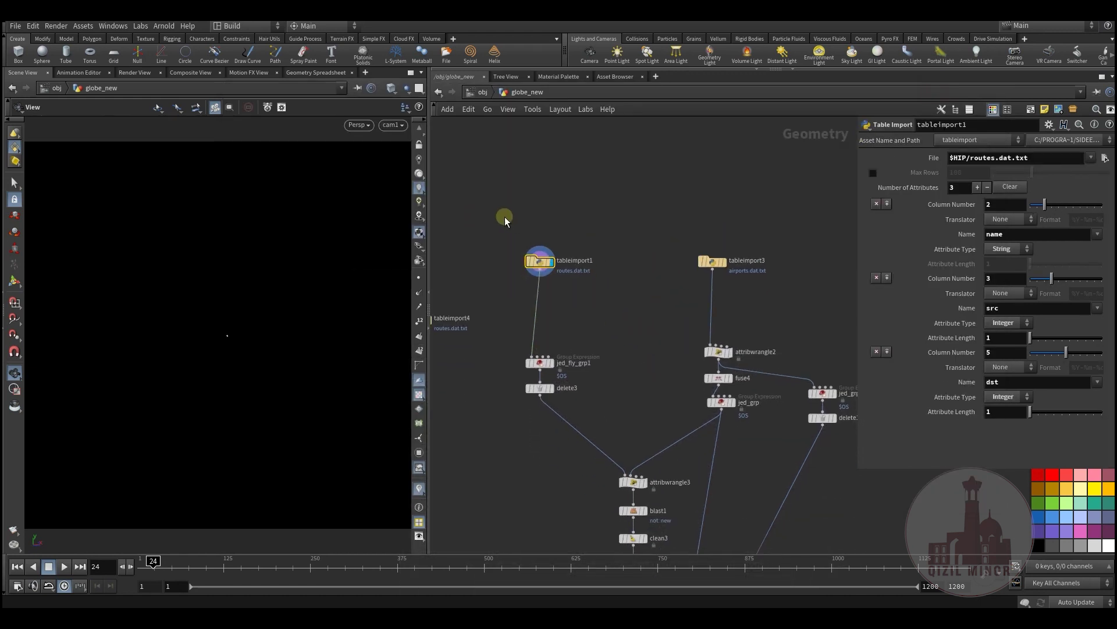
pyautogui.moveTo(540, 262); pyautogui.dragTo(541, 270)
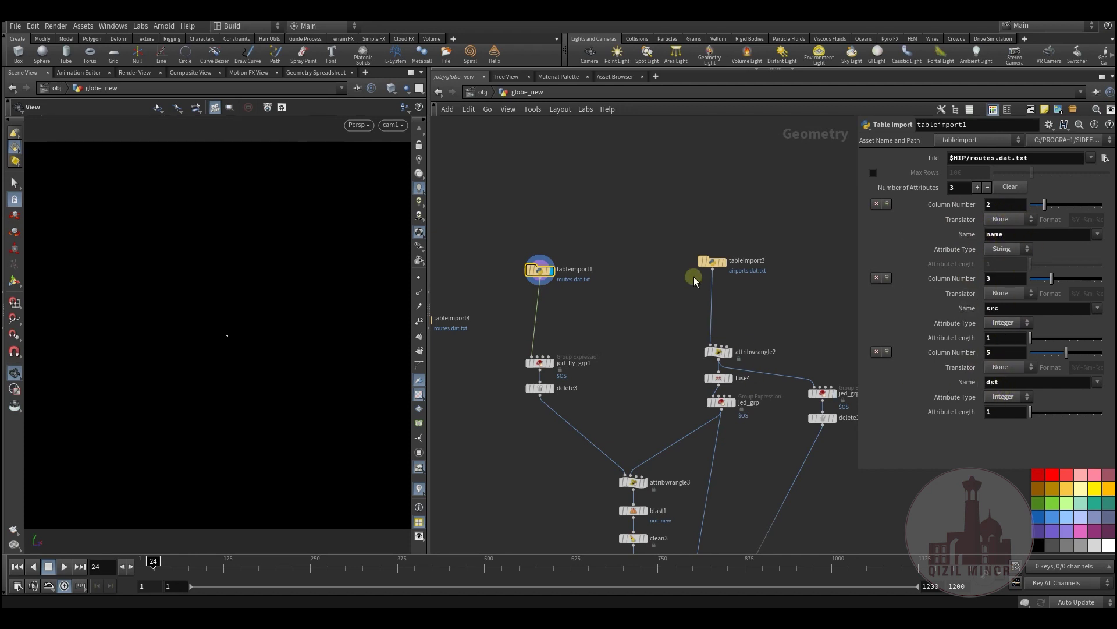
pyautogui.moveTo(611, 314); pyautogui.dragTo(615, 289, button='middle')
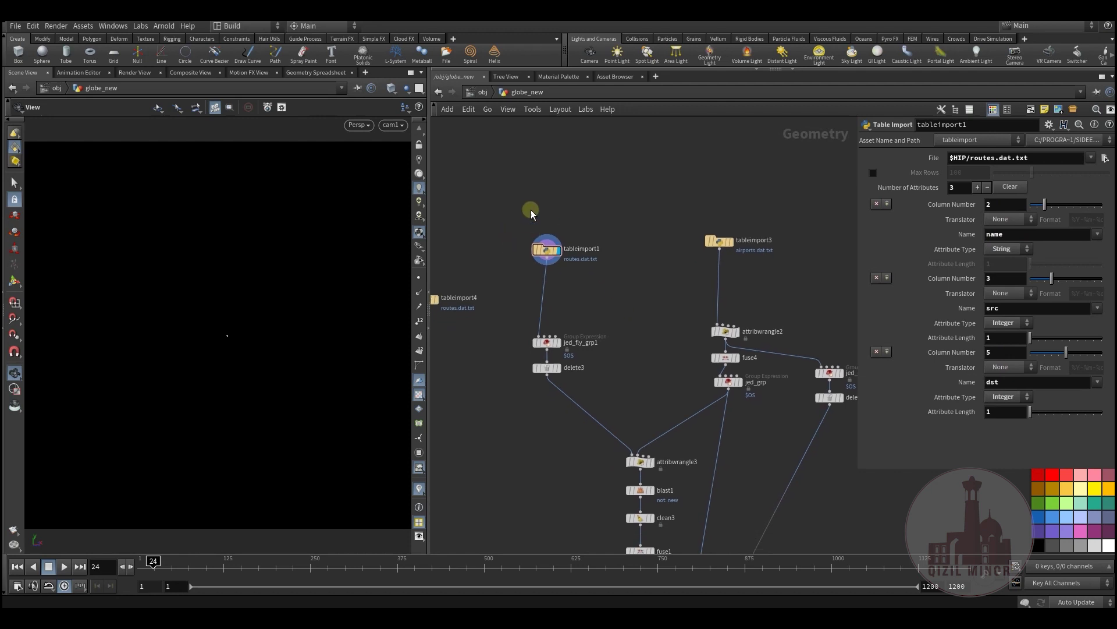
pyautogui.moveTo(1051, 158); pyautogui.dragTo(971, 164)
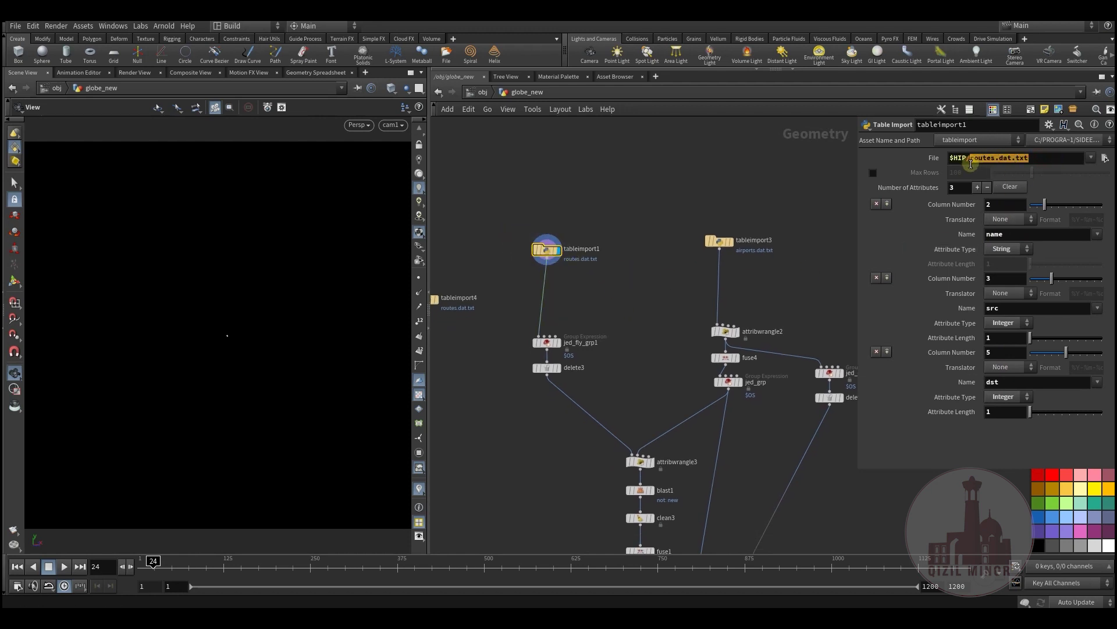
pyautogui.rightClick(544, 252)
pyautogui.click(582, 308)
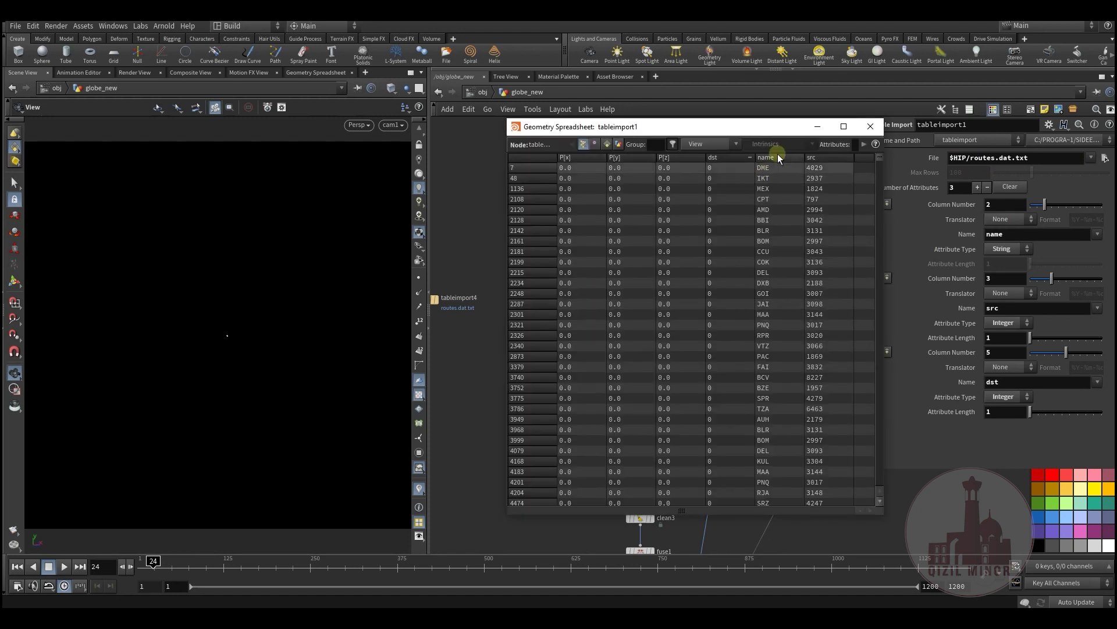
pyautogui.moveTo(767, 127); pyautogui.dragTo(380, 102)
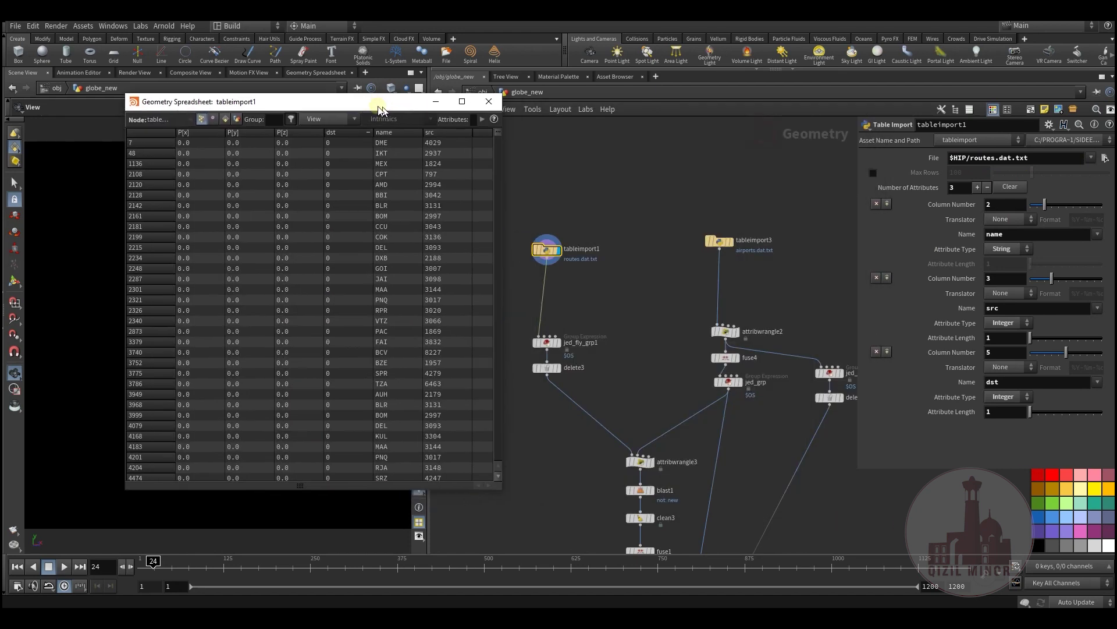
pyautogui.click(333, 133)
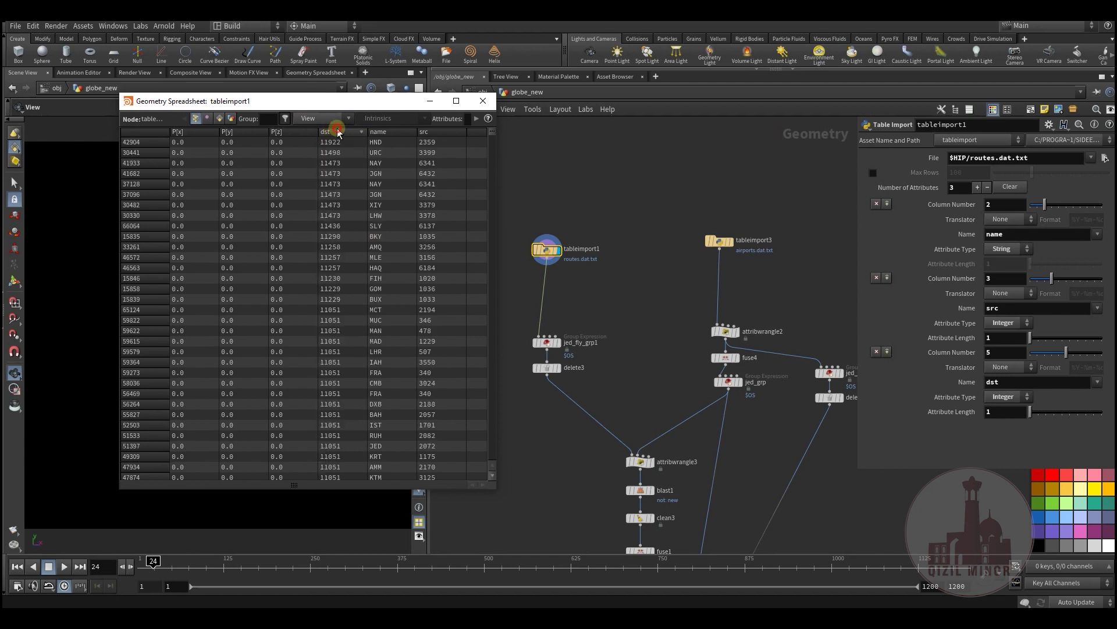
pyautogui.click(442, 132)
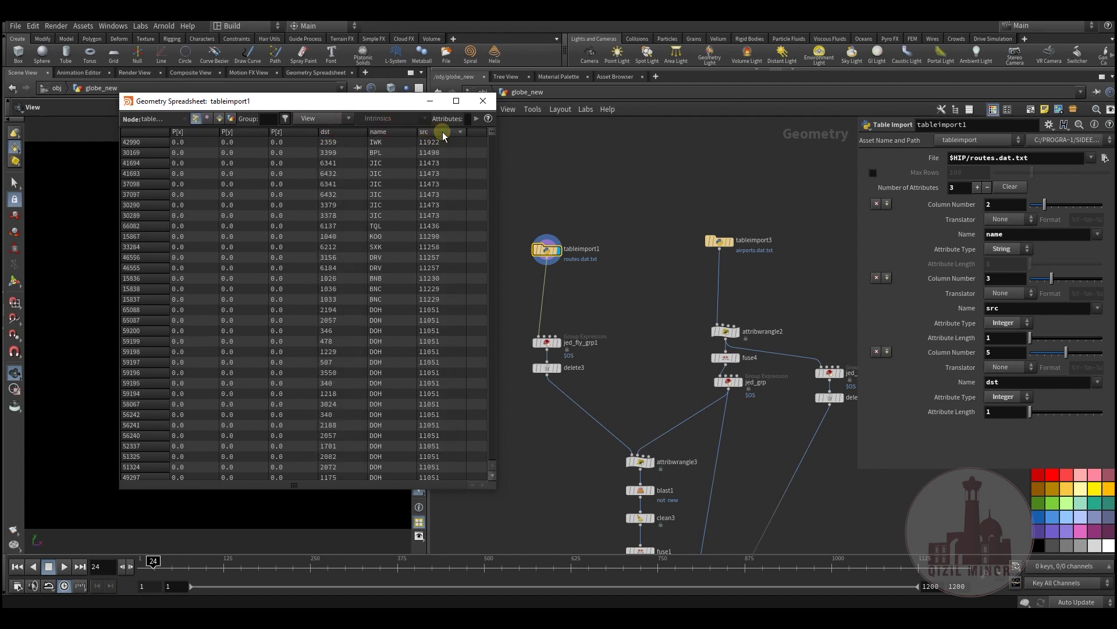
pyautogui.click(482, 100)
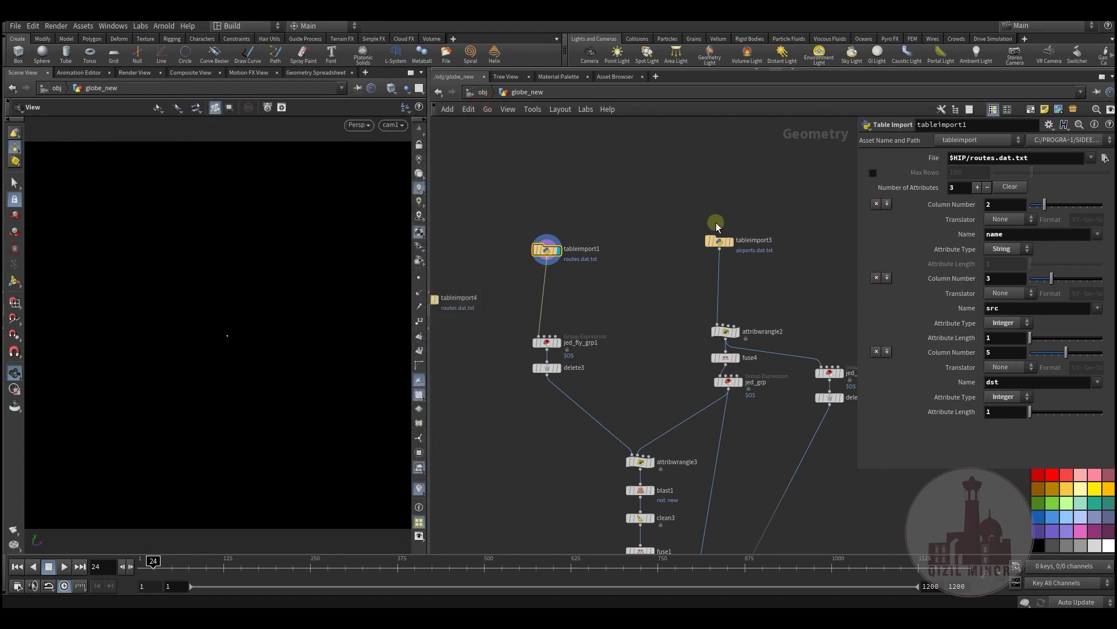
pyautogui.rightClick(718, 243)
pyautogui.click(735, 301)
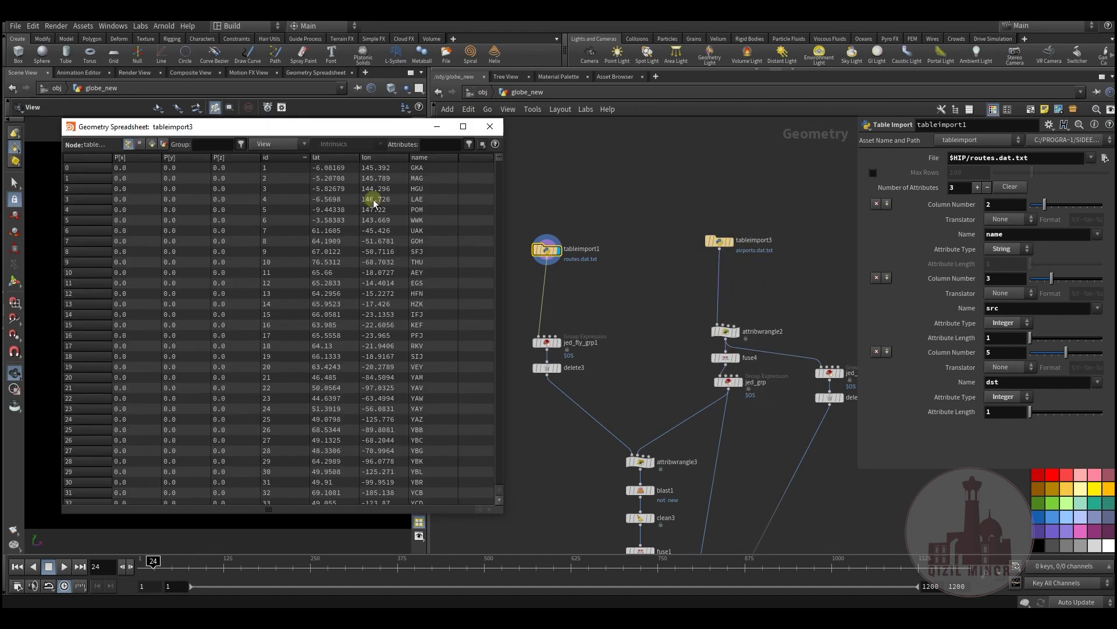
pyautogui.click(324, 157)
pyautogui.click(378, 160)
pyautogui.click(424, 159)
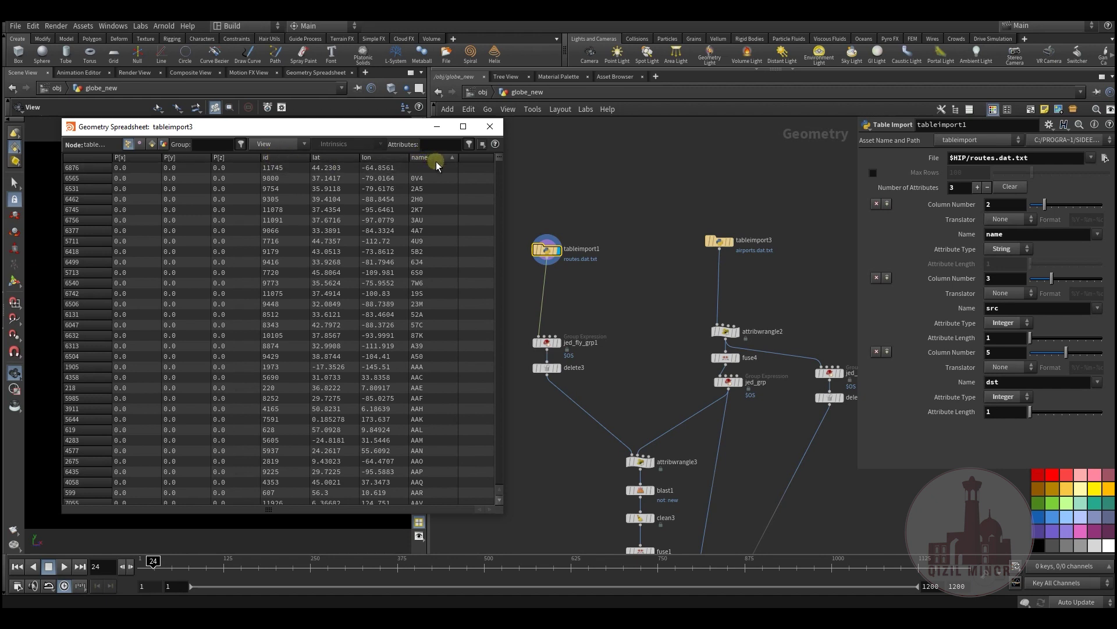
pyautogui.click(490, 126)
pyautogui.moveTo(634, 290); pyautogui.dragTo(579, 263, button='middle')
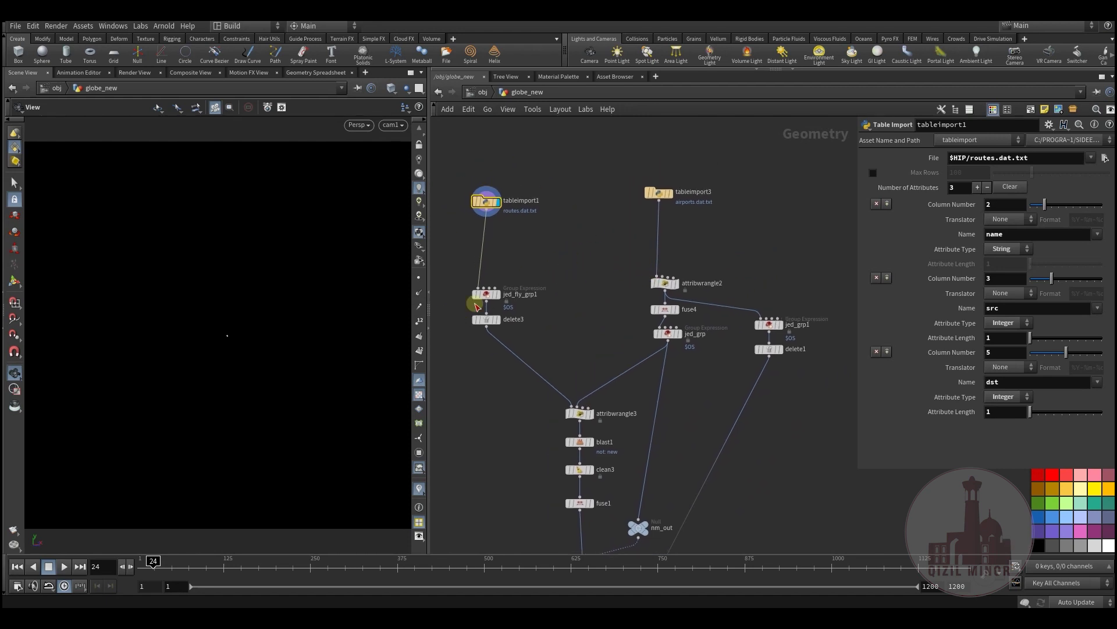
# Step: Display jed_fly_grp1, check its name == "JED" expression and tableimport1's 67,663 route points
pyautogui.click(497, 294)
pyautogui.click(487, 294)
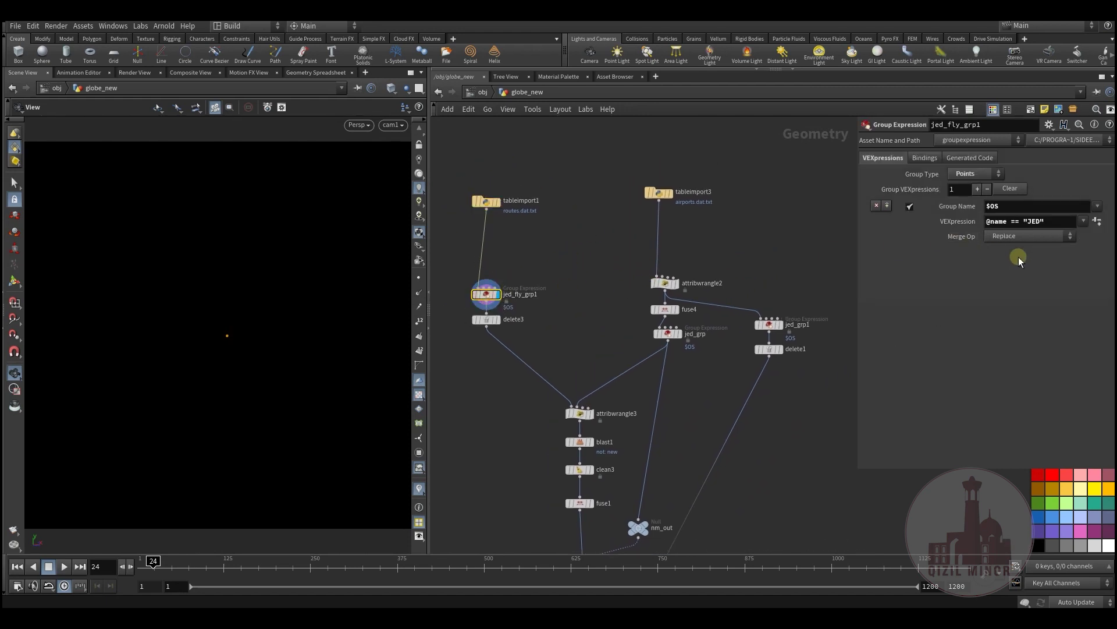
pyautogui.moveTo(1058, 220); pyautogui.dragTo(978, 220)
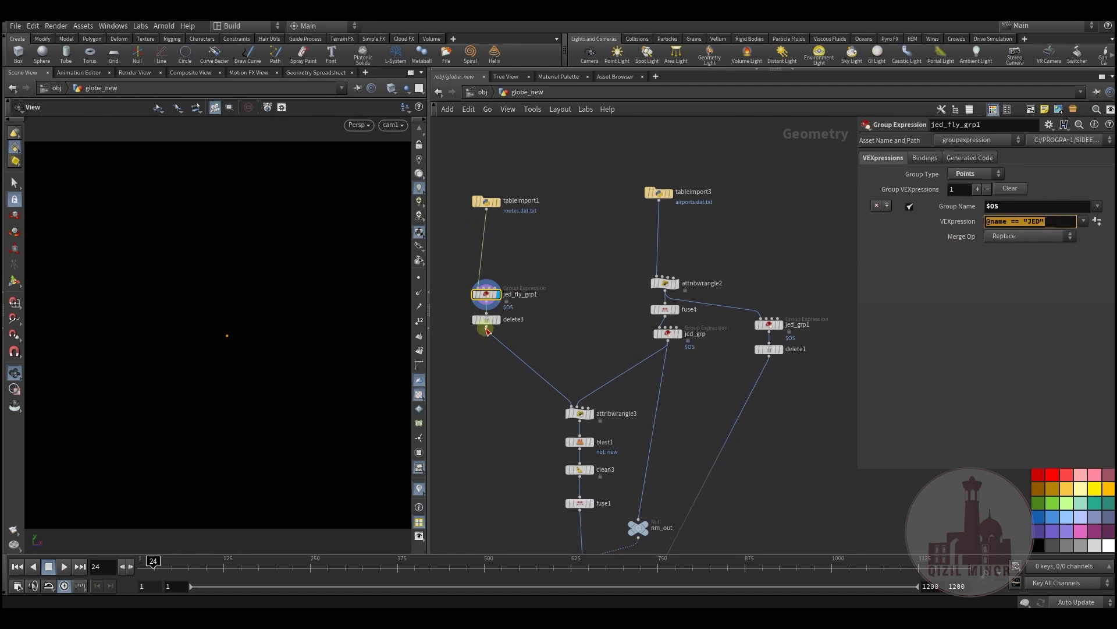
pyautogui.middleClick(490, 204)
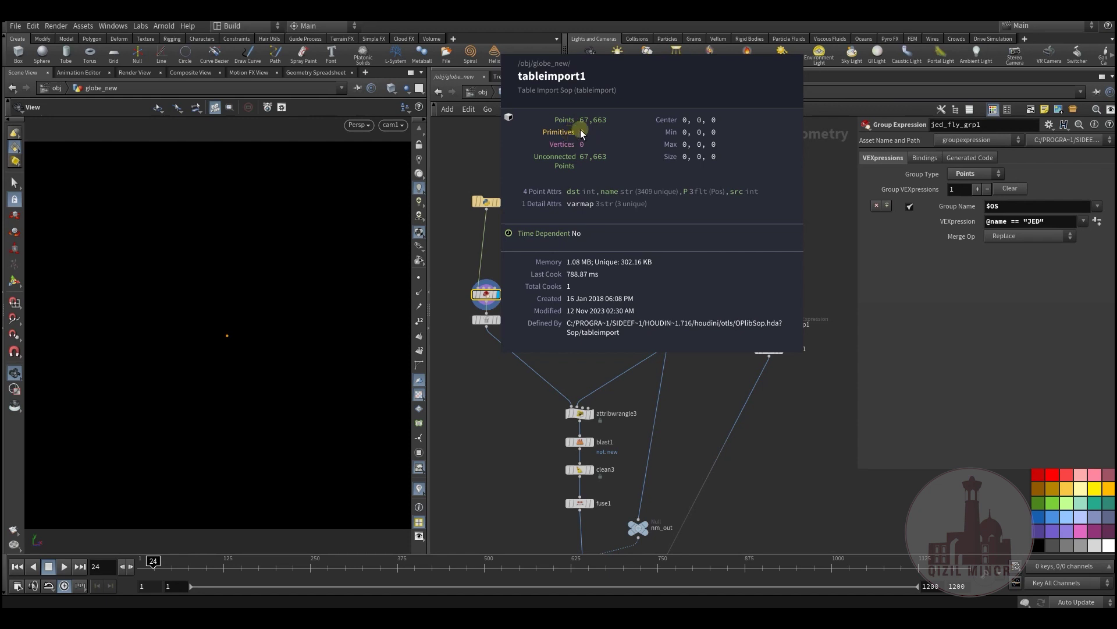
pyautogui.moveTo(581, 129); pyautogui.dragTo(585, 127, button='middle')
# Step: Display delete3's output and confirm only the 194 JED route points remain
pyautogui.moveTo(483, 295)
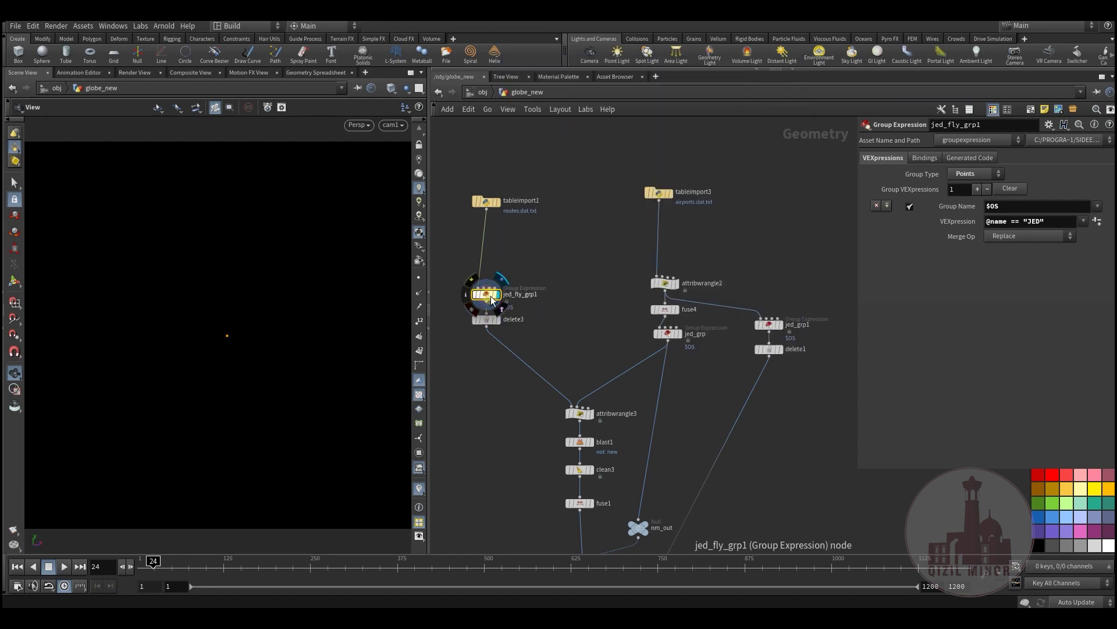
pyautogui.click(498, 318)
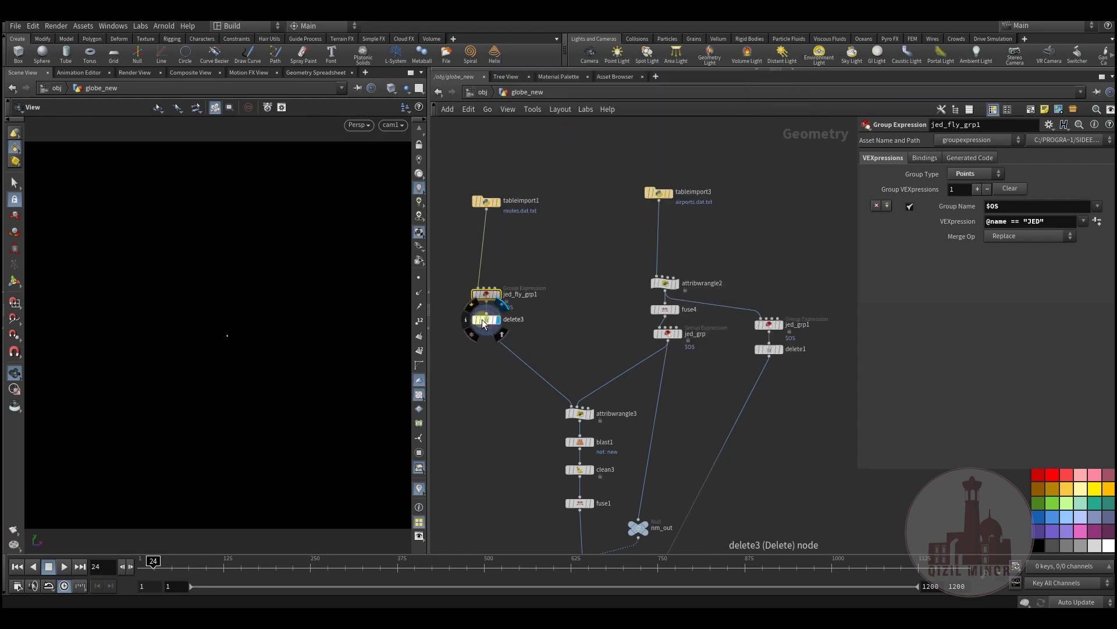
pyautogui.click(484, 321)
pyautogui.middleClick(487, 321)
pyautogui.click(584, 249)
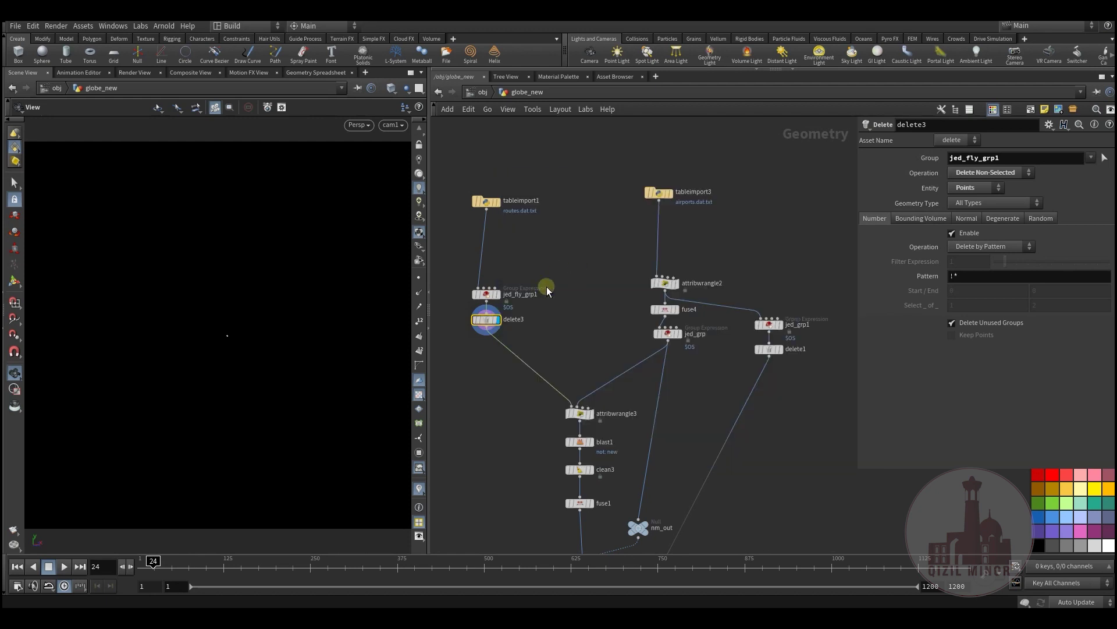
pyautogui.moveTo(628, 298); pyautogui.dragTo(568, 301, button='middle')
# Step: Template attribwrangle2's airport globe and read its spherical conversion code in a wider pane
pyautogui.click(614, 287)
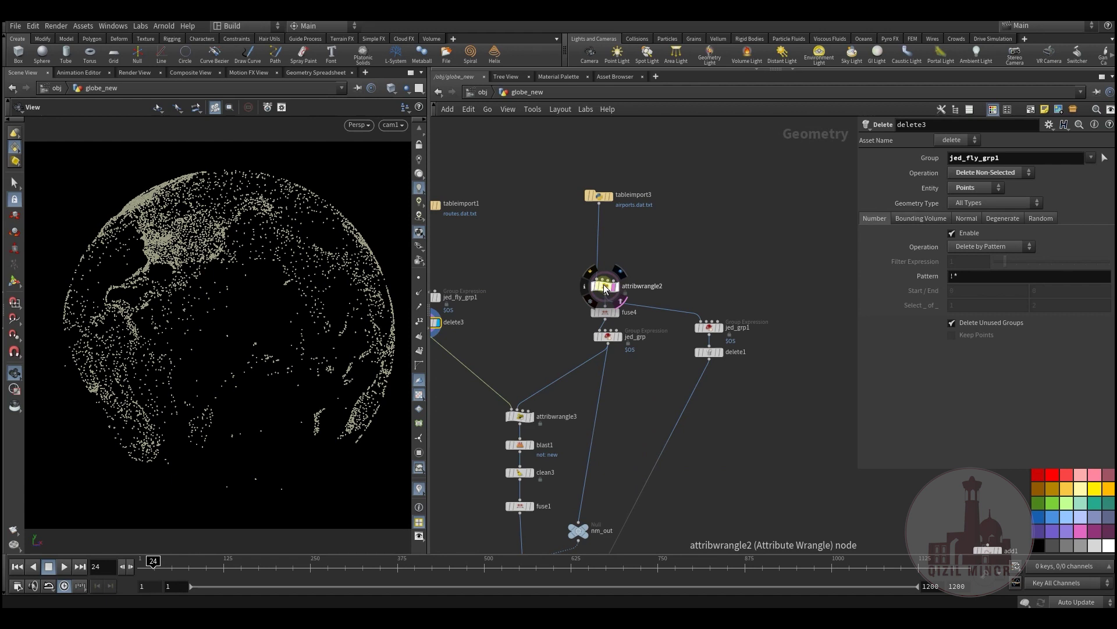
pyautogui.moveTo(203, 269); pyautogui.dragTo(217, 207)
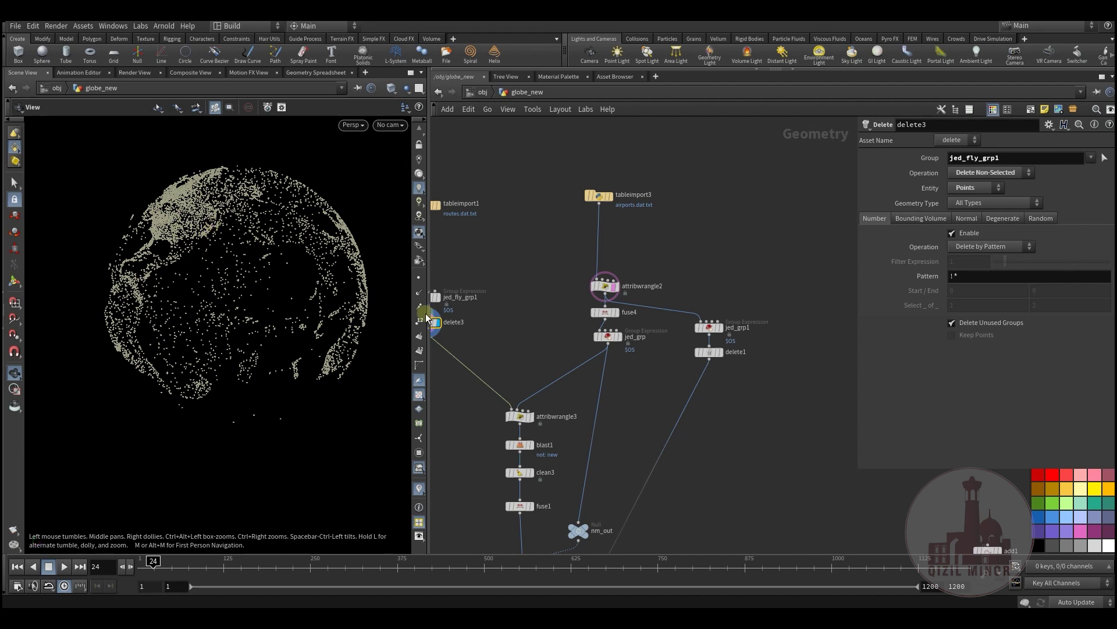
pyautogui.click(606, 289)
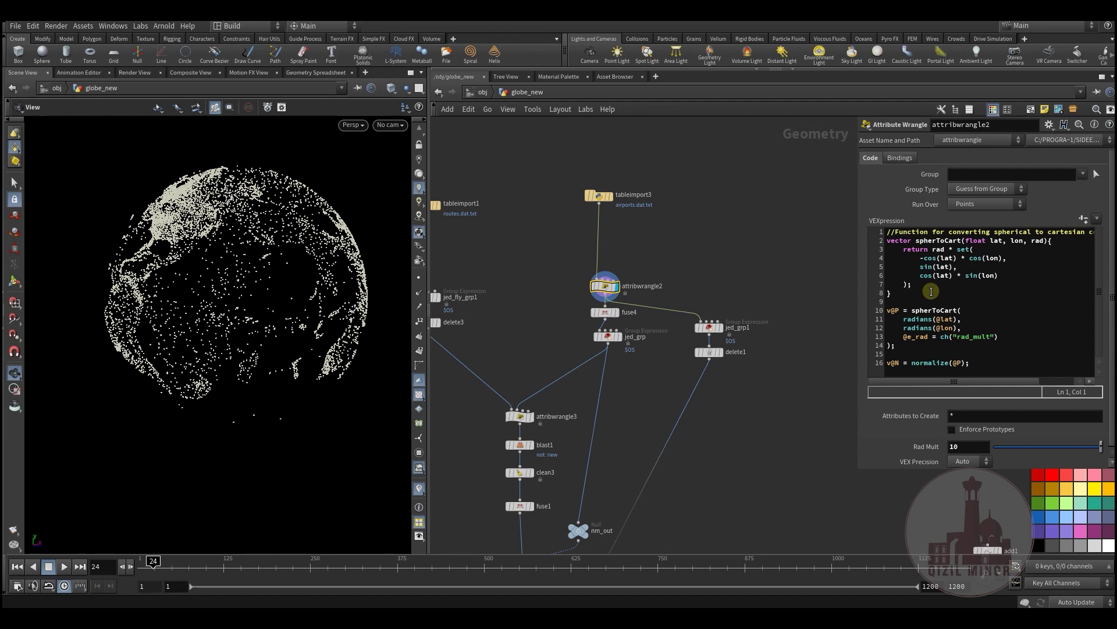
pyautogui.moveTo(858, 471); pyautogui.dragTo(769, 470)
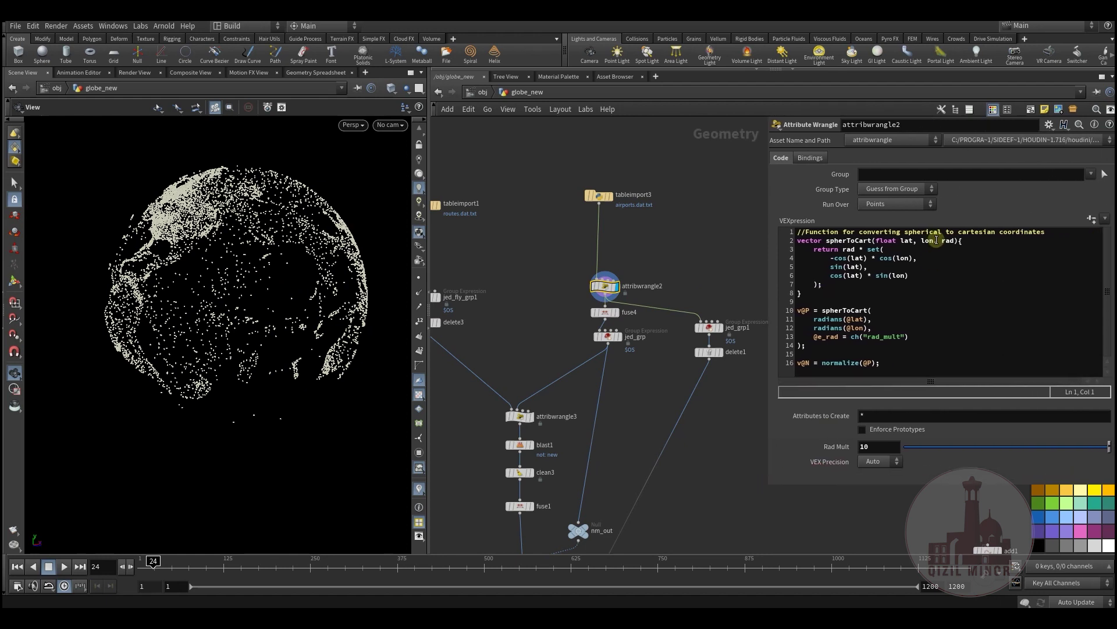
pyautogui.moveTo(601, 200)
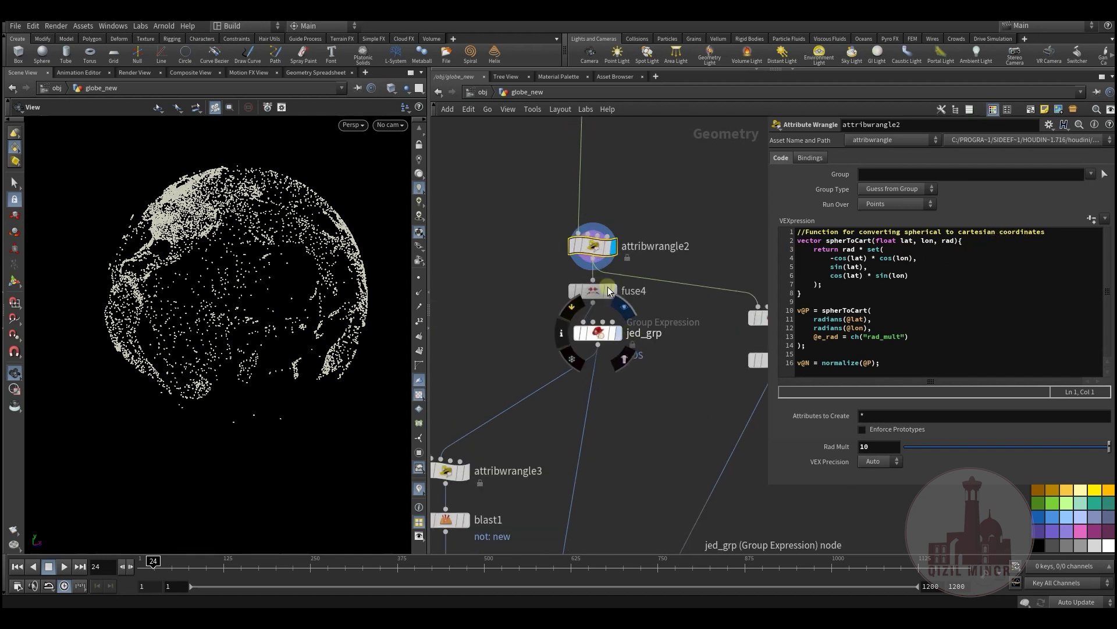
pyautogui.scroll(4, 512, 309)
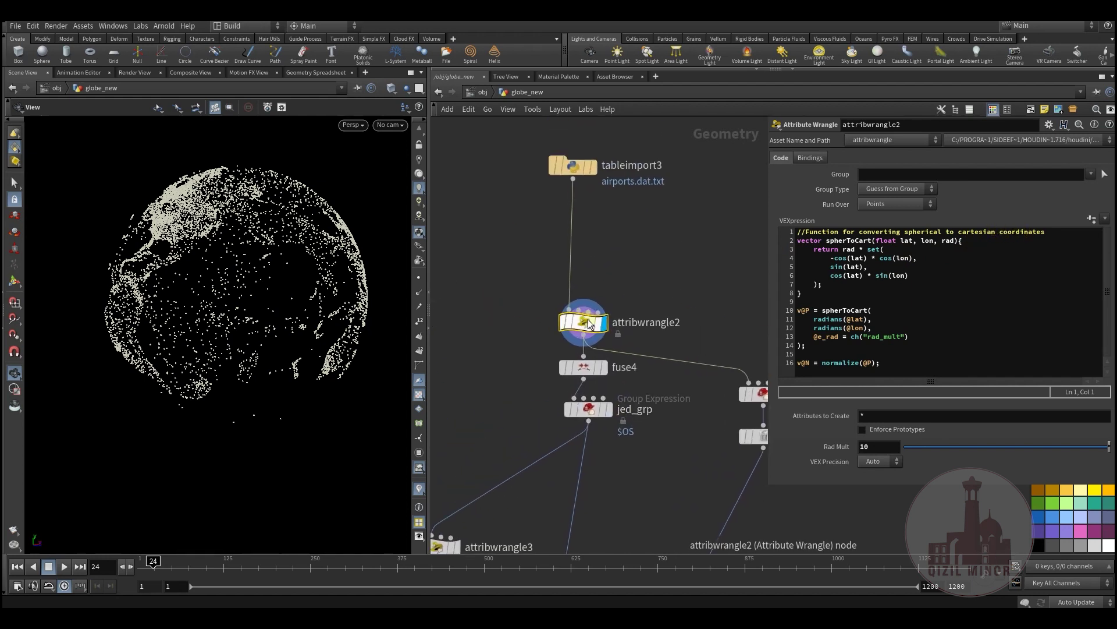
# Step: Orbit the globe and box-select attribwrangle2, fuse4 and jed_grp together
pyautogui.moveTo(526, 282); pyautogui.dragTo(630, 327)
pyautogui.moveTo(512, 318); pyautogui.dragTo(530, 279, button='middle')
pyautogui.moveTo(232, 245); pyautogui.dragTo(250, 273)
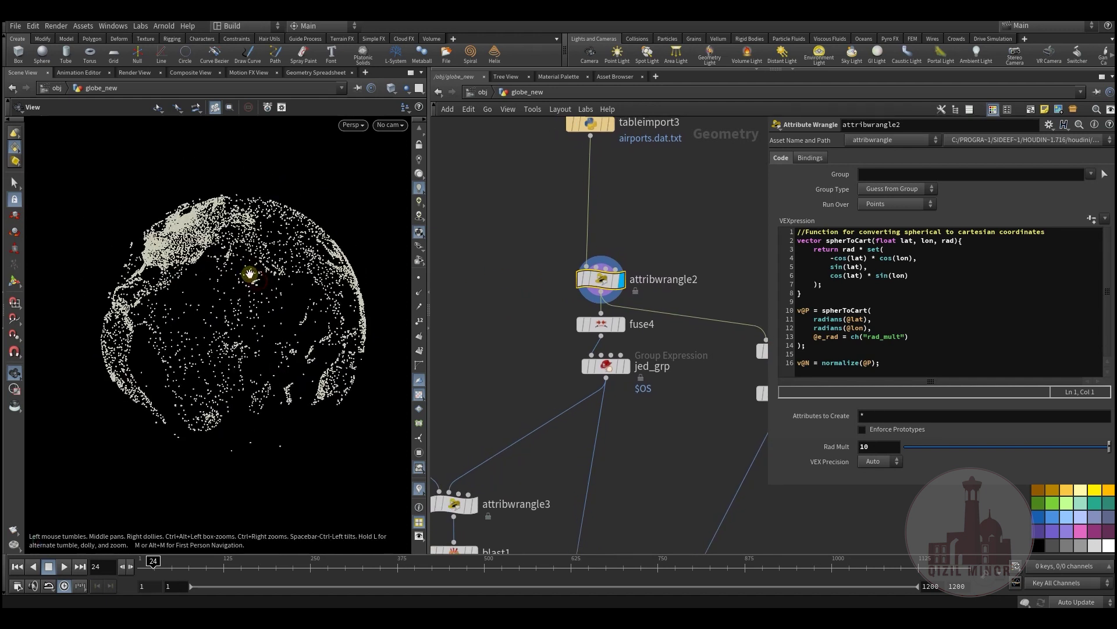
pyautogui.scroll(-5, 596, 319)
pyautogui.moveTo(568, 284); pyautogui.dragTo(447, 349)
pyautogui.moveTo(621, 274); pyautogui.dragTo(704, 377)
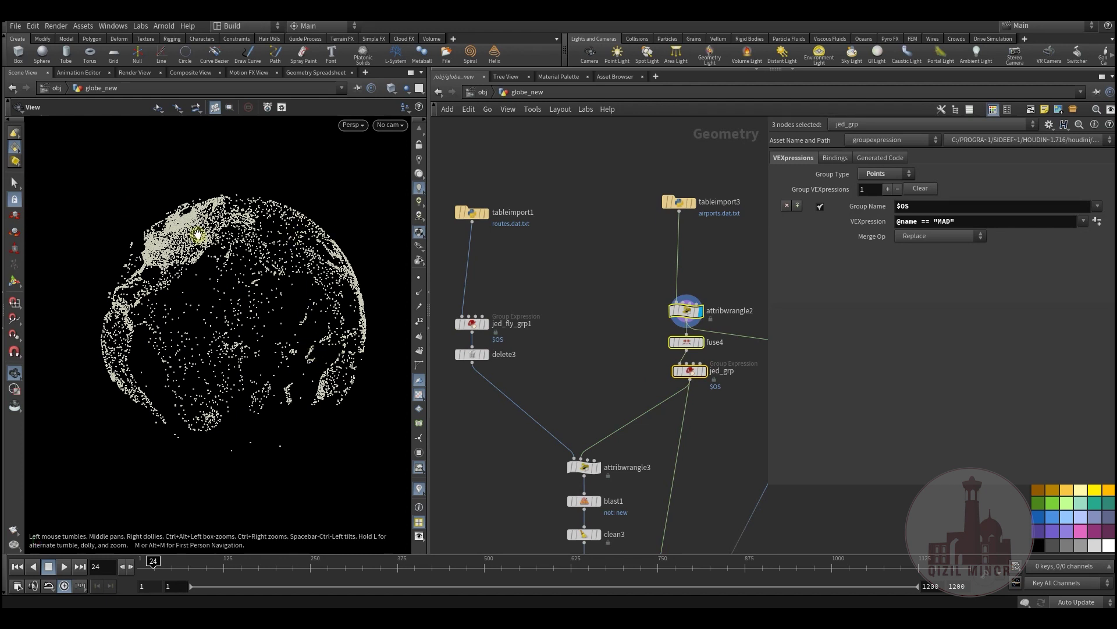
# Step: Frame the selected nodes and display fuse4, then jed_grp, inspecting their settings
pyautogui.press('f')
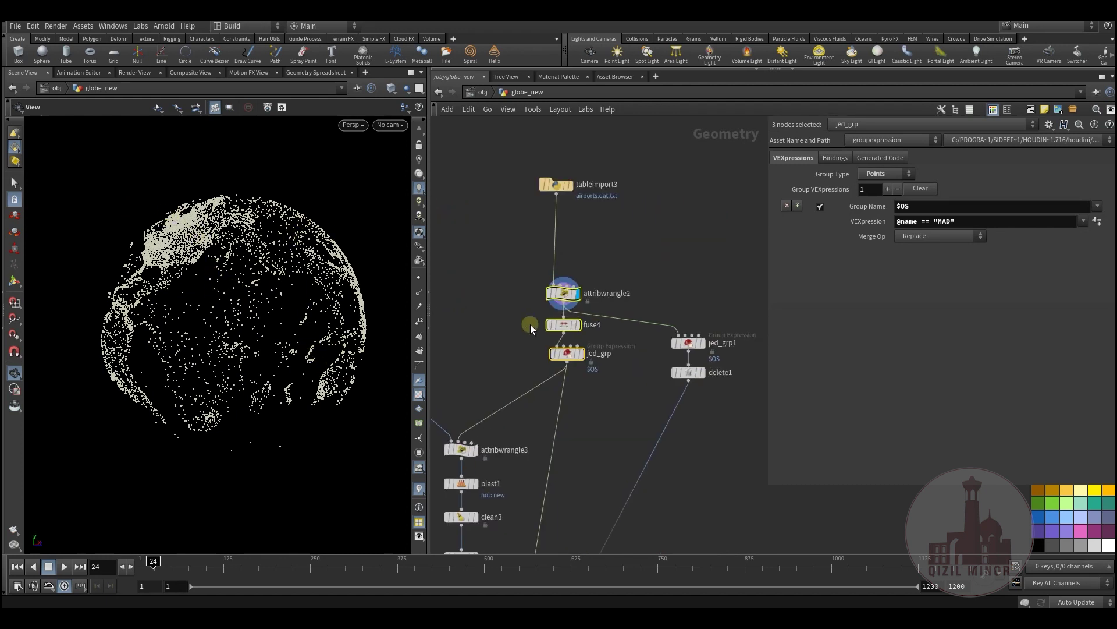
pyautogui.click(595, 323)
pyautogui.click(573, 326)
pyautogui.moveTo(486, 306); pyautogui.dragTo(508, 250, button='middle')
pyautogui.click(621, 316)
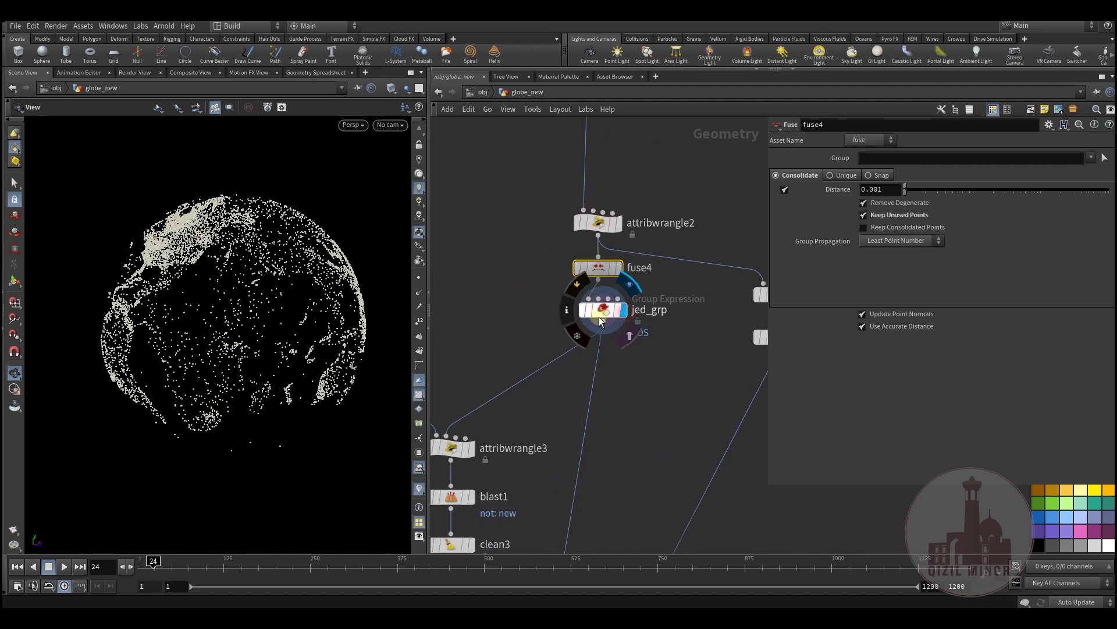
pyautogui.click(599, 315)
pyautogui.moveTo(522, 320); pyautogui.dragTo(481, 341, button='middle')
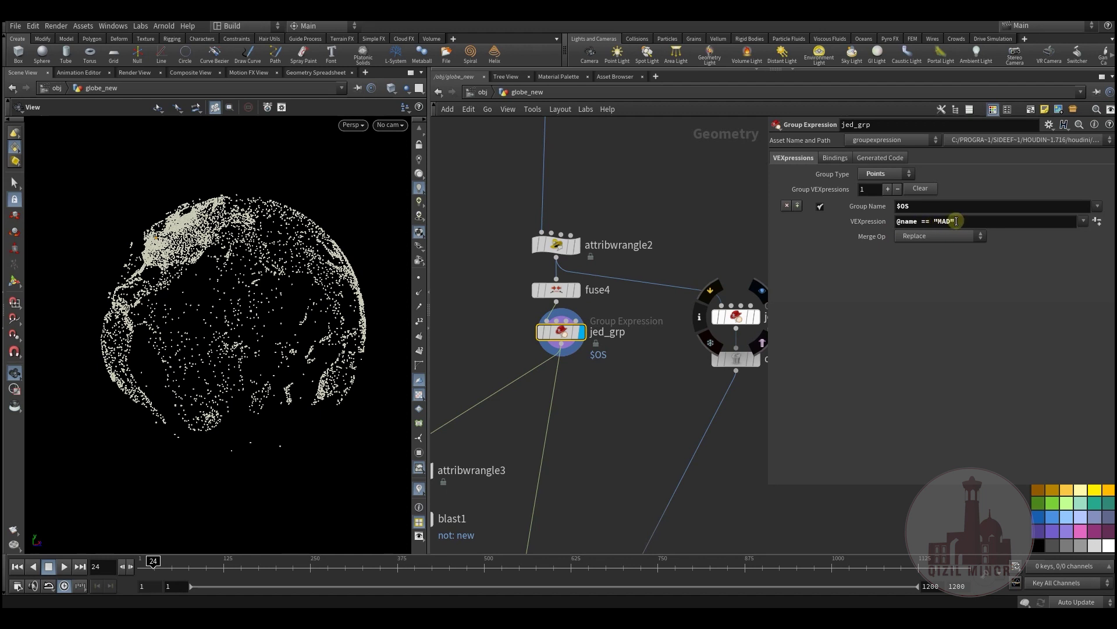
# Step: Display attribwrangle3's route lines, then delete3's single jed_fly_grp1 point
pyautogui.moveTo(504, 426); pyautogui.dragTo(691, 321, button='middle')
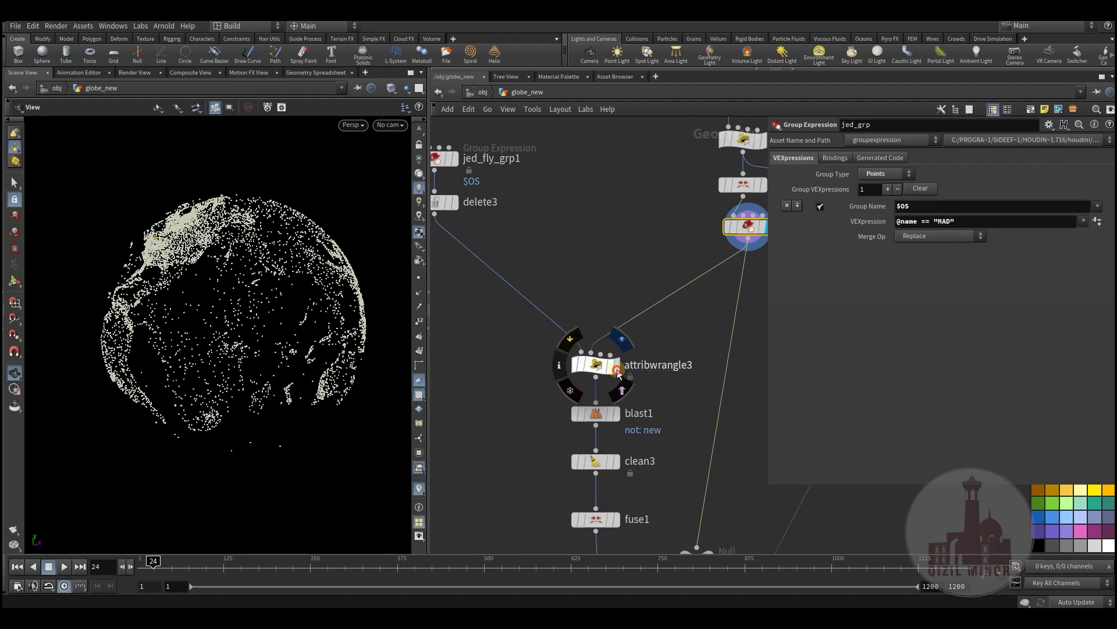
pyautogui.click(617, 367)
pyautogui.moveTo(199, 310); pyautogui.dragTo(187, 316)
pyautogui.moveTo(520, 227); pyautogui.dragTo(583, 274, button='middle')
pyautogui.click(502, 274)
pyautogui.moveTo(476, 250); pyautogui.dragTo(589, 297, button='middle')
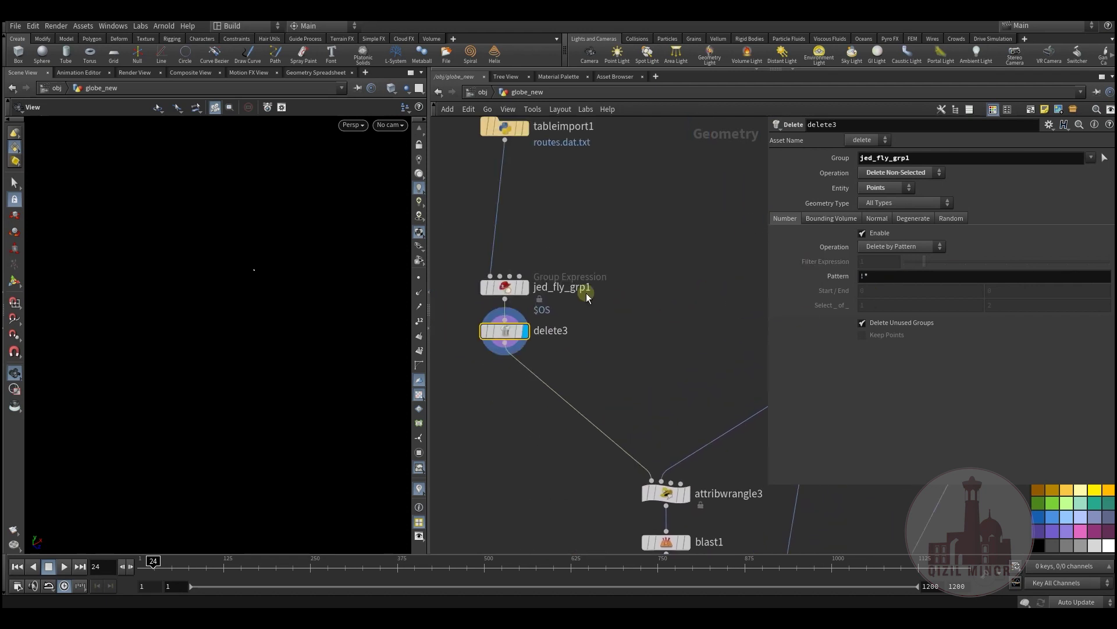
pyautogui.moveTo(718, 377); pyautogui.dragTo(567, 343, button='middle')
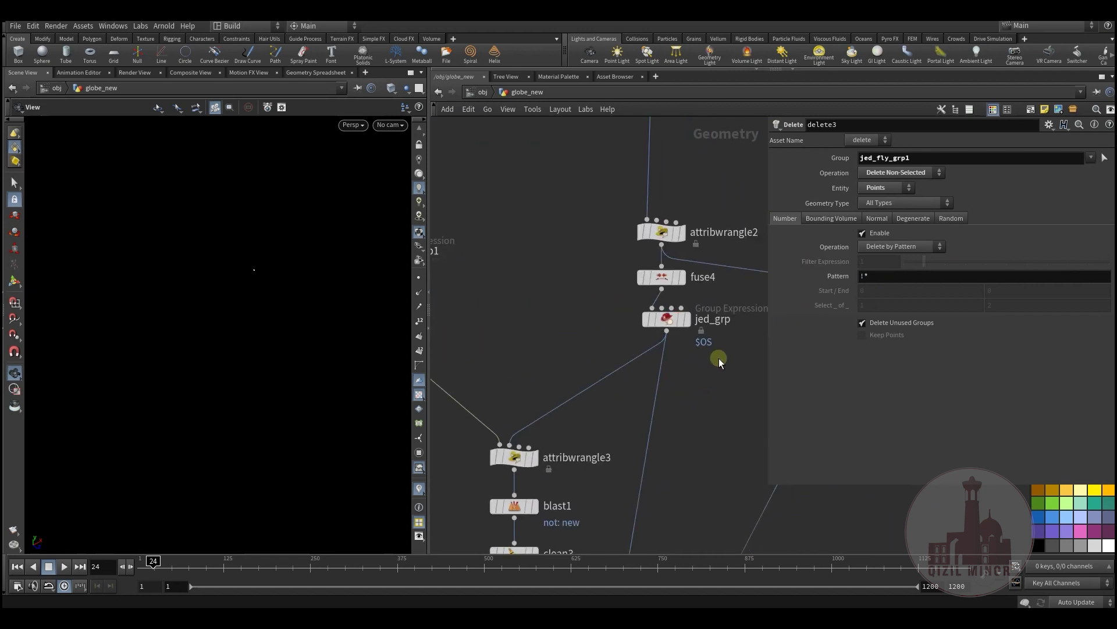
# Step: Redisplay attribwrangle3's route lines and tumble them in the viewport
pyautogui.click(536, 457)
pyautogui.moveTo(198, 276); pyautogui.dragTo(213, 317)
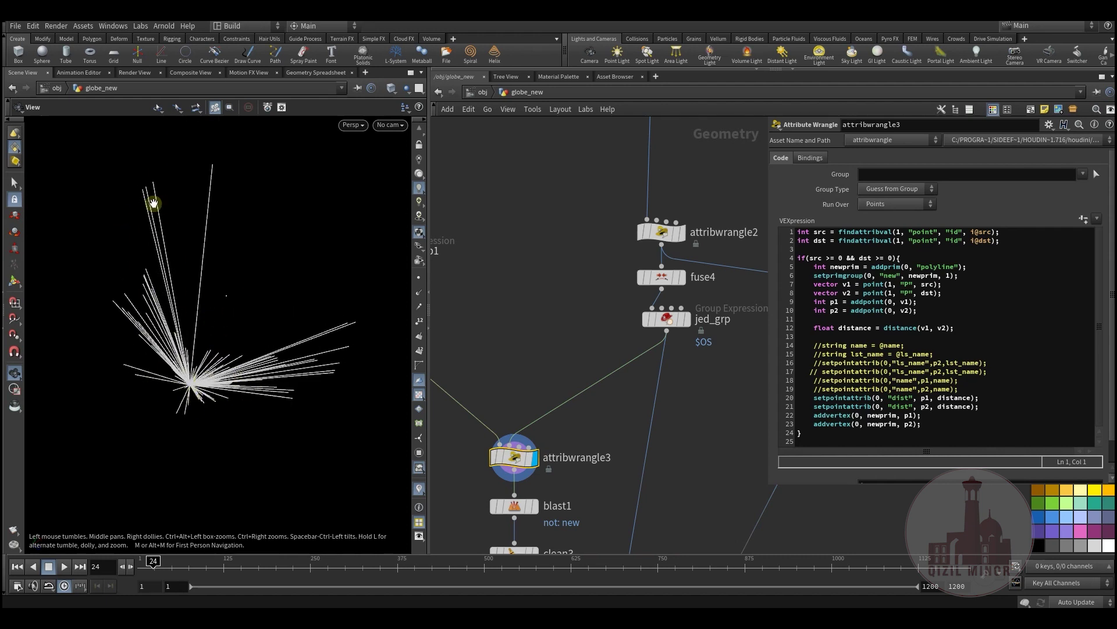
pyautogui.moveTo(619, 404); pyautogui.dragTo(476, 376, button='middle')
pyautogui.scroll(-3, 482, 359)
pyautogui.scroll(2, 611, 302)
pyautogui.moveTo(553, 296)
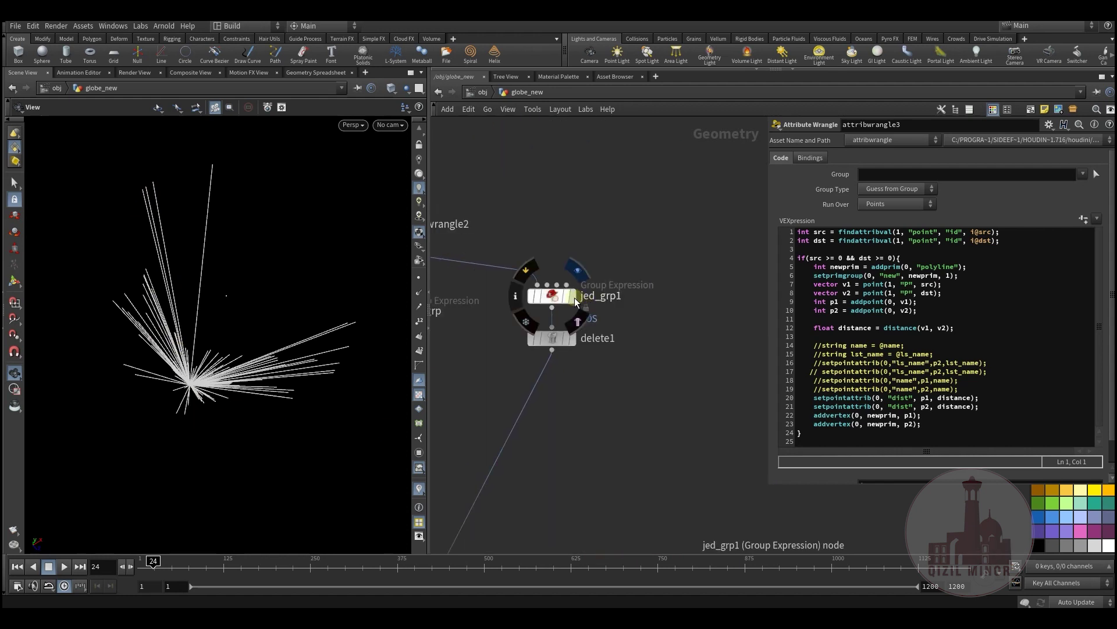
pyautogui.click(578, 270)
pyautogui.click(550, 298)
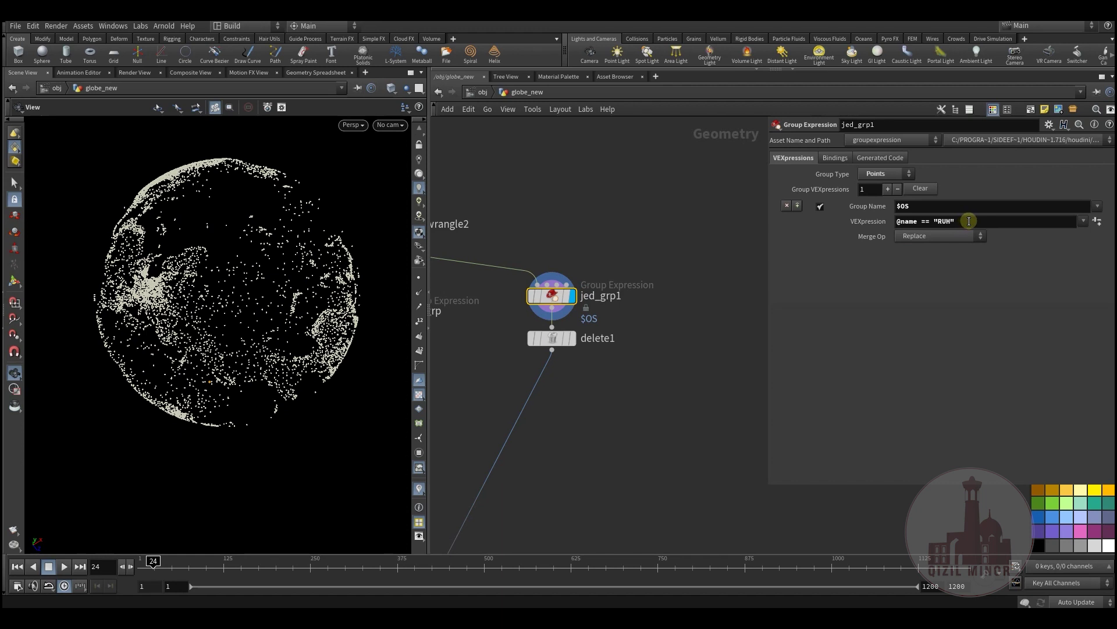
pyautogui.moveTo(969, 221); pyautogui.dragTo(894, 221)
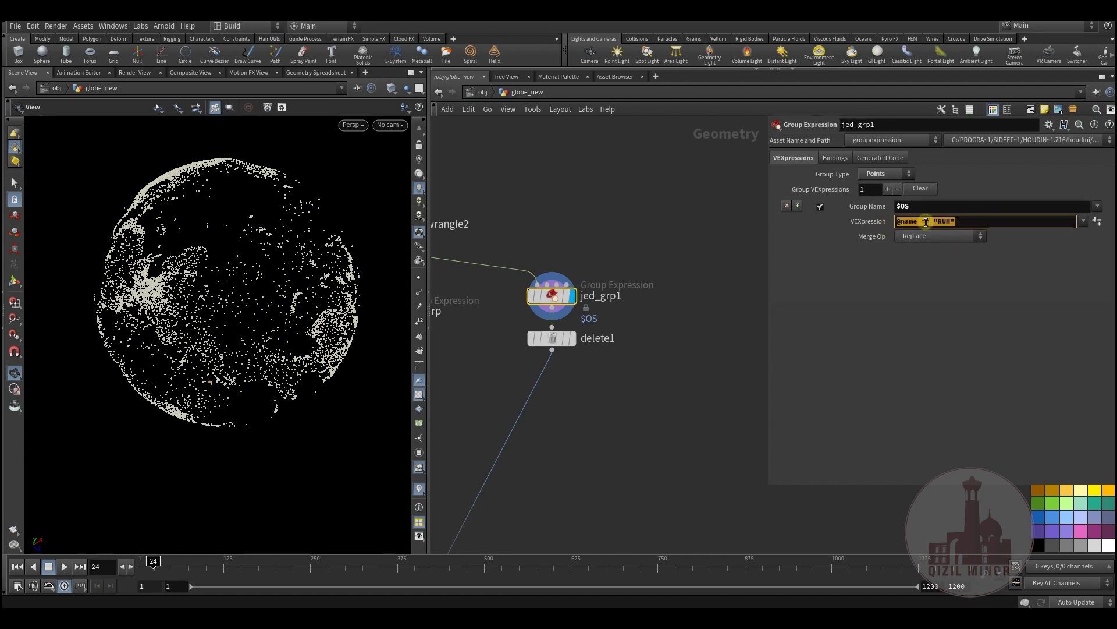
pyautogui.click(967, 219)
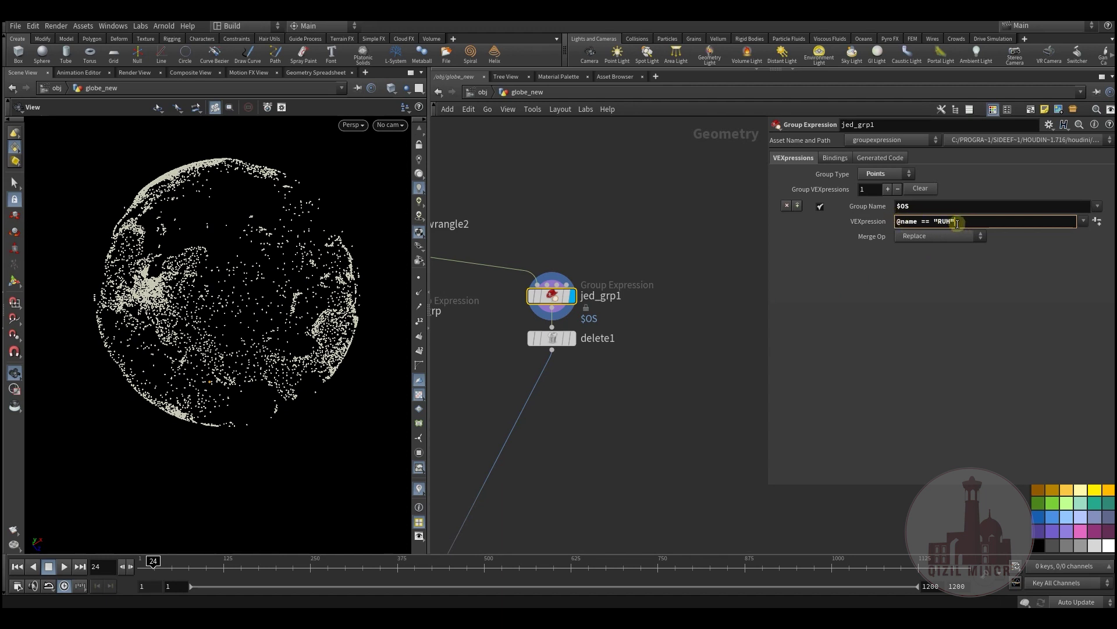
pyautogui.moveTo(957, 221); pyautogui.dragTo(889, 214)
pyautogui.click(662, 353)
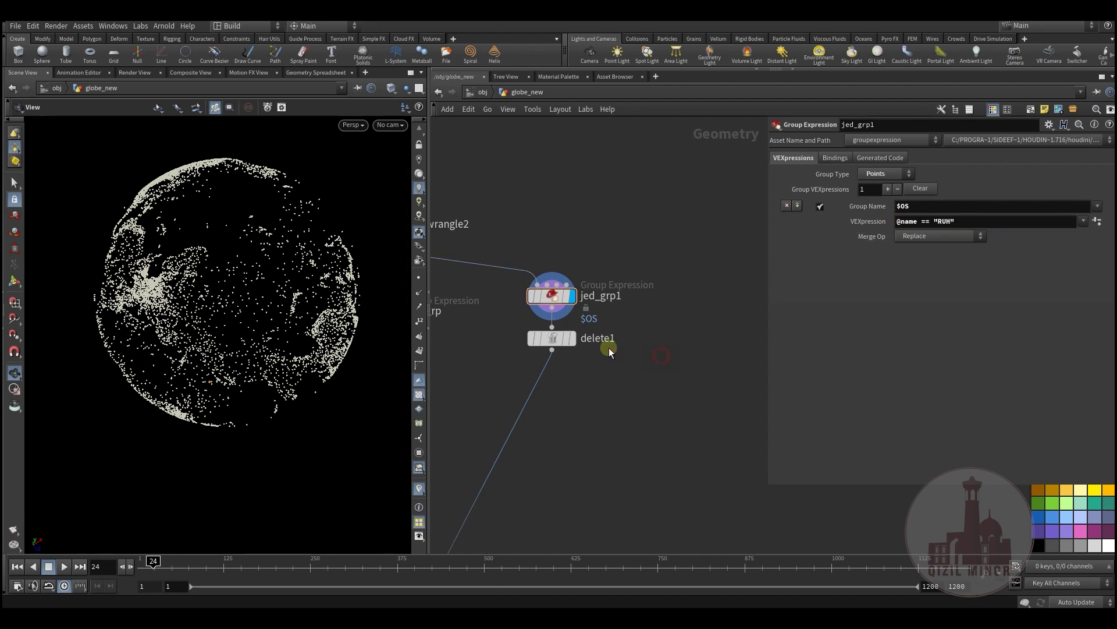
# Step: Display delete1's single RUH point and check its node info and options
pyautogui.click(572, 339)
pyautogui.click(553, 339)
pyautogui.moveTo(573, 401); pyautogui.dragTo(622, 340, button='middle')
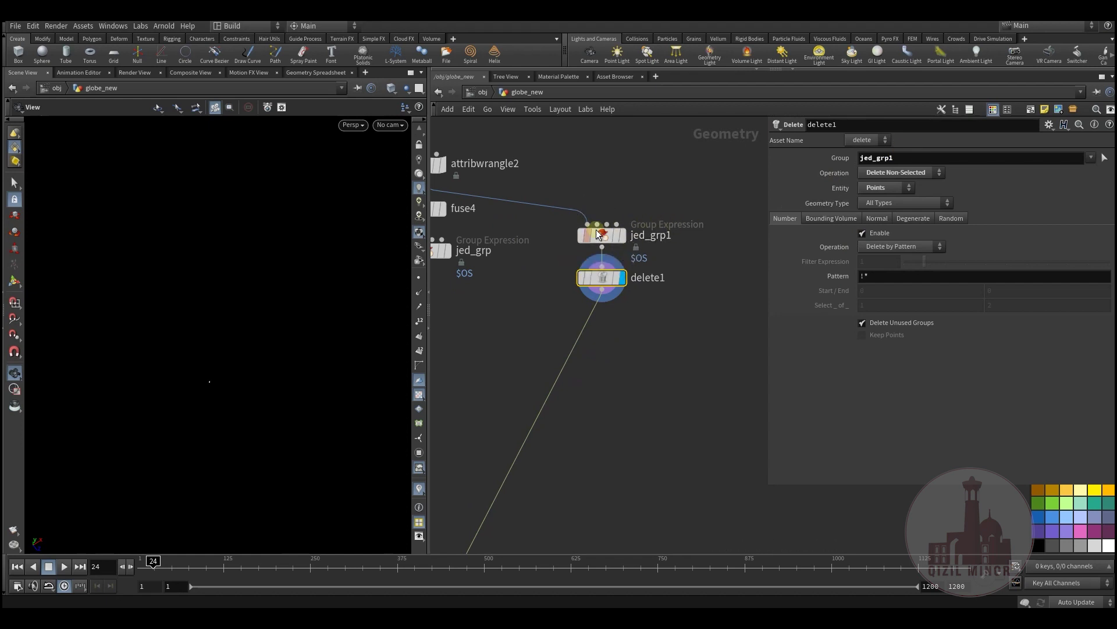
pyautogui.moveTo(540, 286); pyautogui.dragTo(538, 313, button='middle')
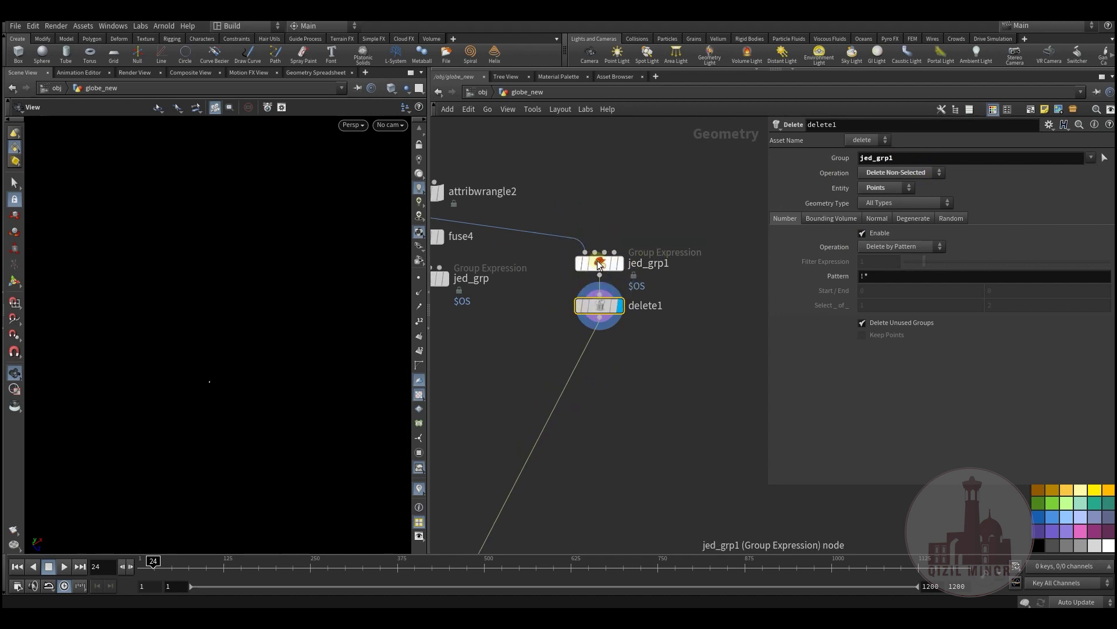
pyautogui.middleClick(599, 314)
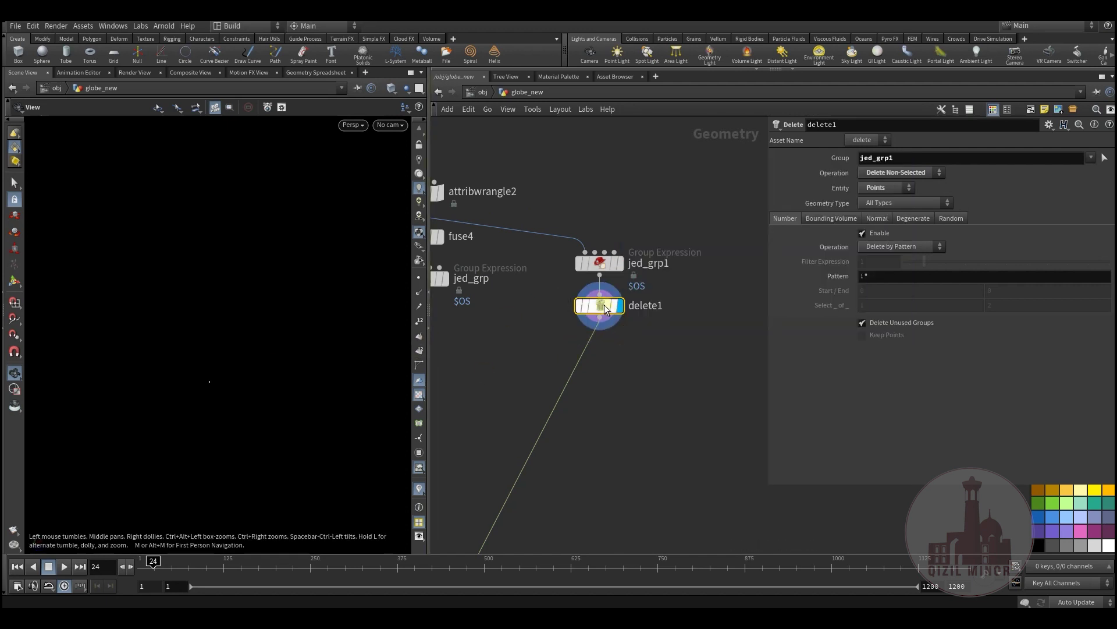
pyautogui.rightClick(601, 305)
pyautogui.click(643, 362)
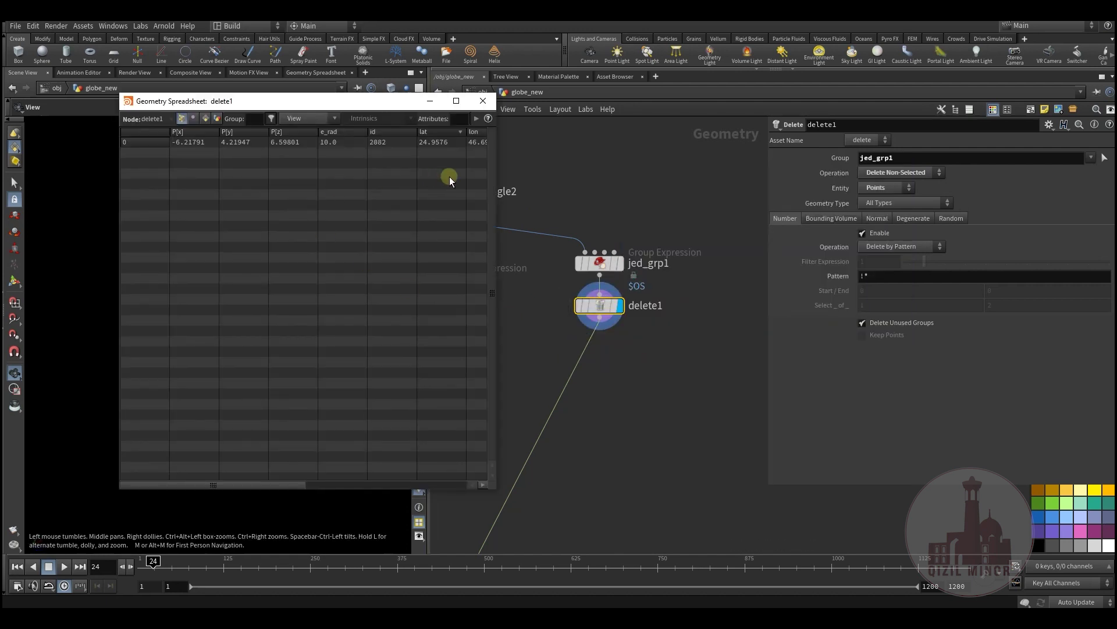
pyautogui.moveTo(497, 332); pyautogui.dragTo(850, 326)
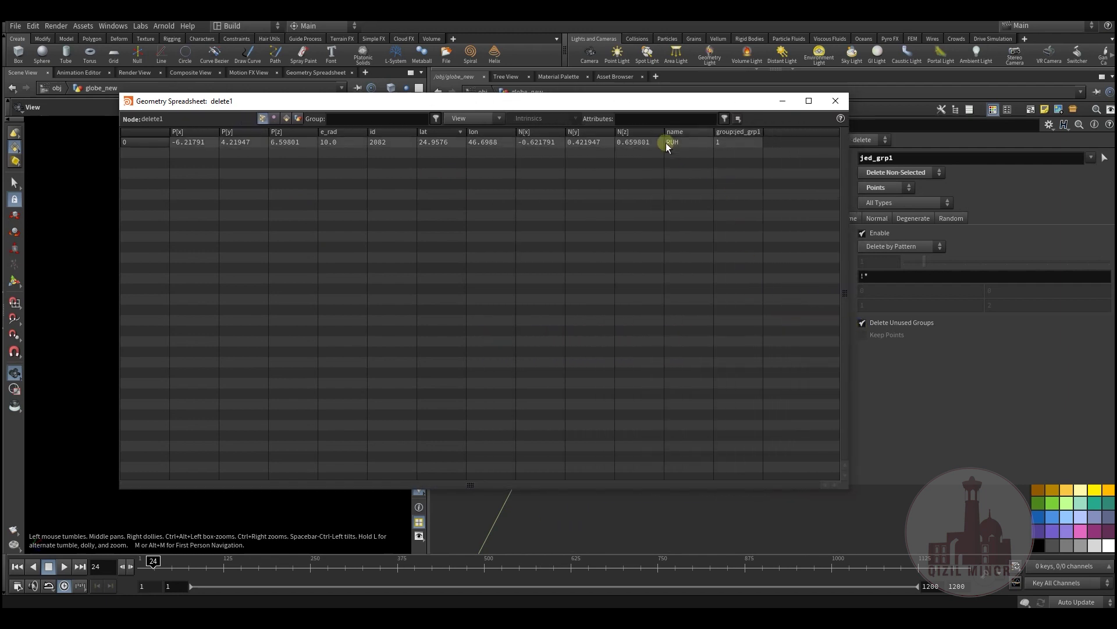
pyautogui.click(842, 103)
pyautogui.click(600, 262)
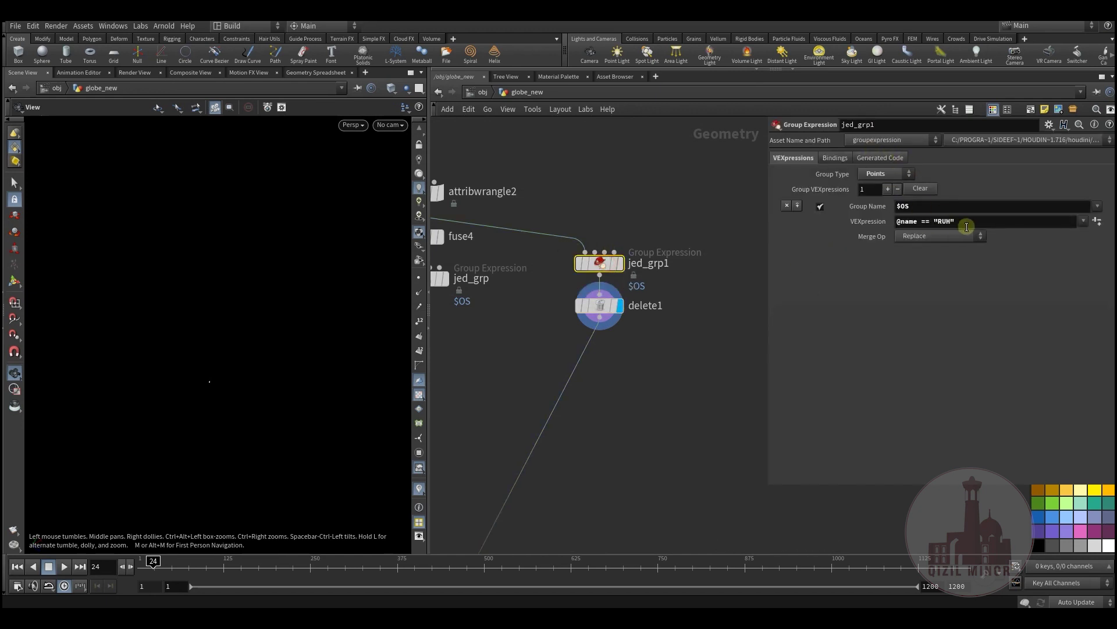
pyautogui.click(970, 224)
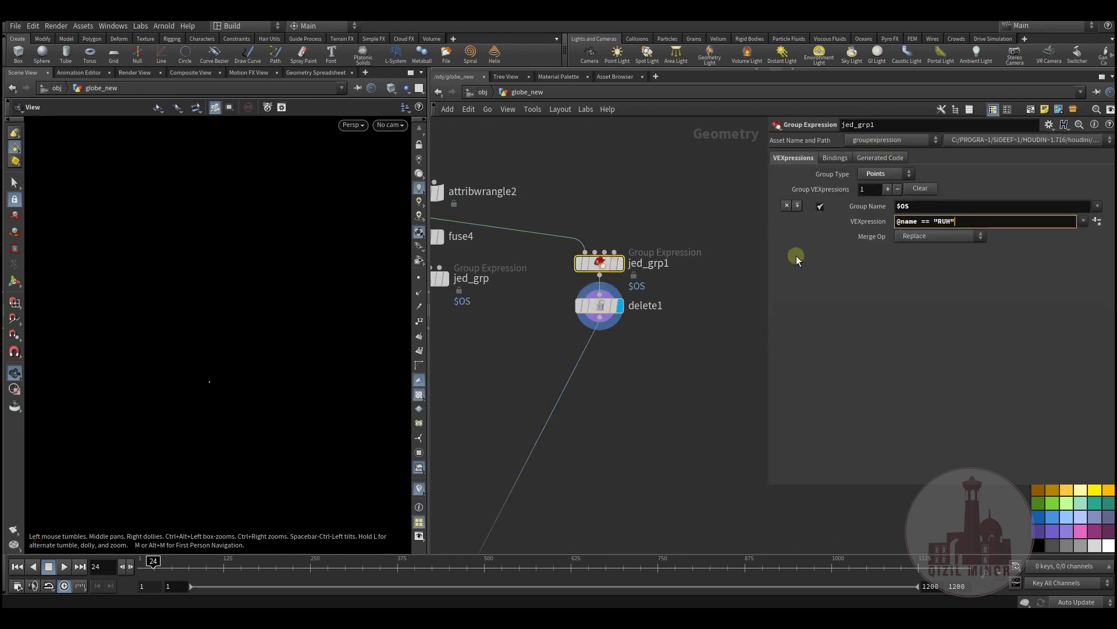
pyautogui.moveTo(603, 313)
pyautogui.moveTo(565, 369); pyautogui.dragTo(673, 251, button='middle')
# Step: Display attribwrangle3's route lines, then blast1's output, inspecting its group
pyautogui.moveTo(496, 177); pyautogui.dragTo(570, 281, button='middle')
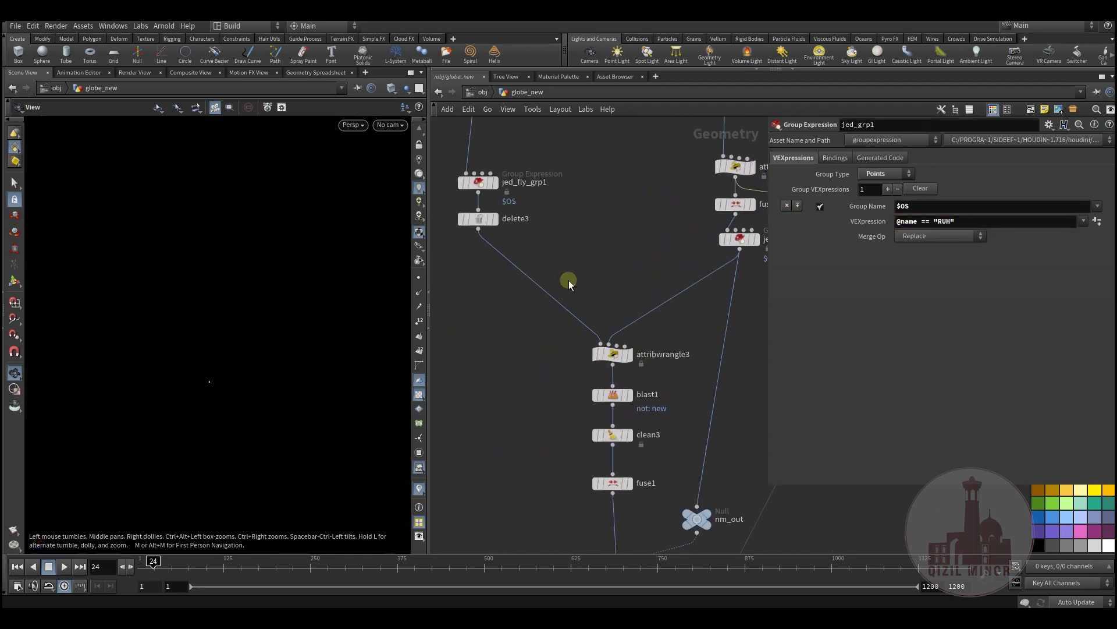
pyautogui.click(631, 354)
pyautogui.click(614, 353)
pyautogui.moveTo(518, 403); pyautogui.dragTo(444, 250, button='middle')
pyautogui.click(555, 242)
pyautogui.click(537, 240)
pyautogui.moveTo(484, 286); pyautogui.dragTo(518, 421, button='middle')
# Step: Review the settings of clean3, fuse1 and atr's attribute transfer
pyautogui.moveTo(609, 313)
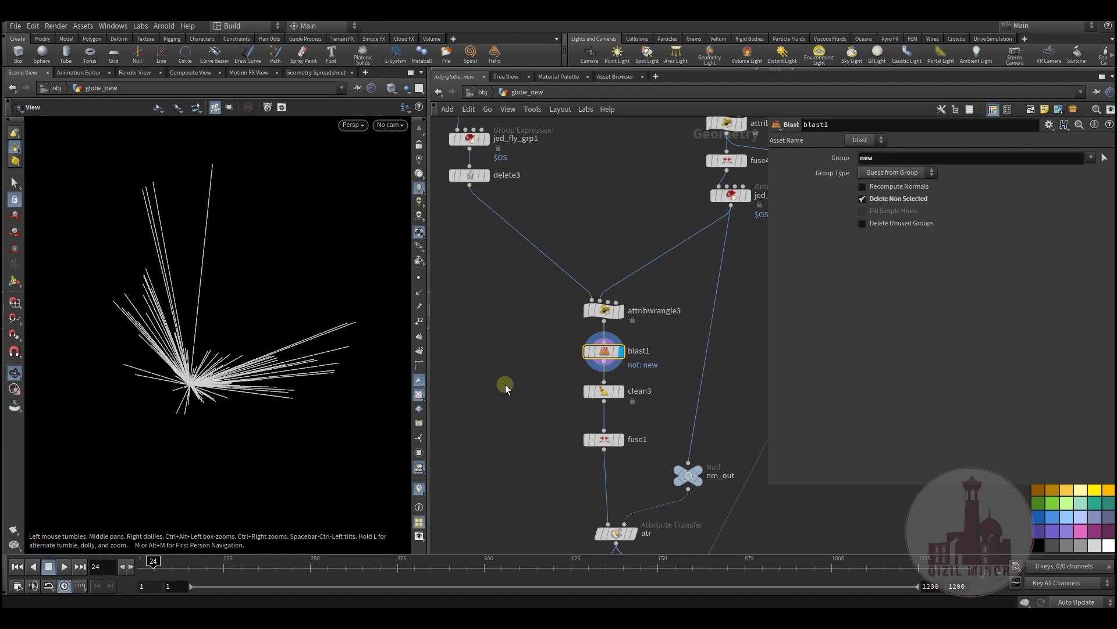
pyautogui.moveTo(537, 407); pyautogui.dragTo(498, 348, button='middle')
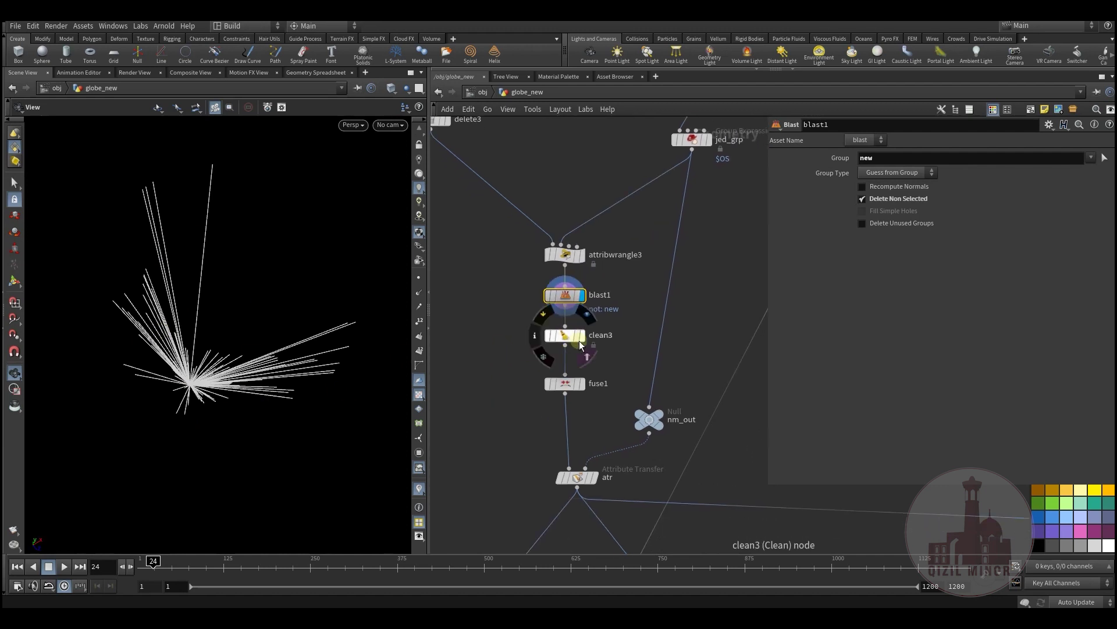
pyautogui.click(563, 335)
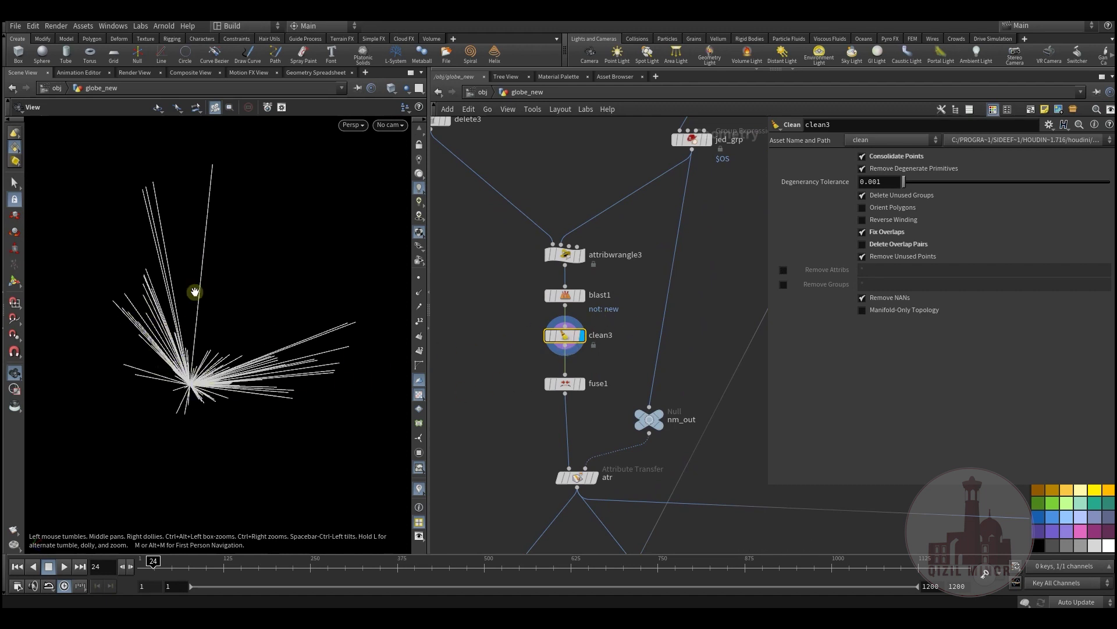
pyautogui.click(568, 386)
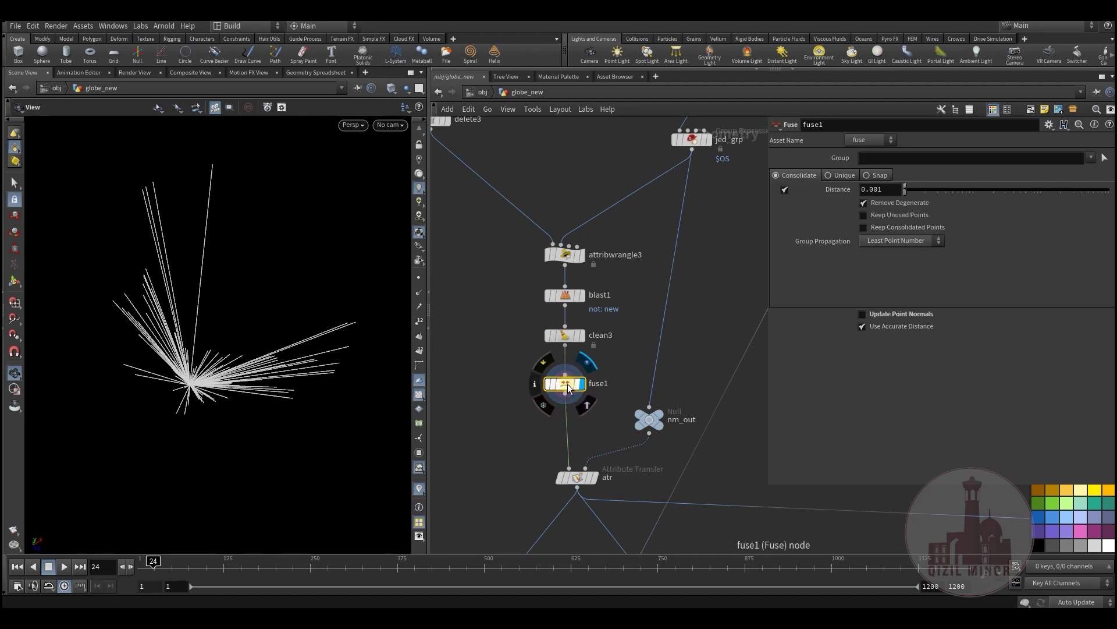
pyautogui.moveTo(537, 398); pyautogui.dragTo(517, 279, button='middle')
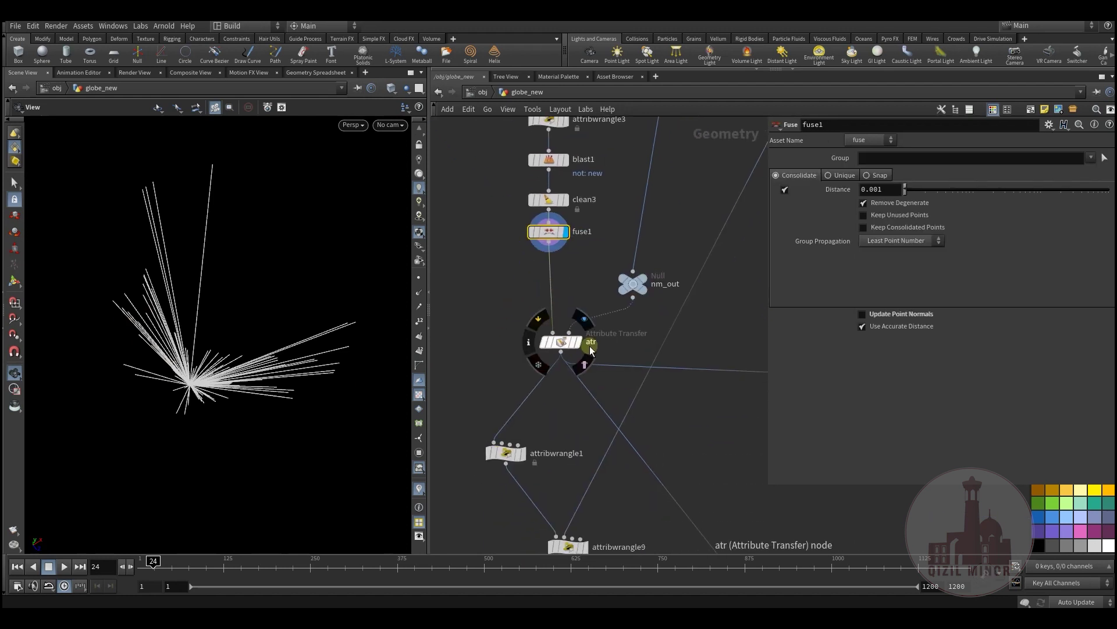
pyautogui.click(562, 343)
# Step: Display jed_grp's globe points, then atr's fan of 106 route lines, and check its info
pyautogui.moveTo(578, 251); pyautogui.dragTo(519, 393, button='middle')
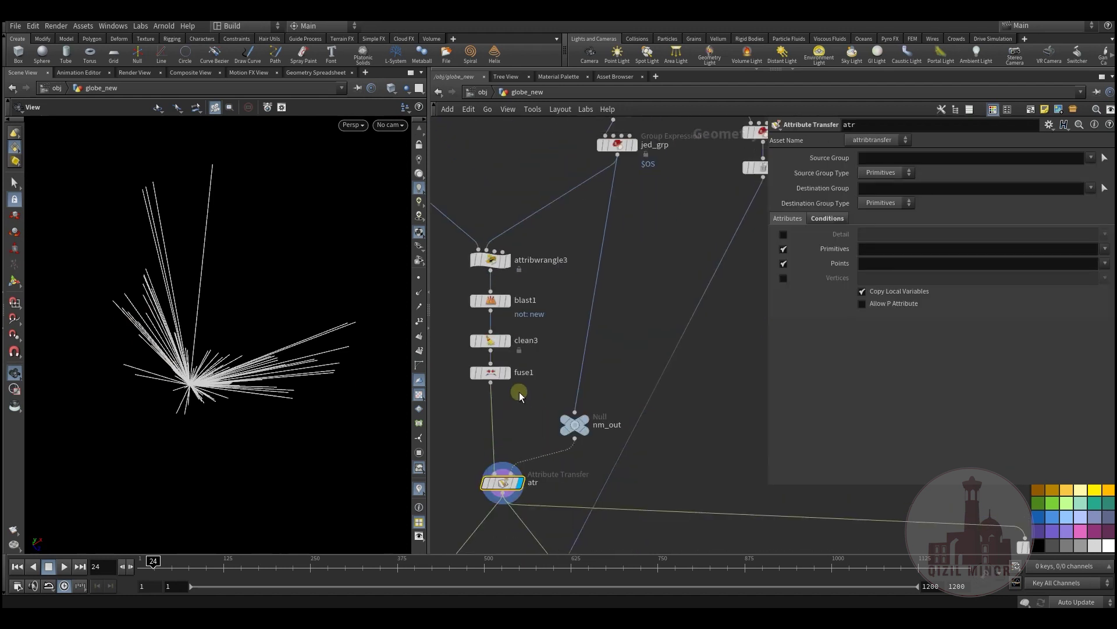
pyautogui.click(630, 145)
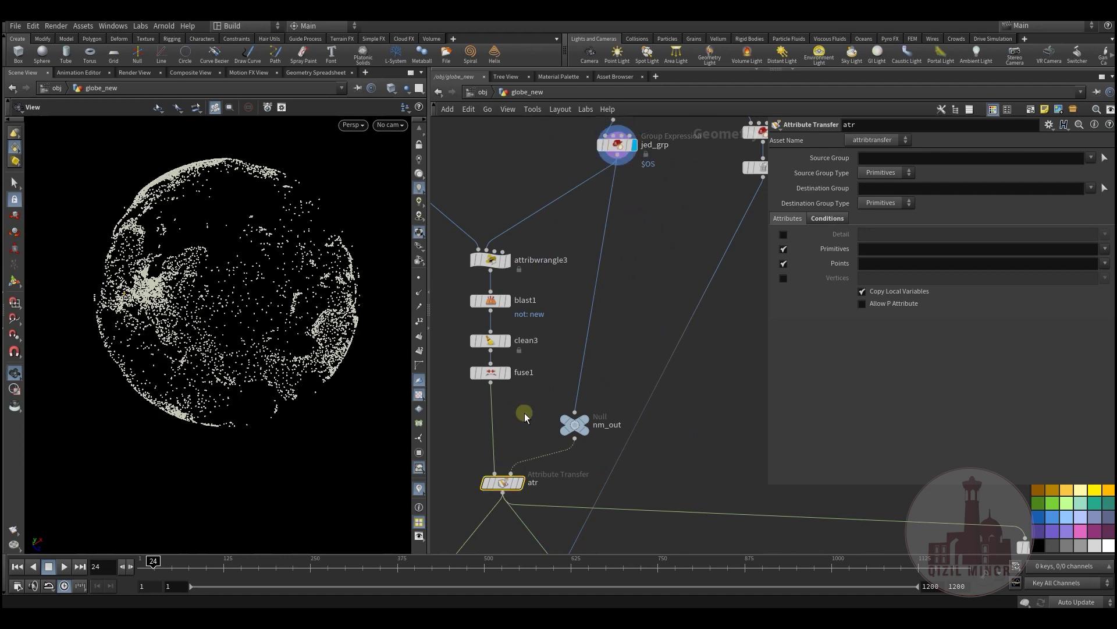
pyautogui.moveTo(525, 413); pyautogui.dragTo(538, 322, button='middle')
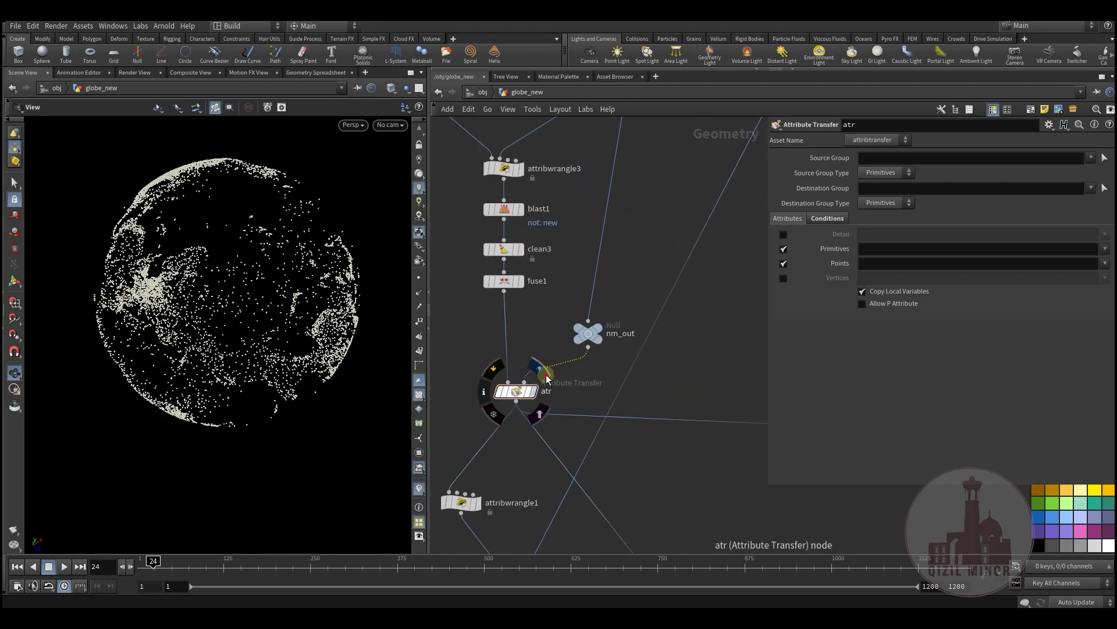
pyautogui.click(547, 378)
pyautogui.moveTo(307, 344); pyautogui.dragTo(287, 379, button='middle')
pyautogui.moveTo(520, 368)
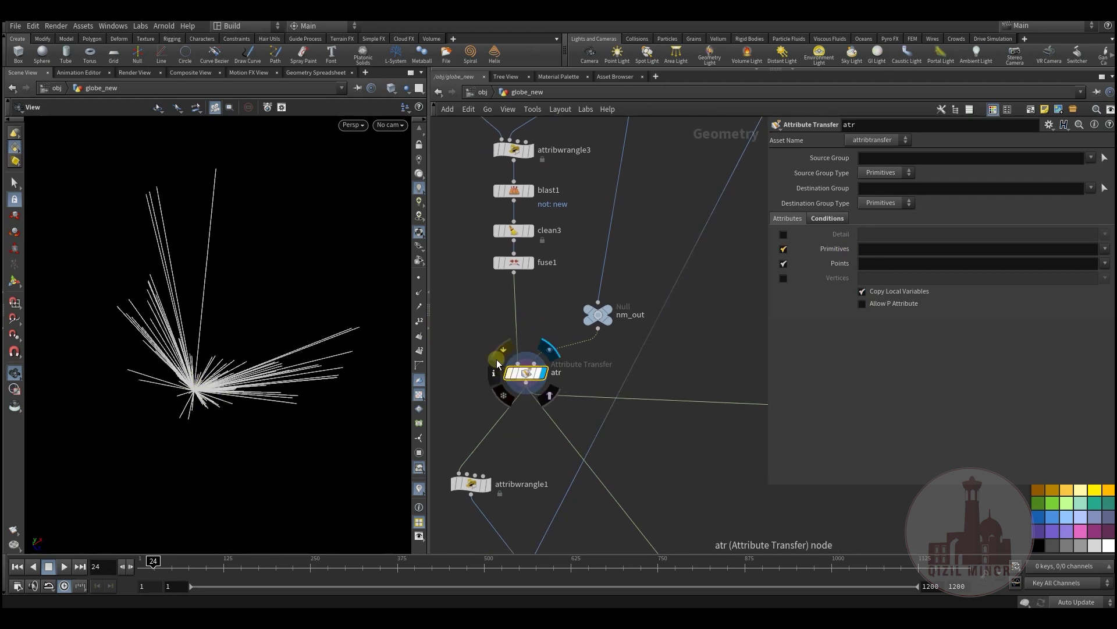
pyautogui.moveTo(482, 376); pyautogui.dragTo(467, 320, button='middle')
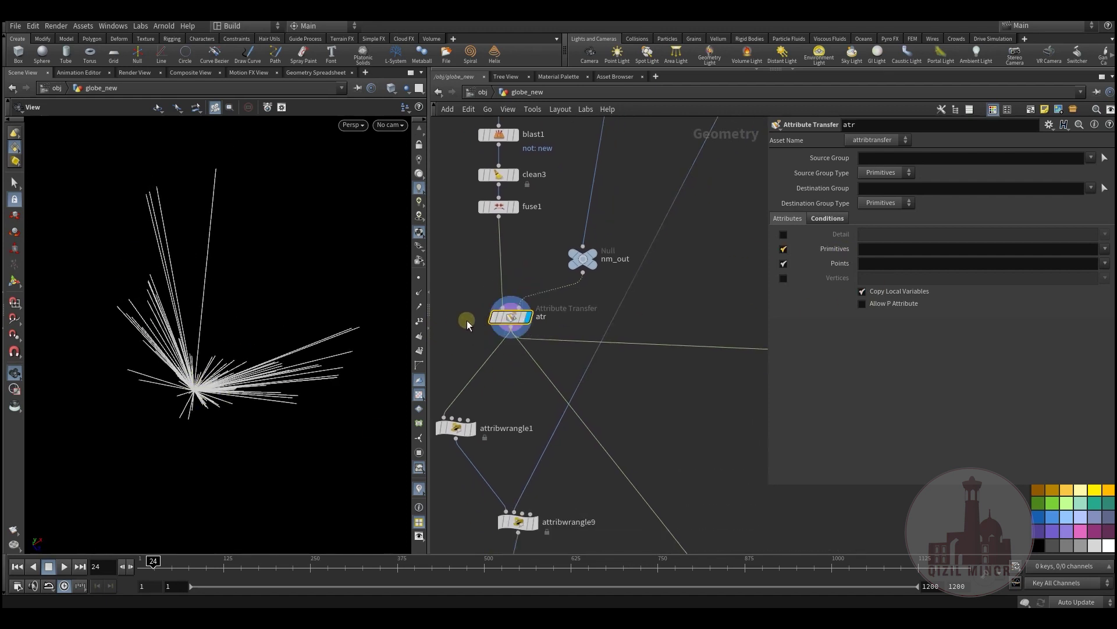
pyautogui.middleClick(510, 319)
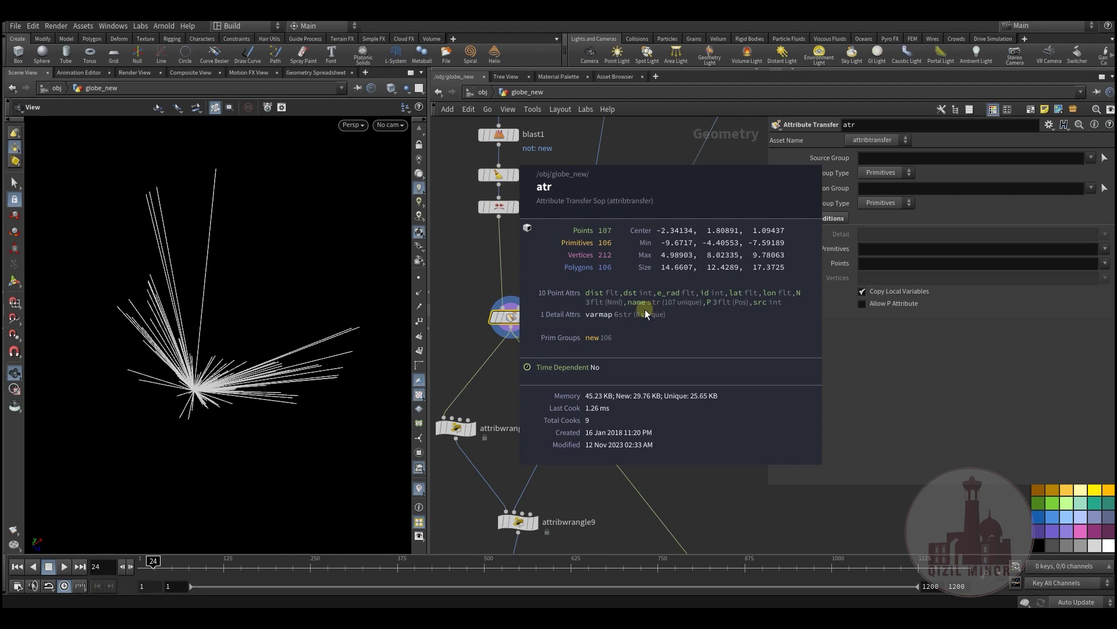
pyautogui.moveTo(499, 384); pyautogui.dragTo(571, 278, button='middle')
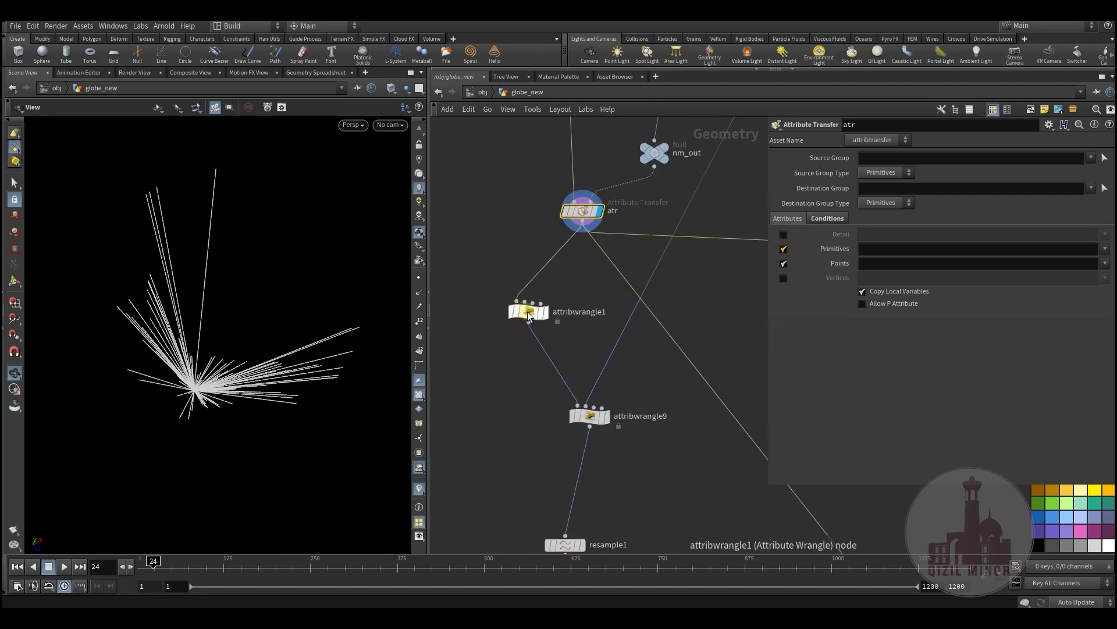
# Step: Display attribwrangle1's point-ID output and review delete1's group deletion settings
pyautogui.click(527, 312)
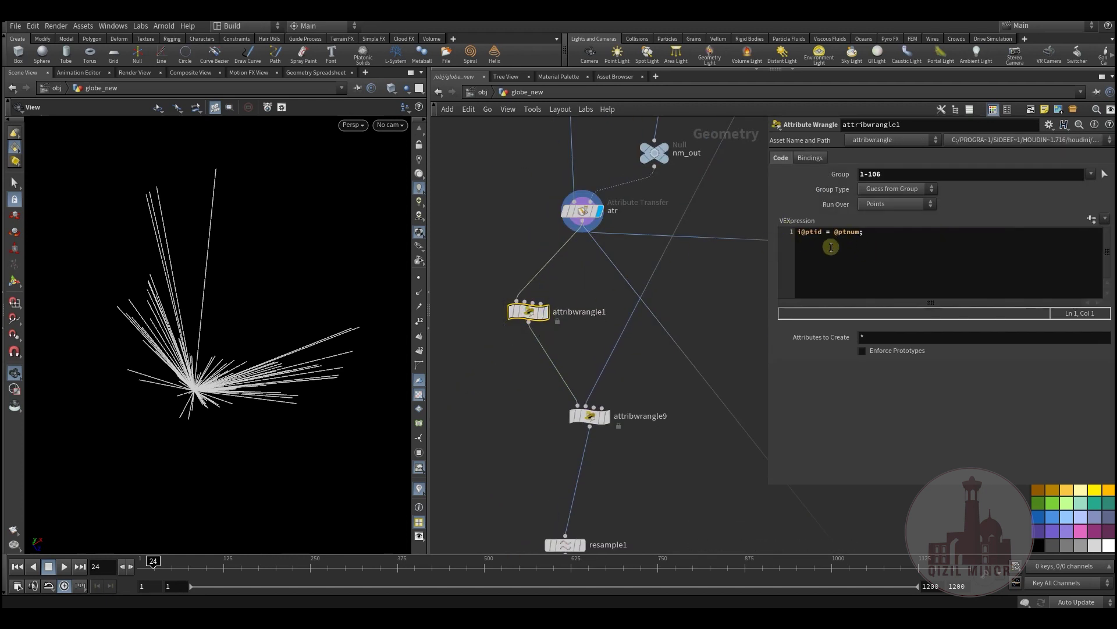
pyautogui.click(541, 313)
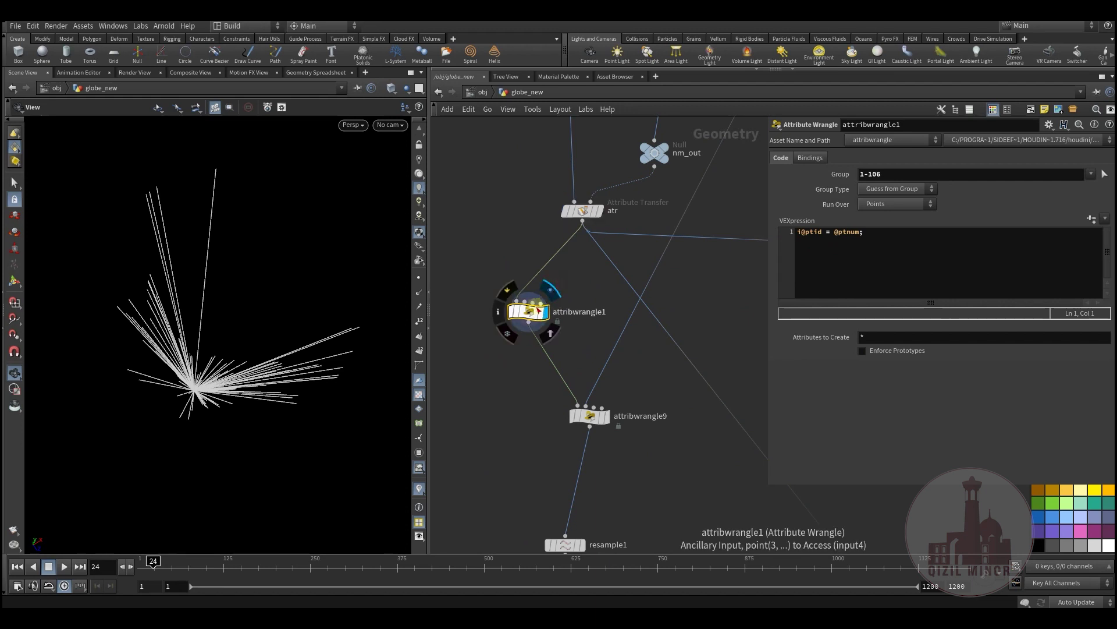
pyautogui.moveTo(556, 294); pyautogui.dragTo(541, 310, button='middle')
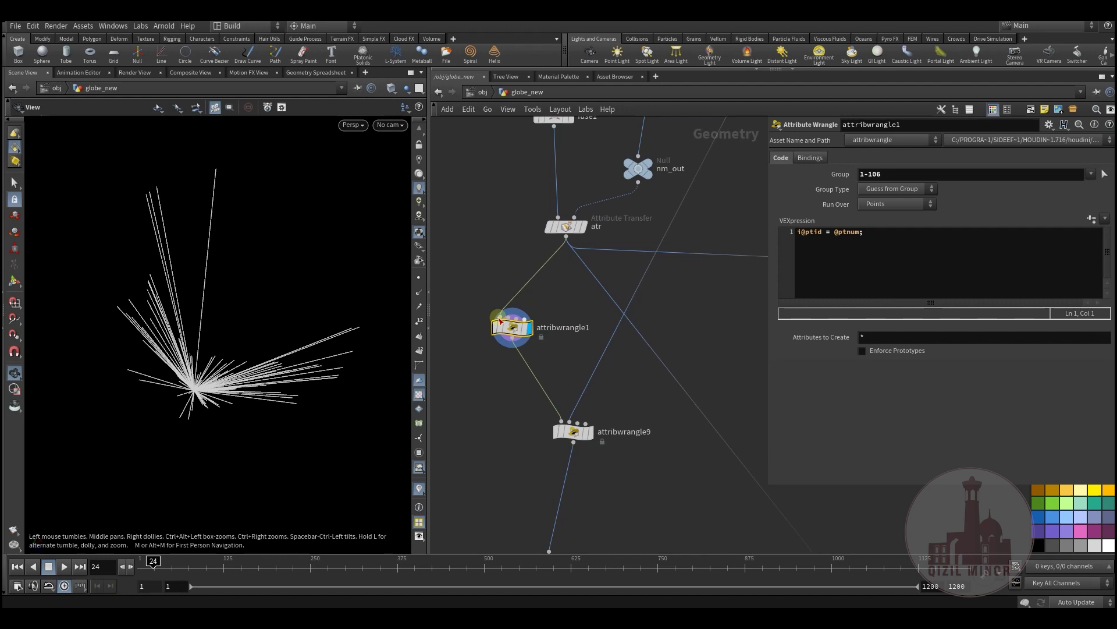
pyautogui.moveTo(557, 416); pyautogui.dragTo(494, 496, button='middle')
pyautogui.scroll(-3, 494, 496)
pyautogui.moveTo(695, 235); pyautogui.dragTo(764, 102, button='middle')
pyautogui.click(605, 294)
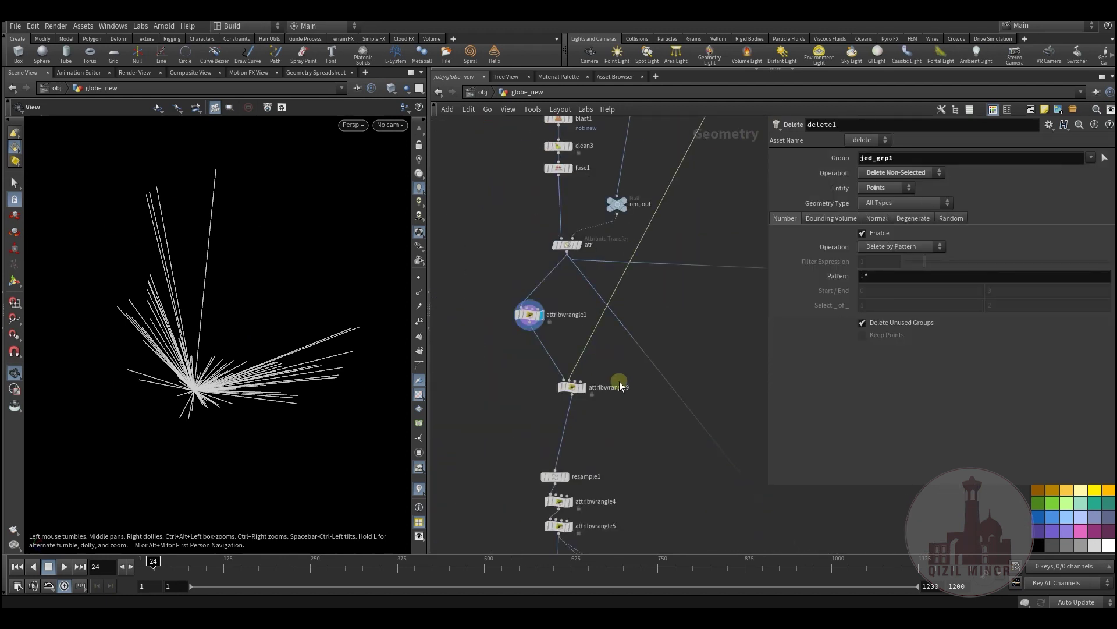
# Step: Display attribwrangle9's radiating straight lines and compare them with delete1's output
pyautogui.click(589, 373)
pyautogui.click(571, 390)
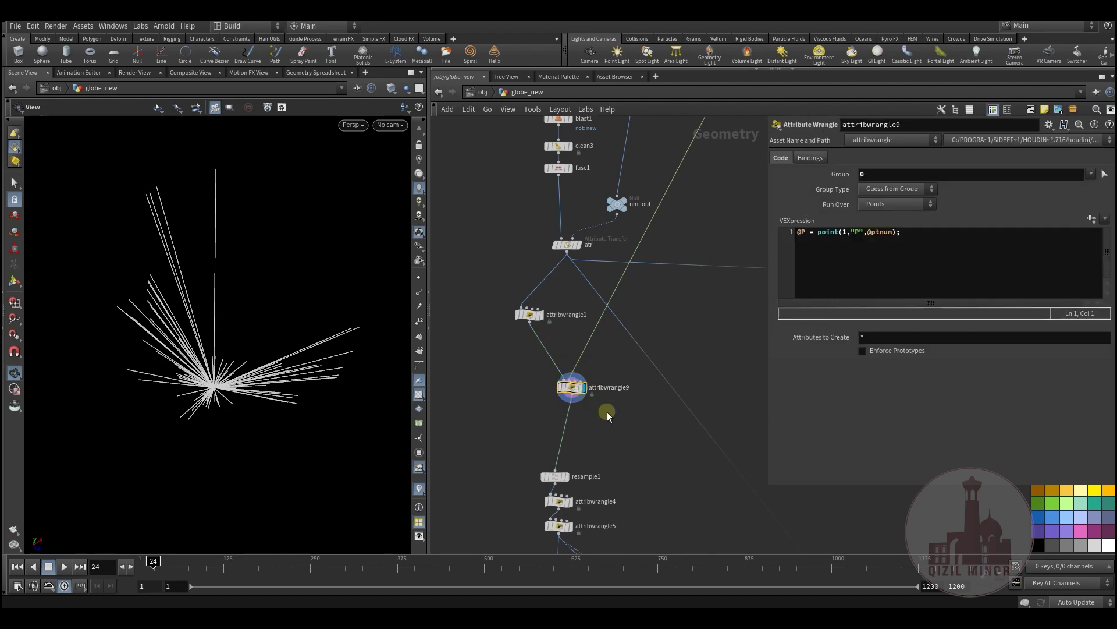
pyautogui.moveTo(607, 412); pyautogui.dragTo(607, 433, button='middle')
pyautogui.moveTo(239, 377)
pyautogui.mouseDown()
pyautogui.moveTo(221, 373)
pyautogui.moveTo(262, 390)
pyautogui.moveTo(259, 417)
pyautogui.moveTo(229, 391)
pyautogui.mouseUp()
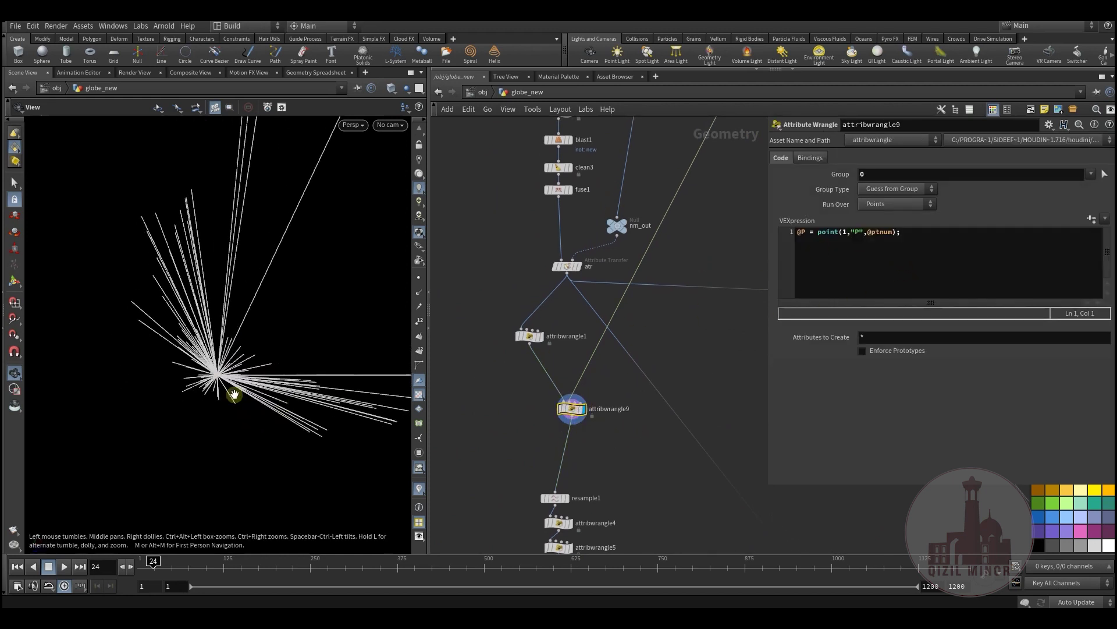
pyautogui.moveTo(566, 315); pyautogui.dragTo(469, 453, button='middle')
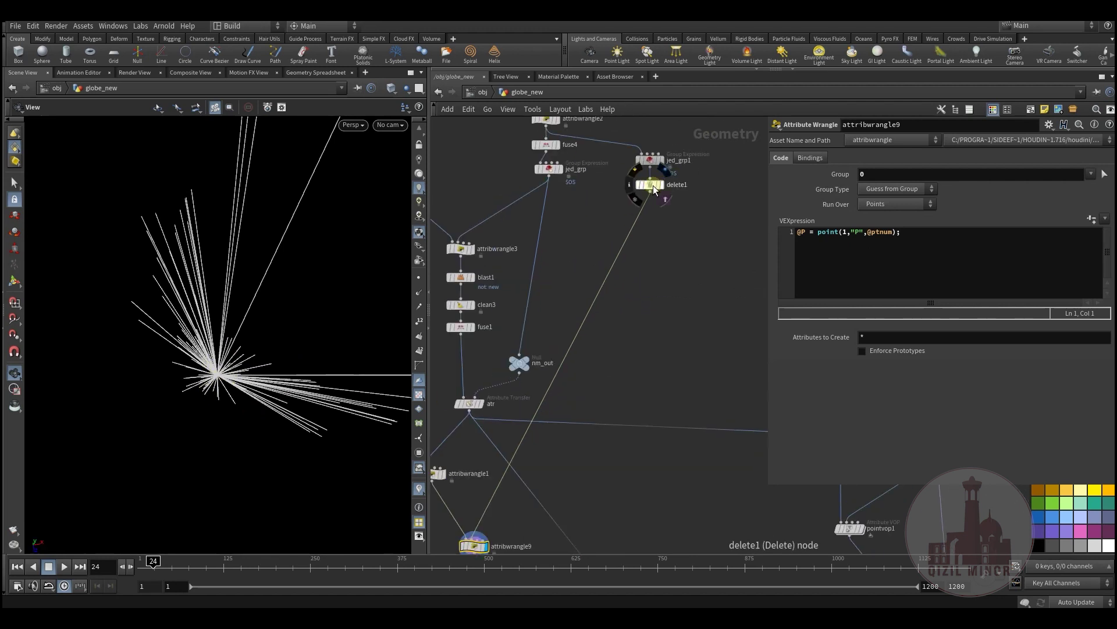
pyautogui.click(665, 169)
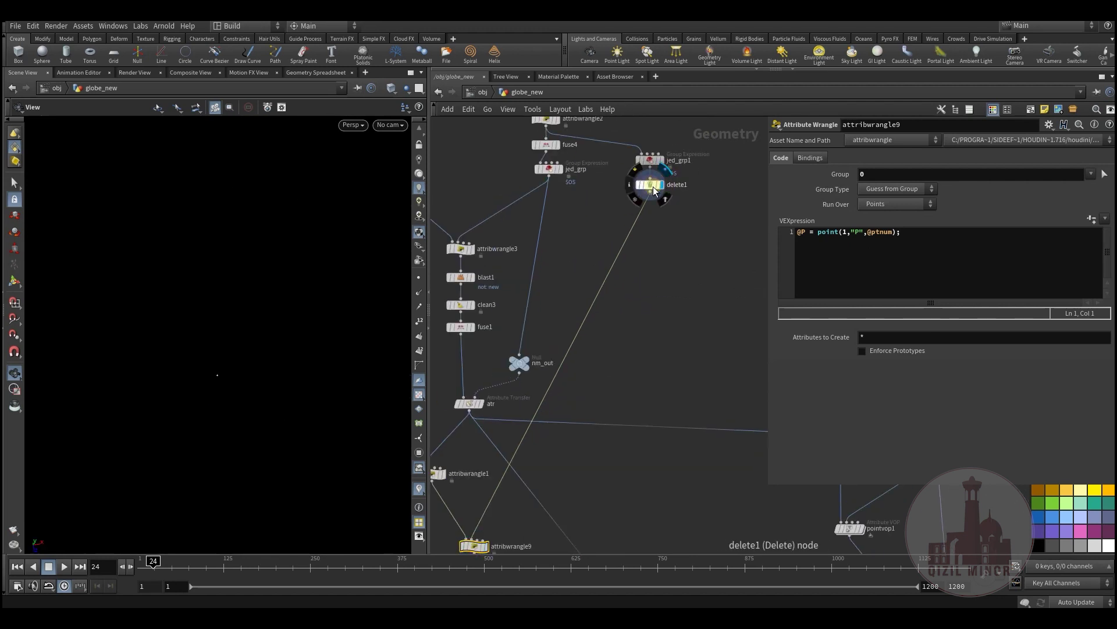
pyautogui.press('f')
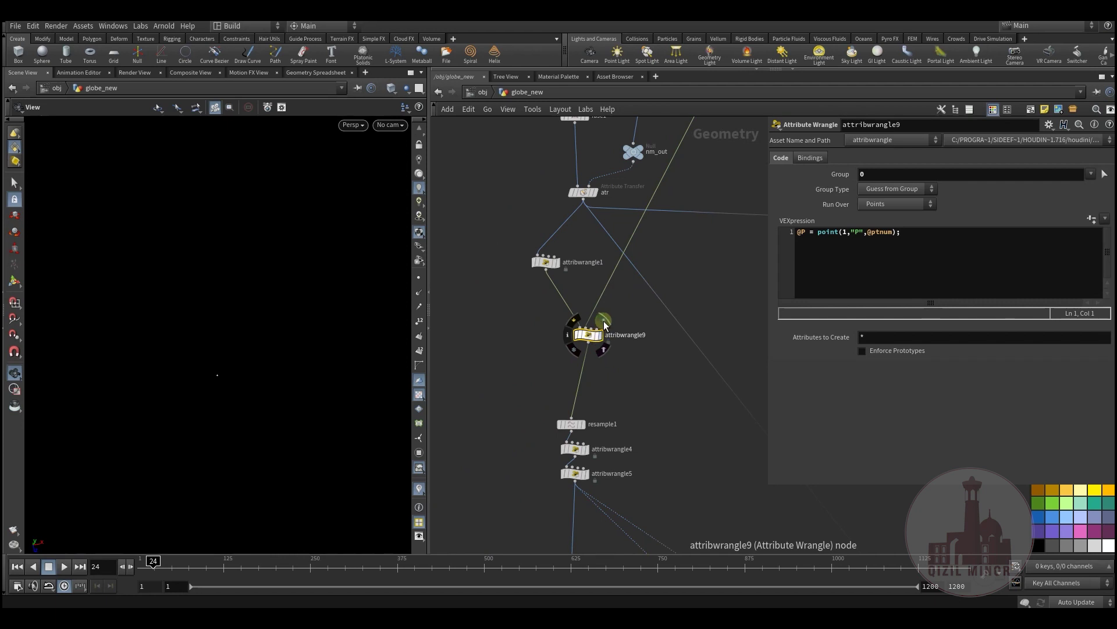
pyautogui.click(604, 324)
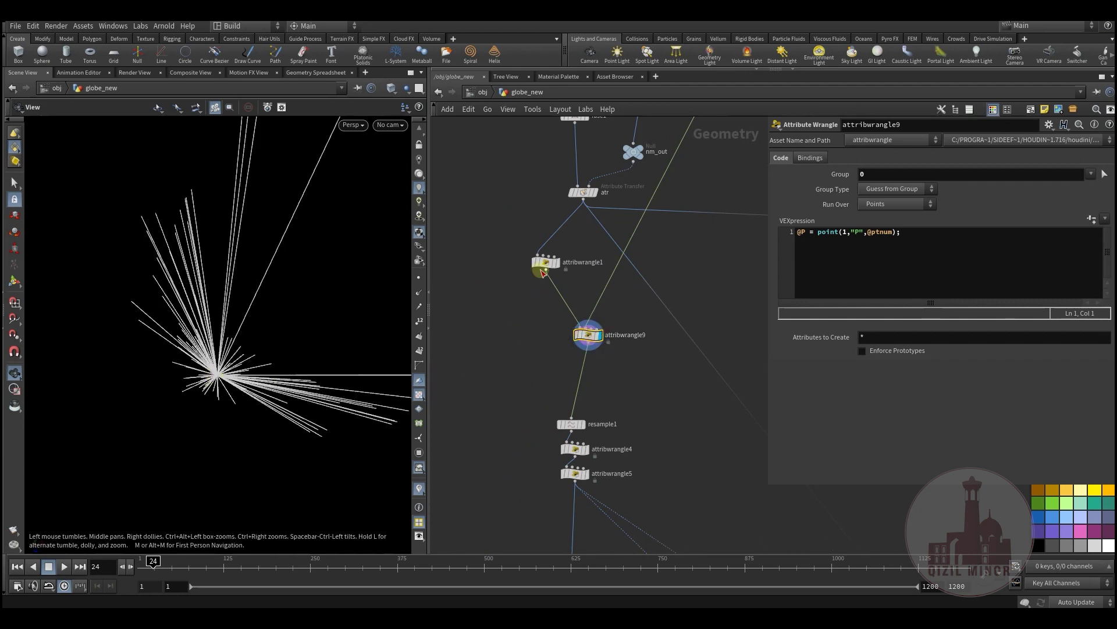
# Step: Compare attribwrangle1 against attribwrangle9 again, then display resample1's resampled lines
pyautogui.click(561, 246)
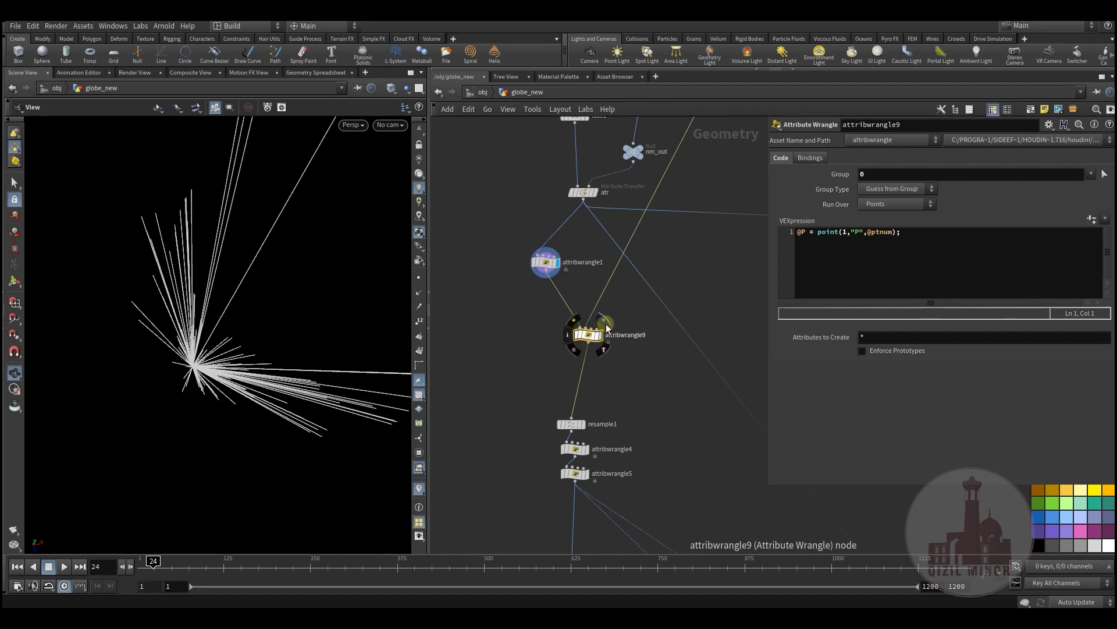
pyautogui.click(605, 325)
pyautogui.moveTo(250, 381); pyautogui.dragTo(276, 376)
pyautogui.moveTo(591, 401); pyautogui.dragTo(603, 235, button='middle')
pyautogui.scroll(3, 559, 314)
pyautogui.click(549, 351)
# Step: Check resample1's segments and display attribwrangle4's arcs projected onto the sphere
pyautogui.click(550, 350)
pyautogui.click(563, 313)
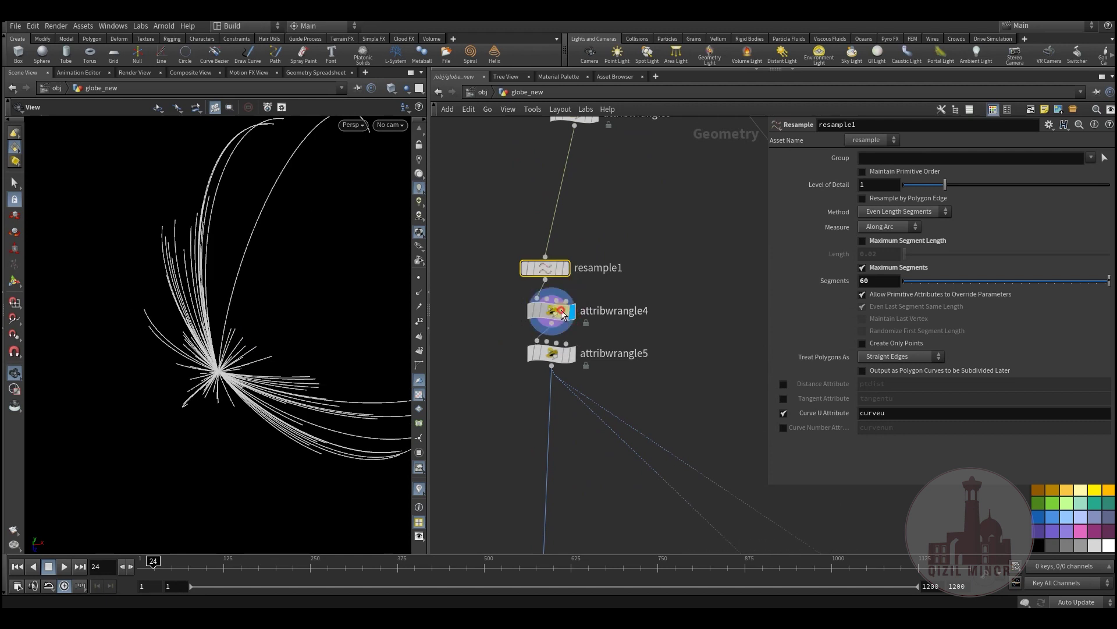
pyautogui.click(559, 312)
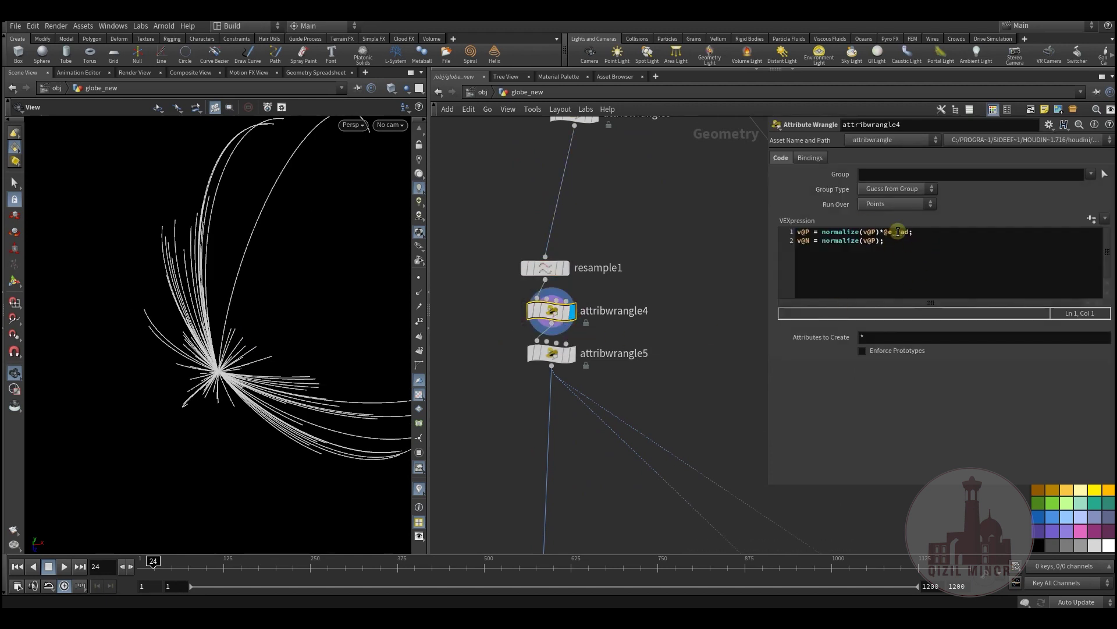
pyautogui.moveTo(293, 200); pyautogui.dragTo(186, 393)
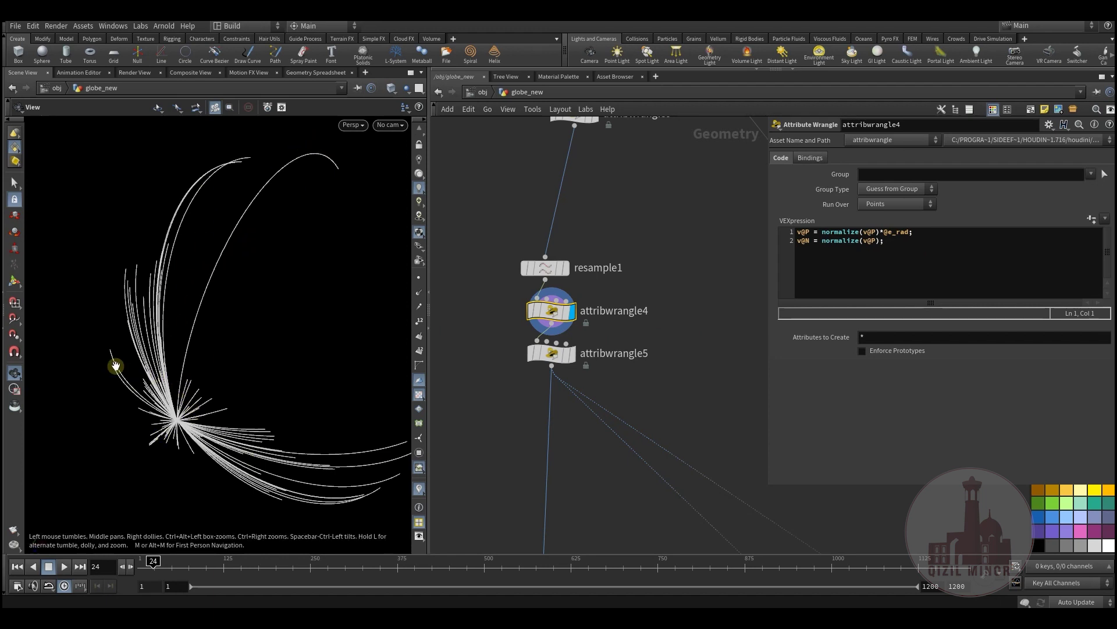
pyautogui.moveTo(252, 295); pyautogui.dragTo(247, 319)
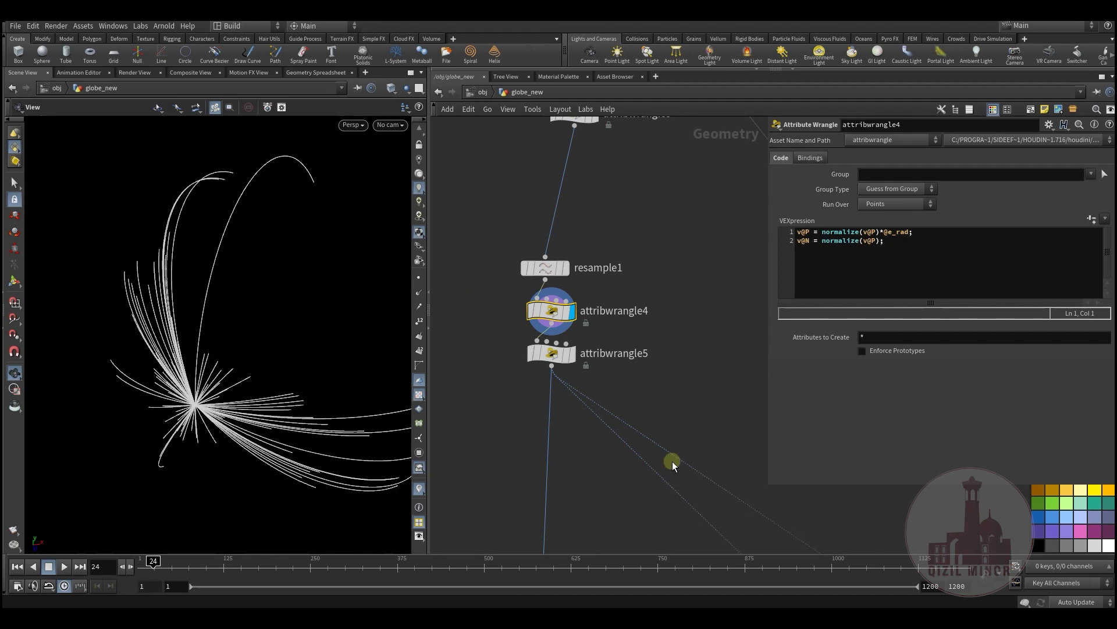
# Step: Display attribwrangle5's arcs lifted at Lift Scale 0.138, then move down the chain to point4
pyautogui.click(574, 358)
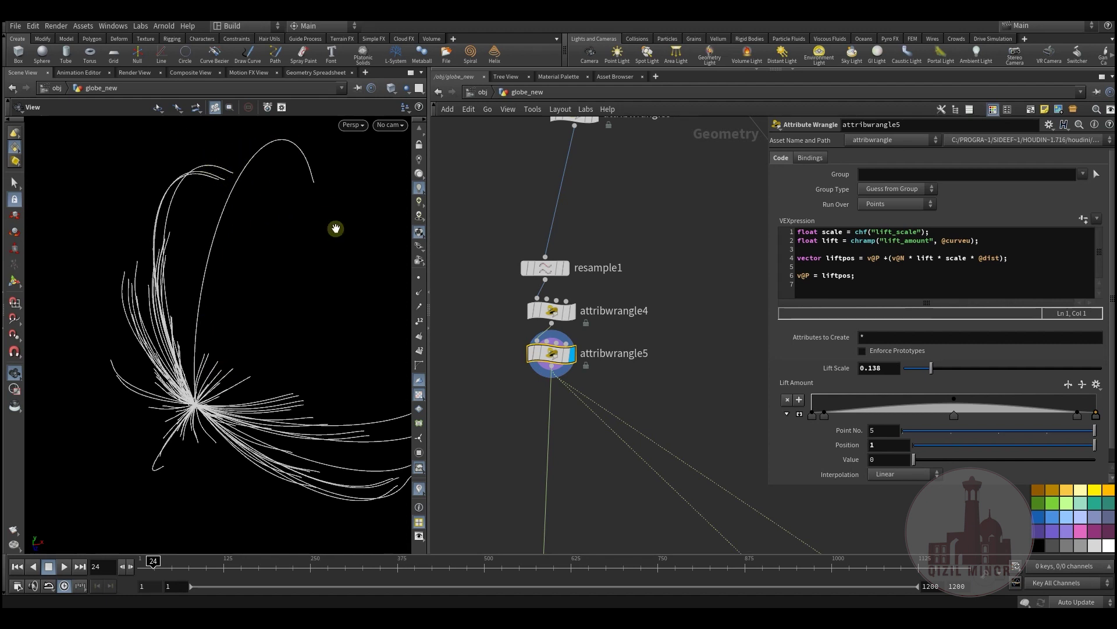
pyautogui.moveTo(659, 398); pyautogui.dragTo(645, 213, button='middle')
pyautogui.scroll(-3, 593, 344)
pyautogui.moveTo(594, 353); pyautogui.dragTo(535, 224, button='middle')
pyautogui.scroll(-3, 579, 322)
pyautogui.moveTo(579, 324); pyautogui.dragTo(528, 507, button='middle')
pyautogui.moveTo(528, 507); pyautogui.dragTo(616, 324)
pyautogui.scroll(4, 543, 305)
pyautogui.moveTo(531, 195); pyautogui.dragTo(548, 230, button='middle')
pyautogui.scroll(1, 524, 284)
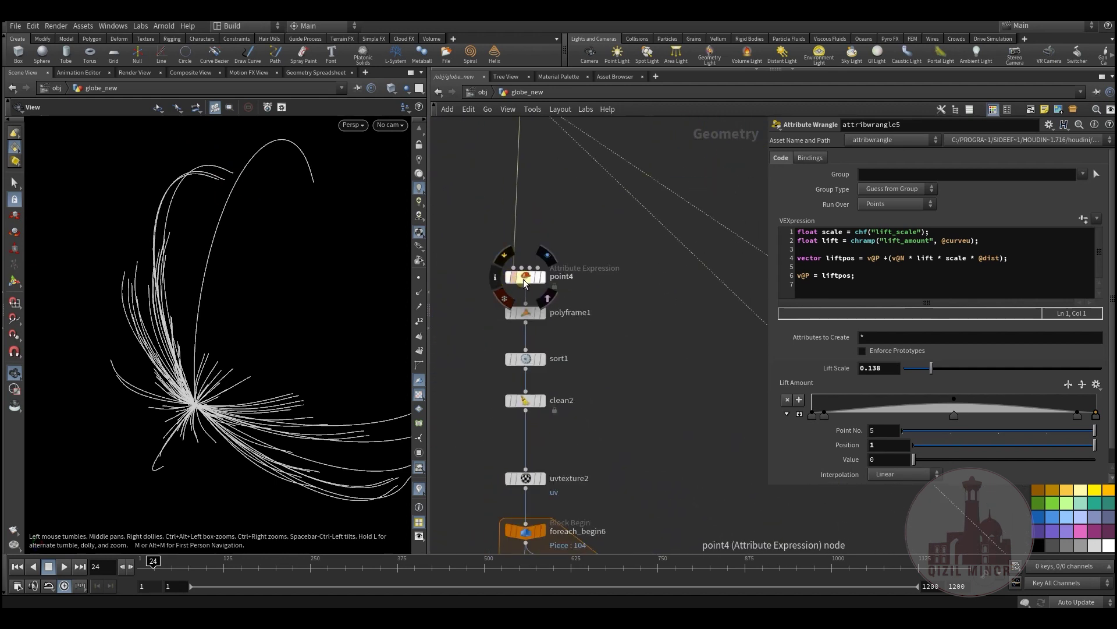
# Step: Review the settings of point4, polyframe1, sort1, clean2 and uvtexture2
pyautogui.click(526, 284)
pyautogui.moveTo(611, 330); pyautogui.dragTo(626, 192, button='middle')
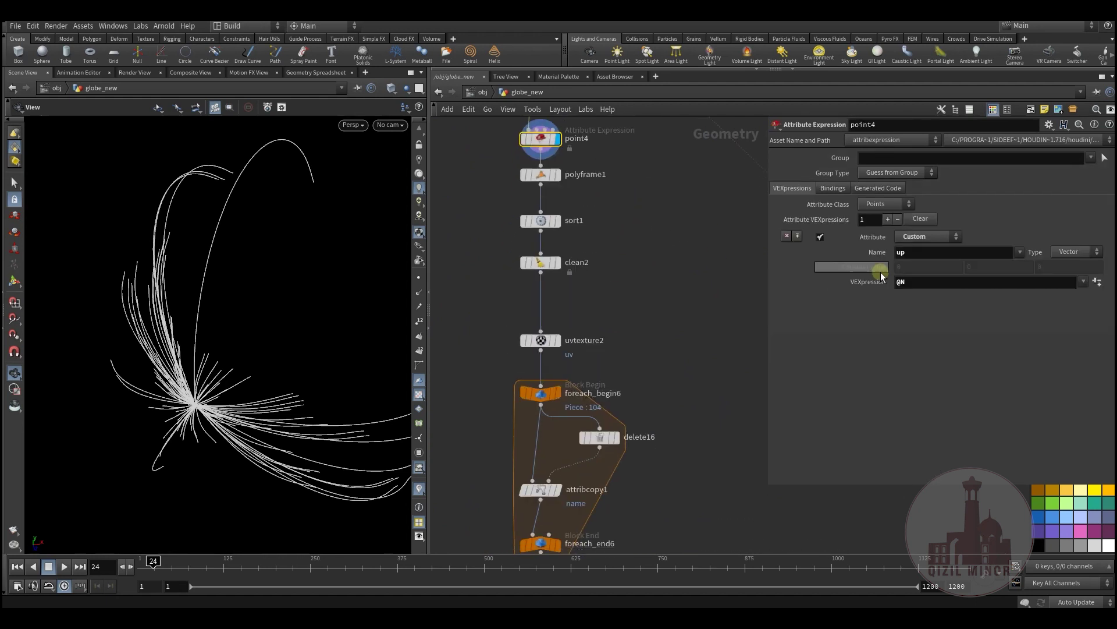
pyautogui.click(558, 175)
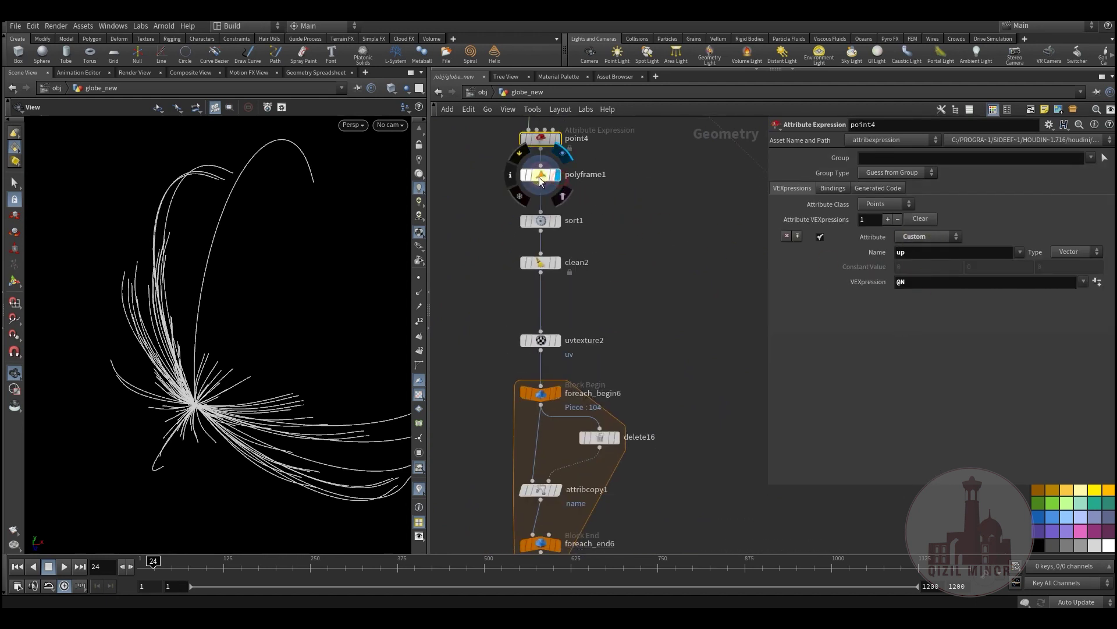
pyautogui.click(540, 178)
pyautogui.click(541, 222)
pyautogui.click(541, 263)
pyautogui.moveTo(602, 331)
pyautogui.mouseDown(button='middle')
pyautogui.moveTo(623, 153)
pyautogui.moveTo(613, 324)
pyautogui.mouseUp(button='middle')
pyautogui.click(543, 280)
# Step: Place uvtexture2 above foreach_begin6, then display foreach_begin6 and delete16's single point
pyautogui.moveTo(541, 329); pyautogui.dragTo(541, 294)
pyautogui.moveTo(493, 357); pyautogui.dragTo(501, 253, button='middle')
pyautogui.moveTo(557, 267); pyautogui.dragTo(547, 248)
pyautogui.click(580, 234)
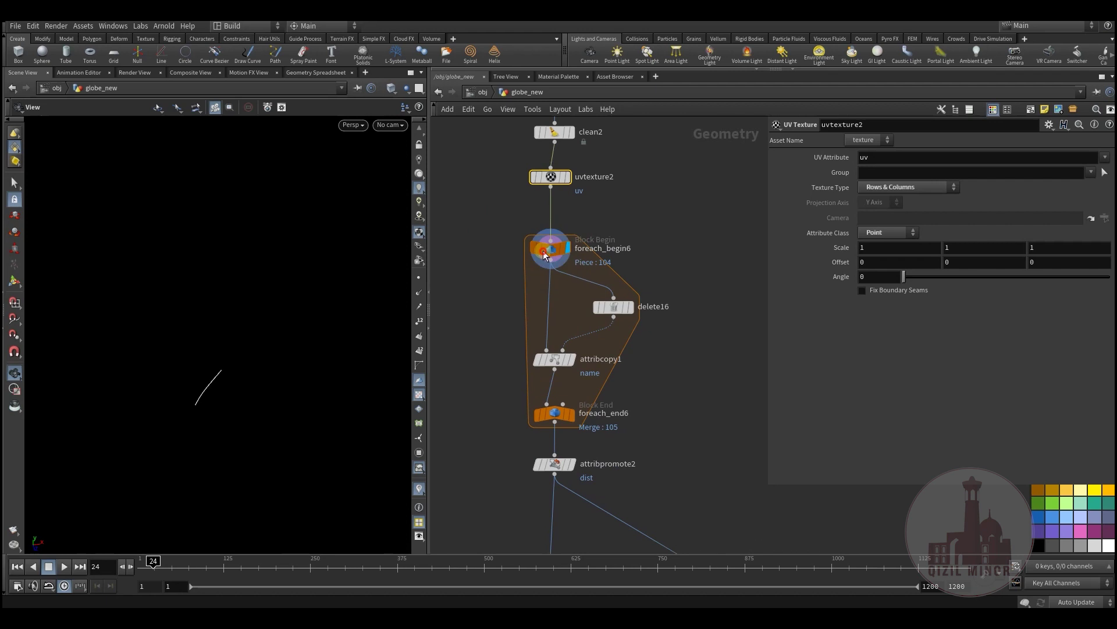
pyautogui.click(636, 291)
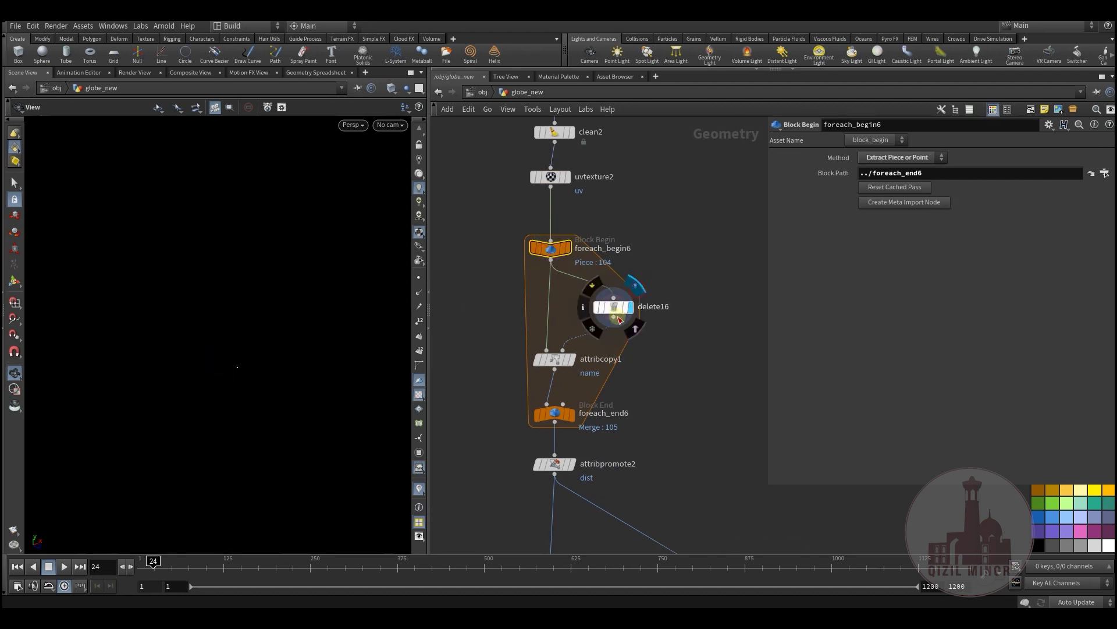
pyautogui.moveTo(614, 307); pyautogui.dragTo(616, 304)
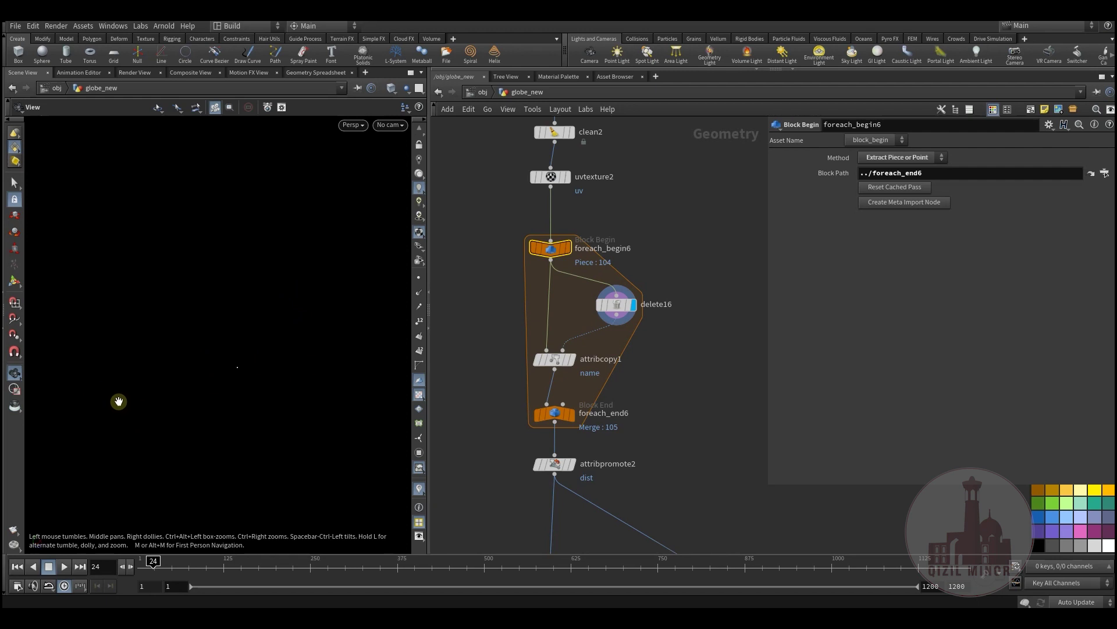
# Step: Review delete16's curveu filter and attribcopy1's name copy, then display foreach_end6's merged curves
pyautogui.click(616, 304)
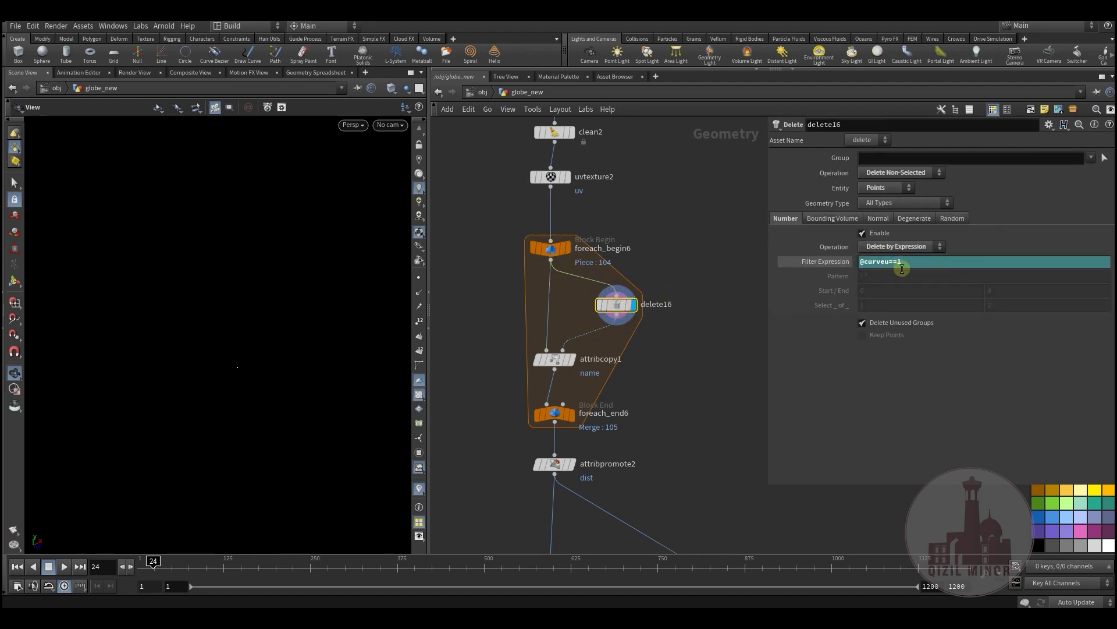
pyautogui.click(572, 360)
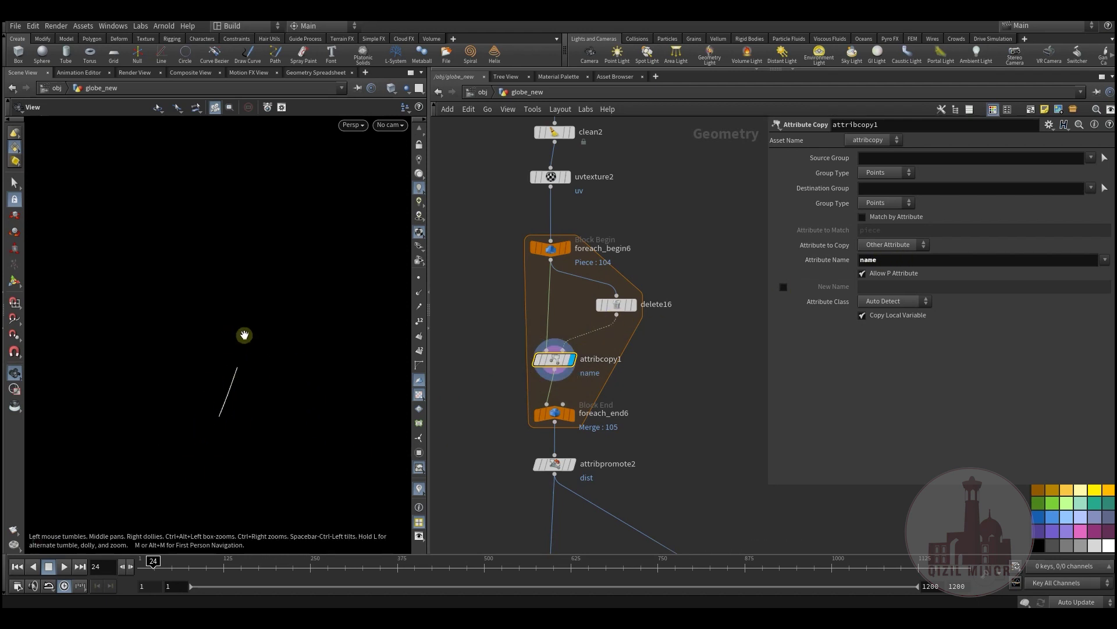
pyautogui.click(571, 415)
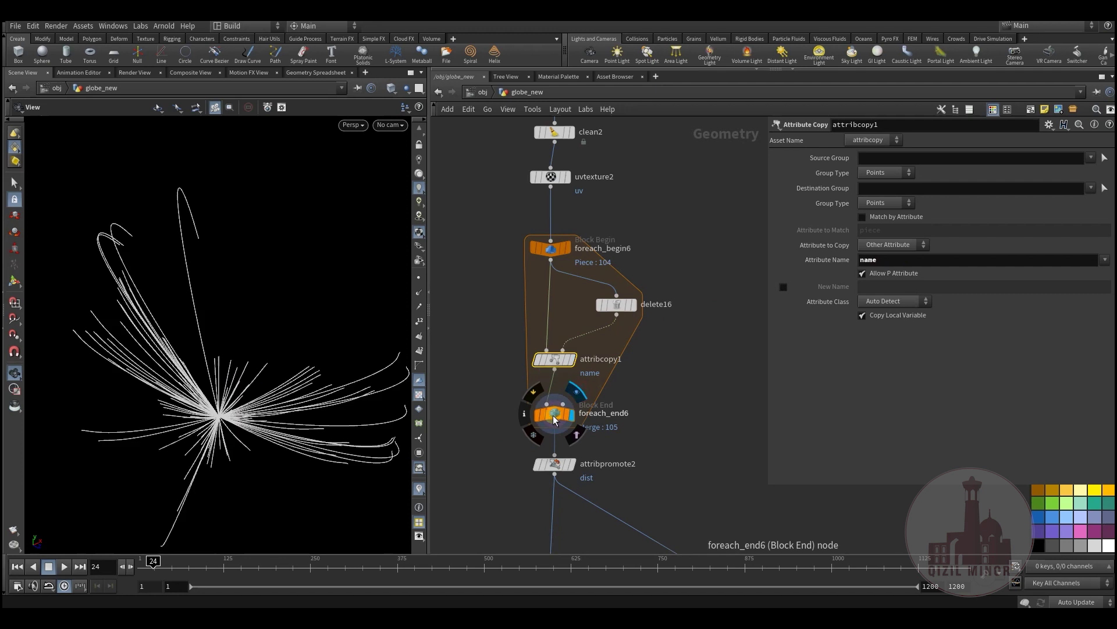
pyautogui.moveTo(635, 419); pyautogui.dragTo(602, 297, button='middle')
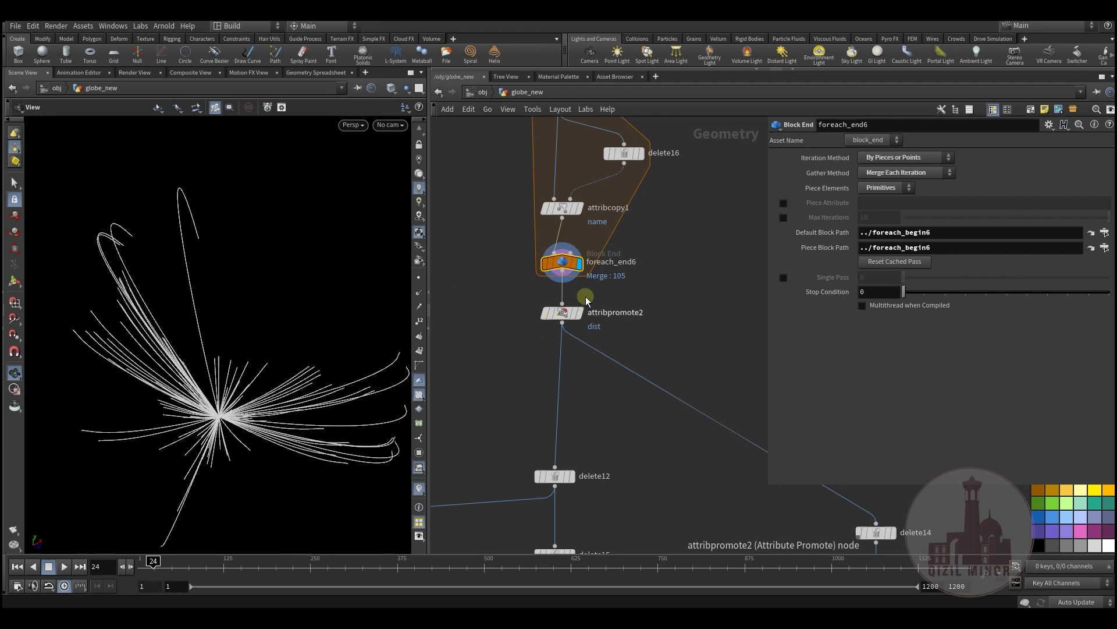
# Step: Display attribpromote2, which promotes point attribute dist to a primitive average
pyautogui.click(577, 313)
pyautogui.click(570, 316)
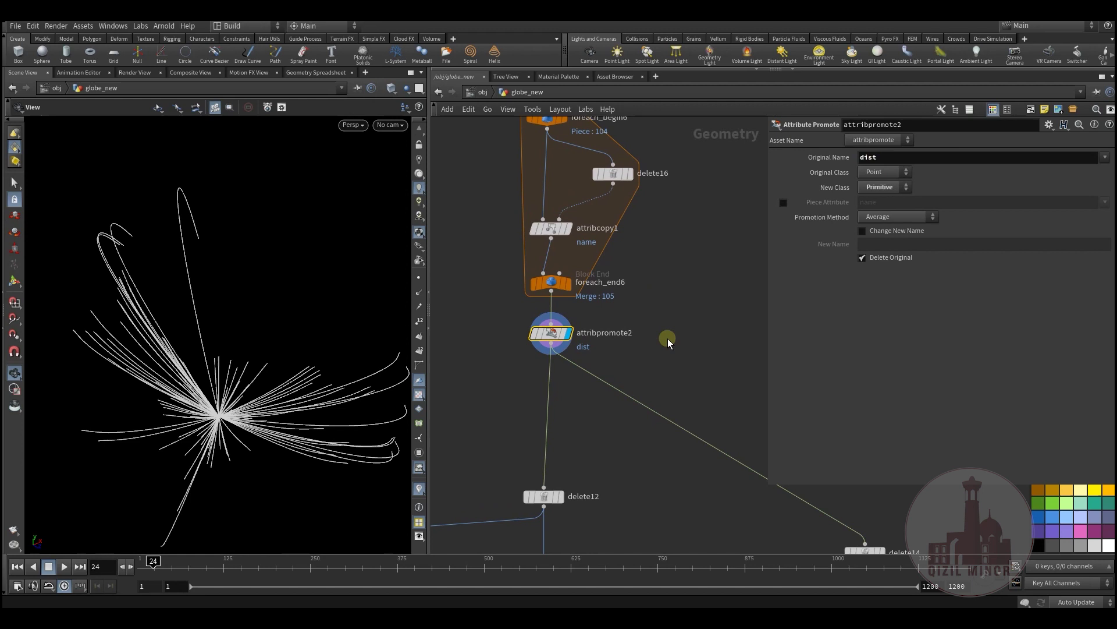
pyautogui.scroll(-4, 668, 342)
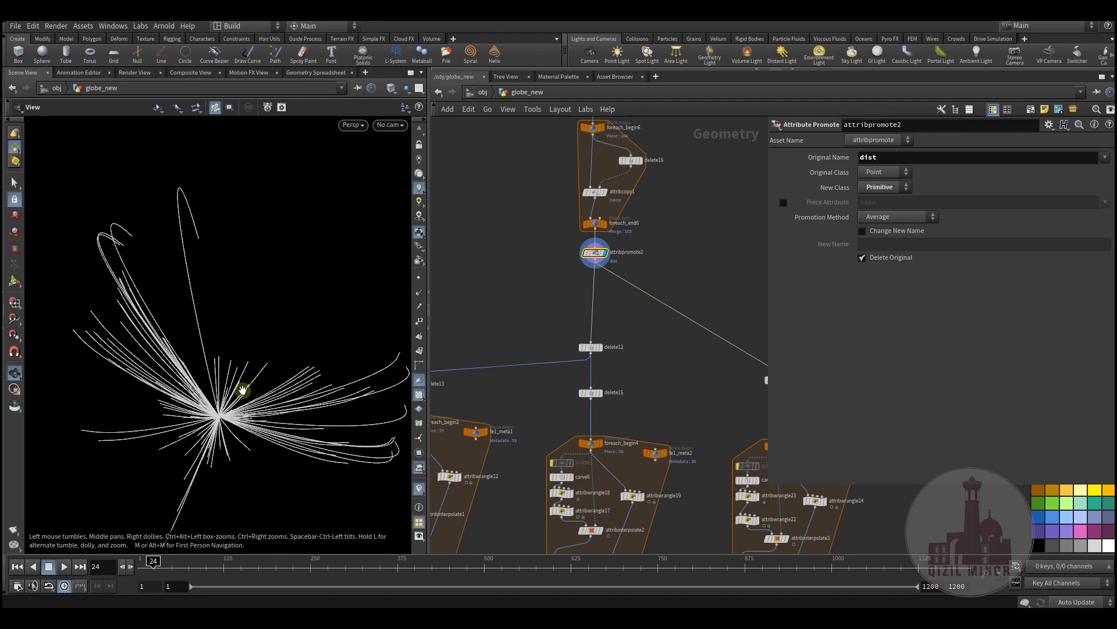
pyautogui.moveTo(606, 362); pyautogui.dragTo(543, 374, button='middle')
pyautogui.moveTo(628, 381); pyautogui.dragTo(634, 405, button='middle')
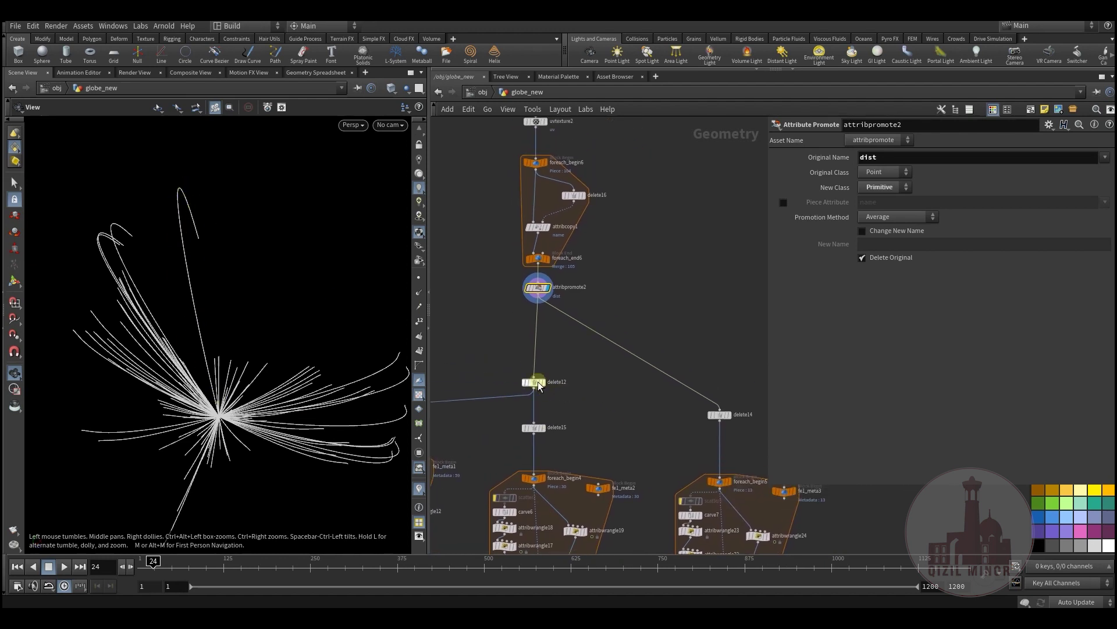
# Step: Display delete14's arc curves and orbit the viewport to inspect them
pyautogui.click(547, 395)
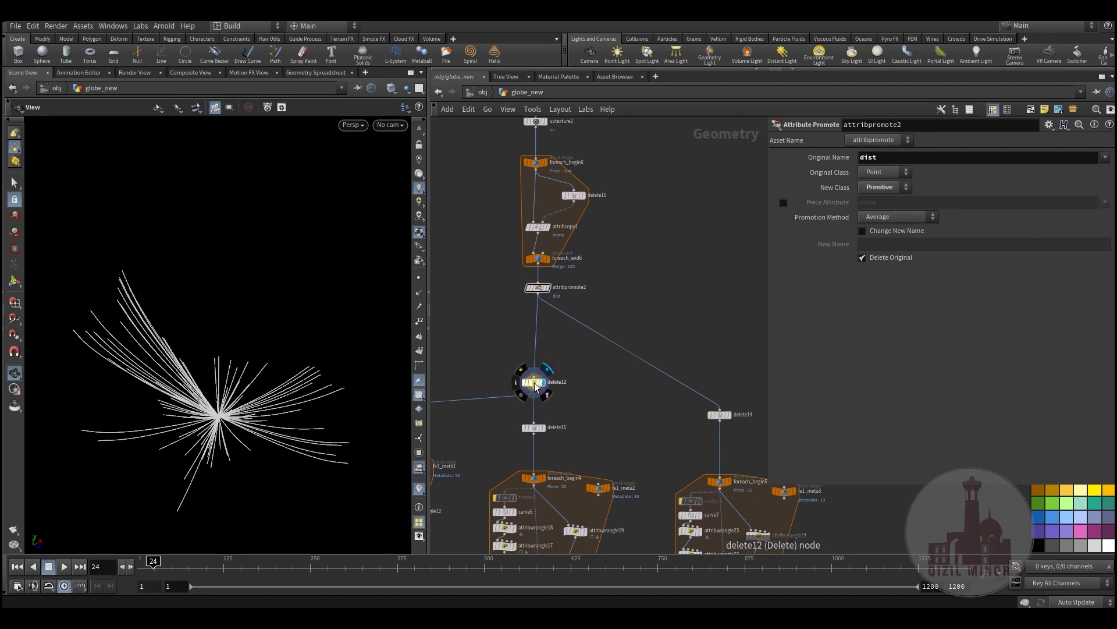
pyautogui.moveTo(573, 396); pyautogui.dragTo(514, 379, button='middle')
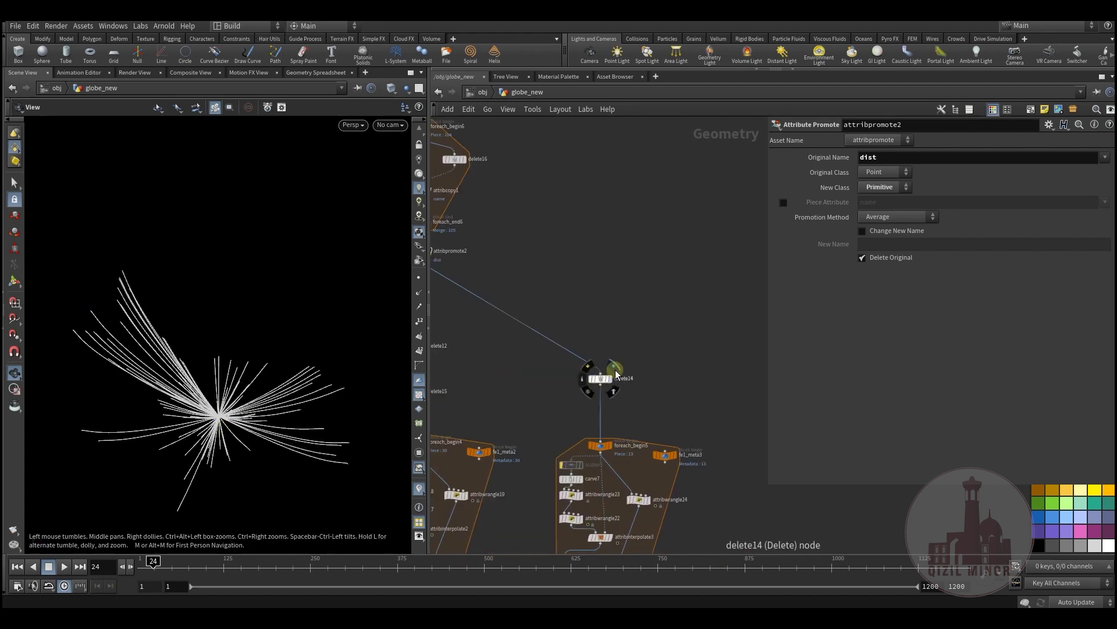
pyautogui.click(611, 387)
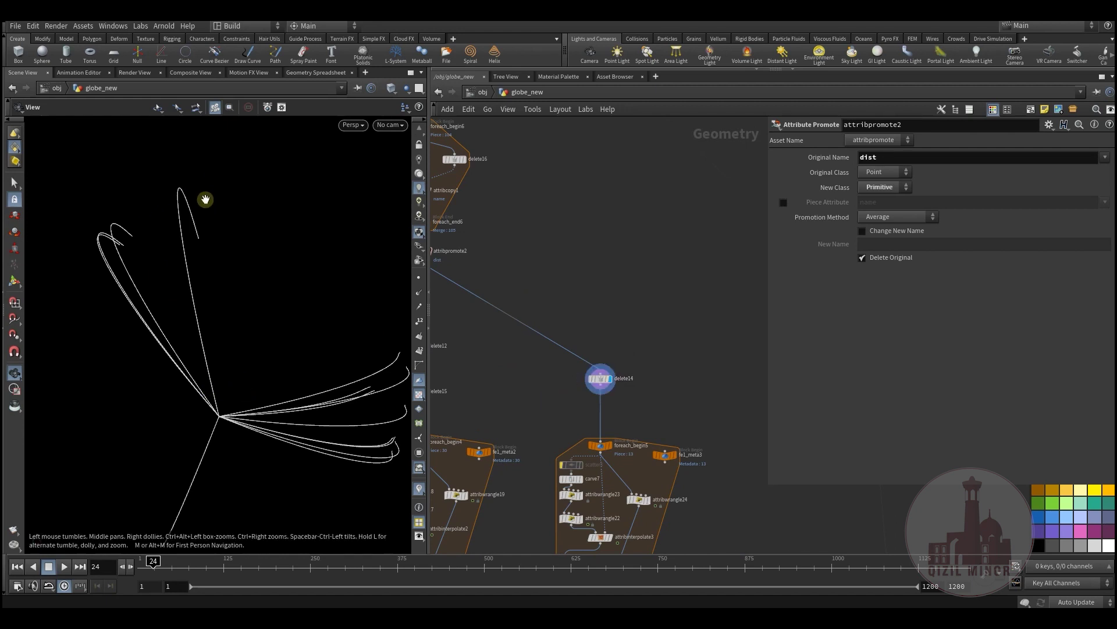
pyautogui.moveTo(198, 232); pyautogui.dragTo(176, 310)
# Step: Show delete13's and then delete15's arcs, then move the network to foreach_begin4
pyautogui.moveTo(525, 372); pyautogui.dragTo(640, 358, button='middle')
pyautogui.moveTo(551, 352); pyautogui.dragTo(599, 358, button='middle')
pyautogui.moveTo(522, 377)
pyautogui.mouseDown(button='middle')
pyautogui.moveTo(642, 364)
pyautogui.moveTo(551, 364)
pyautogui.mouseUp(button='middle')
pyautogui.click(528, 351)
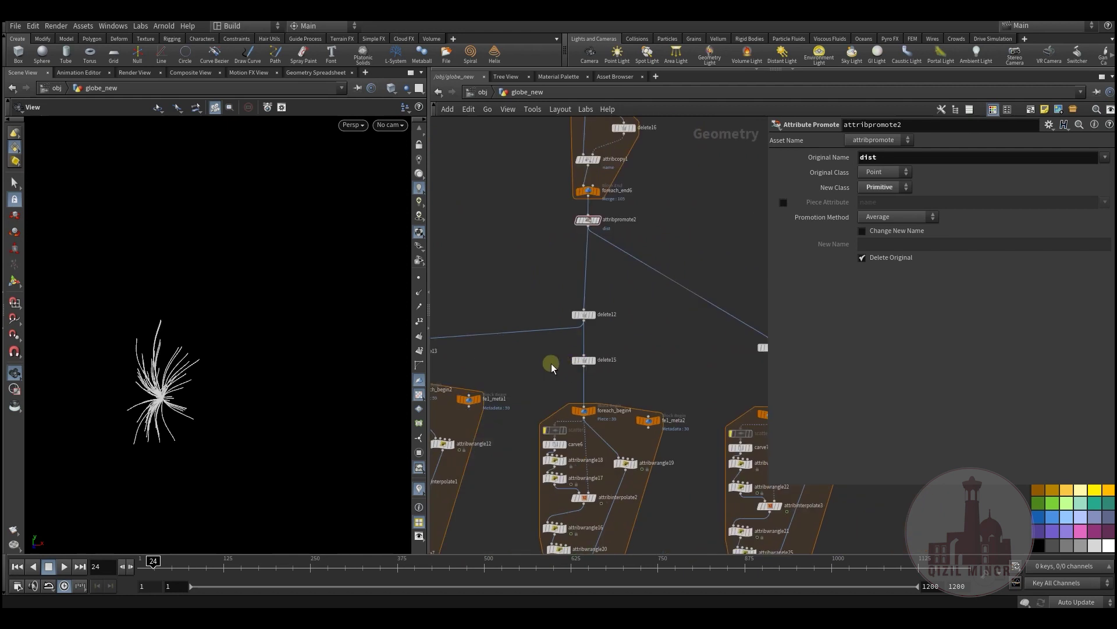
pyautogui.click(596, 355)
pyautogui.moveTo(631, 392); pyautogui.dragTo(496, 225, button='middle')
pyautogui.scroll(4, 540, 284)
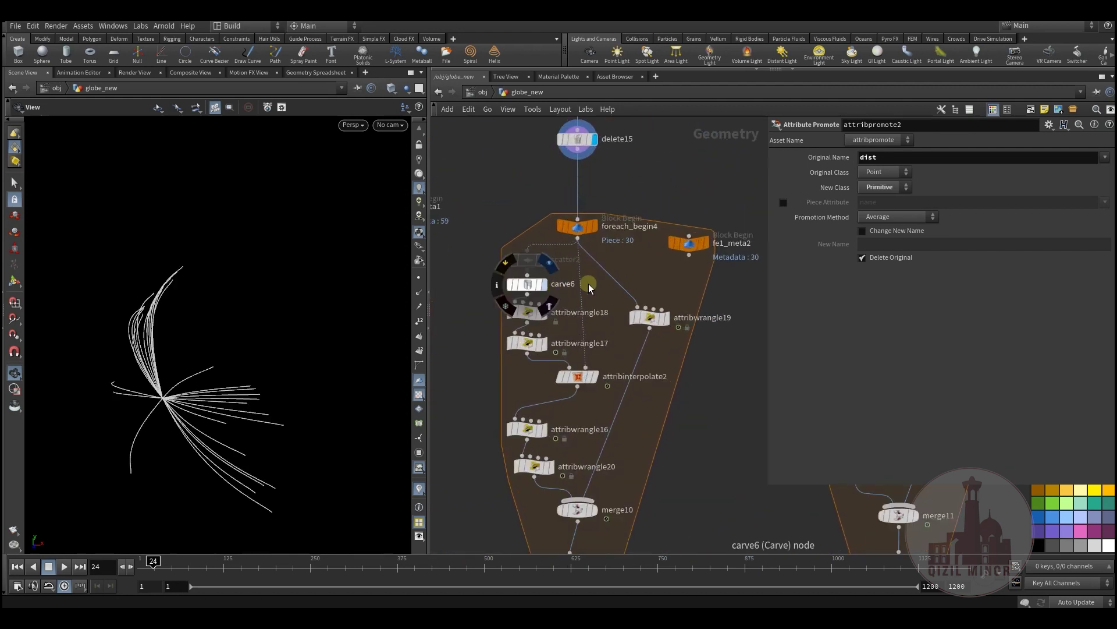
# Step: Preview foreach_begin4, attribwrangle17 and carve6 at frame 122, and read attribwrangle18's VEX code
pyautogui.click(597, 226)
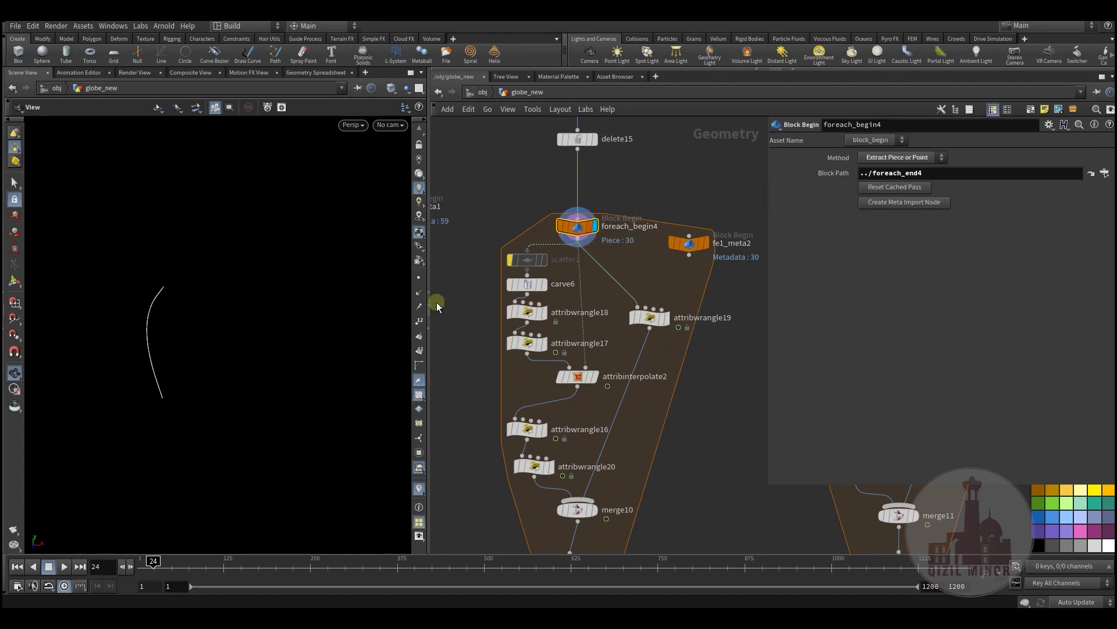
pyautogui.click(542, 344)
pyautogui.click(222, 564)
pyautogui.click(543, 284)
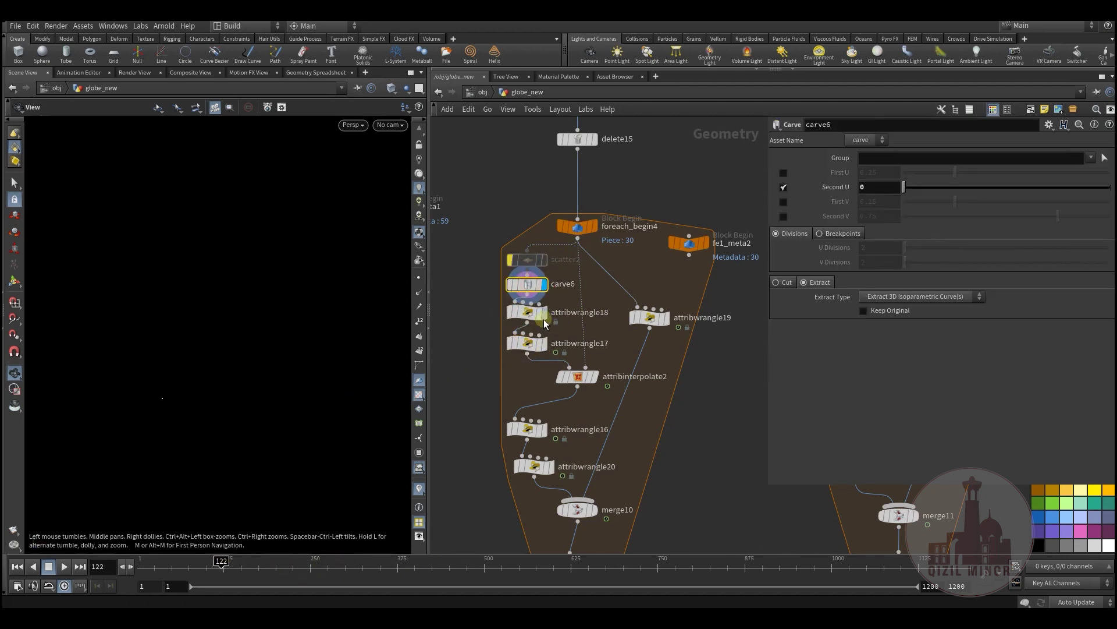
pyautogui.click(543, 313)
pyautogui.click(890, 241)
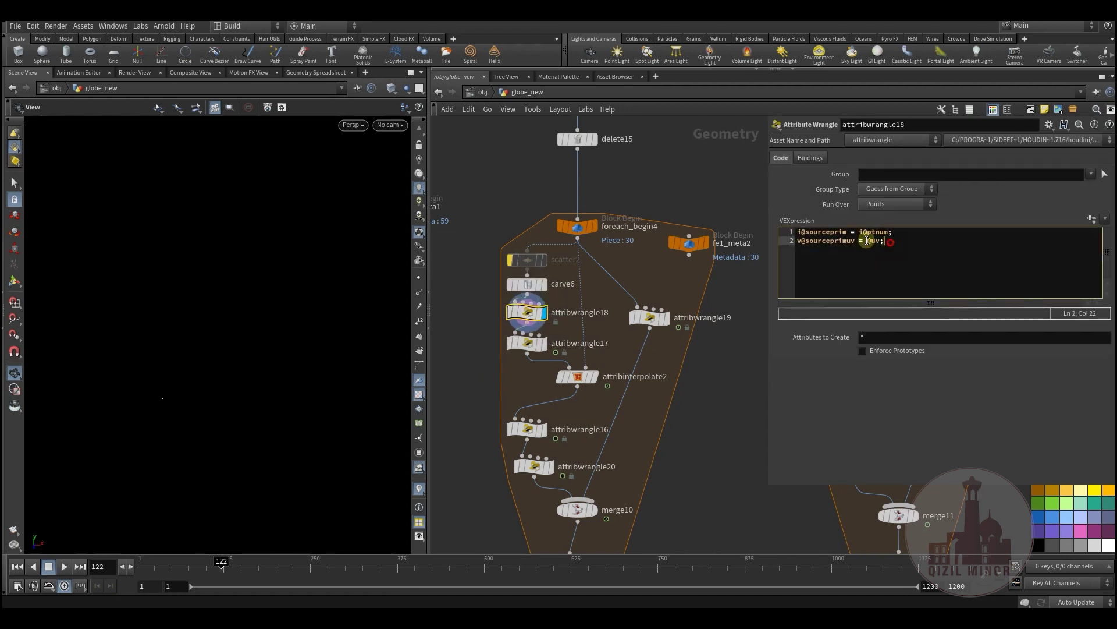
pyautogui.keyDown('shift'); pyautogui.click(782, 228); pyautogui.keyUp('shift')
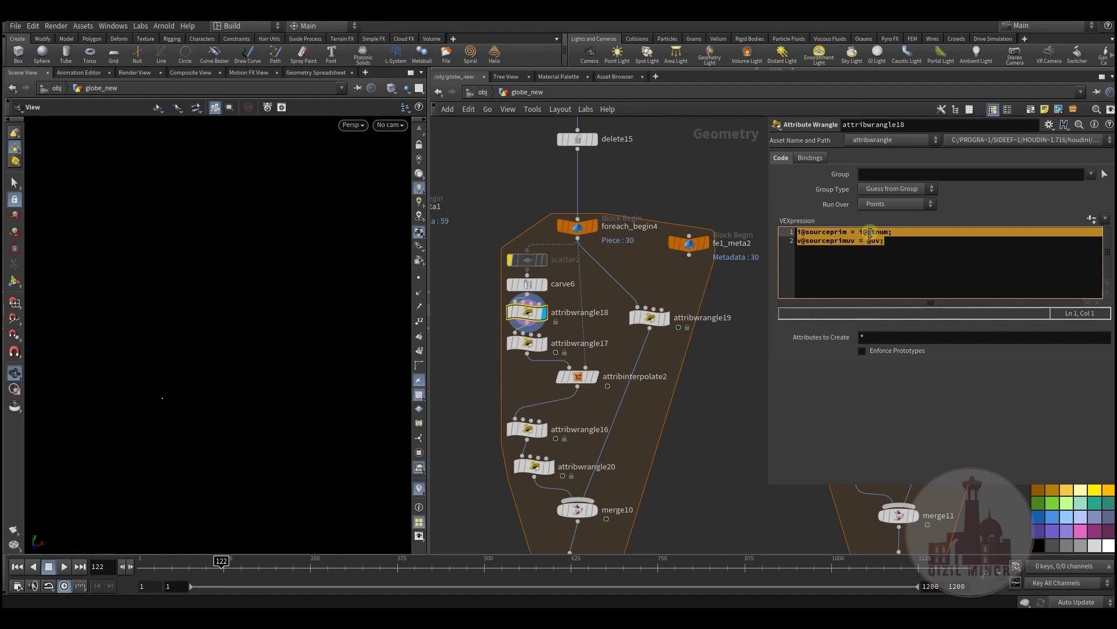
# Step: Review attribinterpolate2's settings and attribwrangle17's speed code, advancing to about frame 730
pyautogui.click(589, 377)
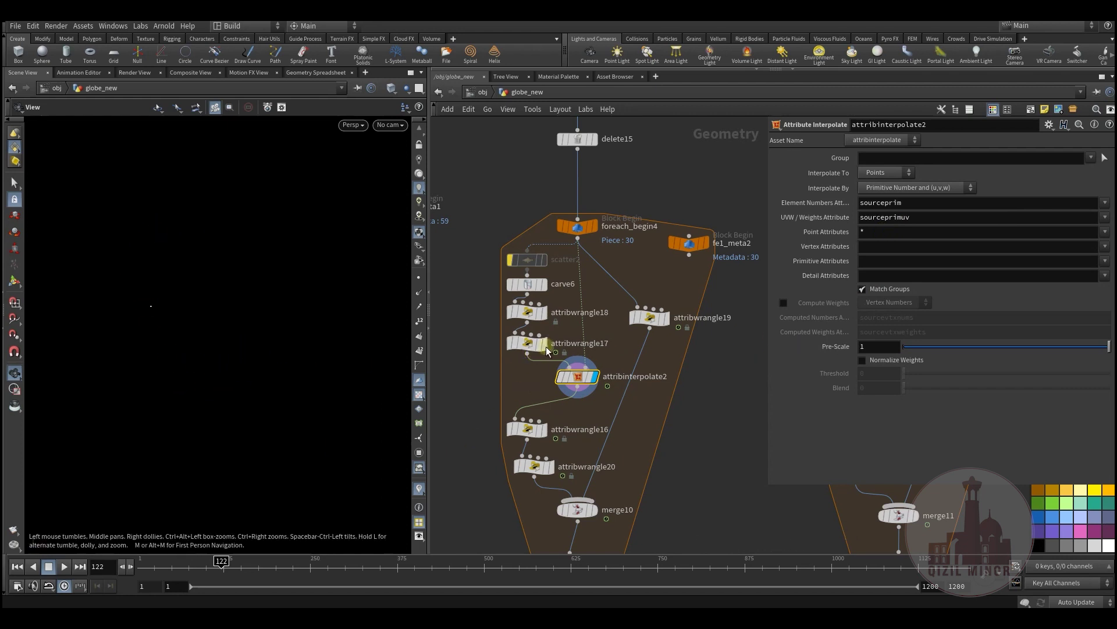
pyautogui.click(527, 344)
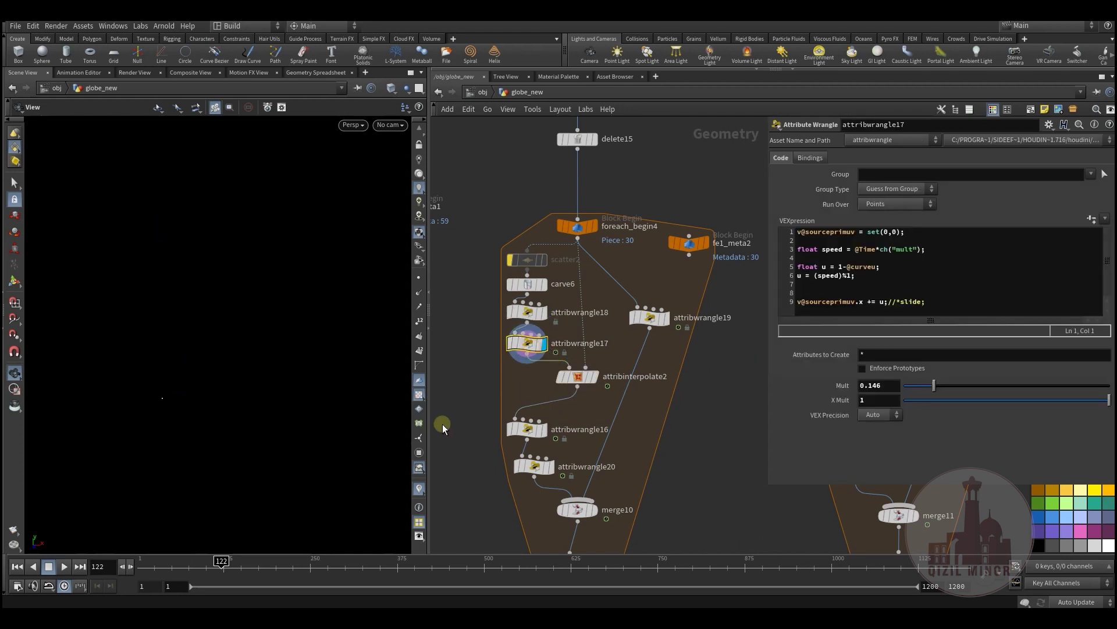
pyautogui.click(576, 377)
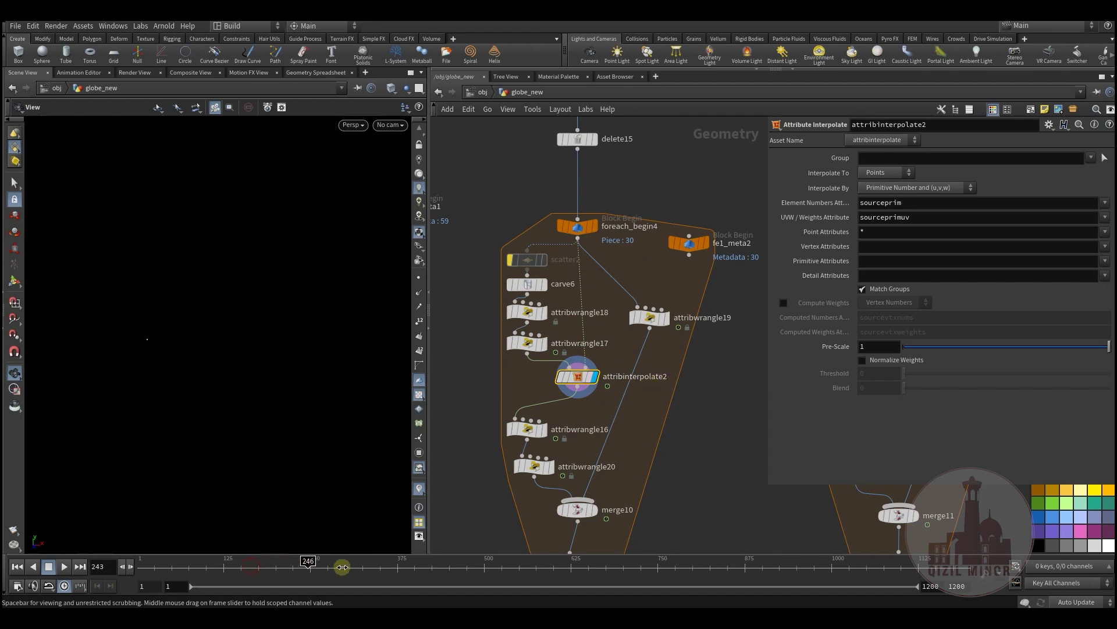
pyautogui.moveTo(445, 577); pyautogui.dragTo(686, 604)
# Step: Display attribwrangle19's animated arc with its colour ramp, scrubbing frames 167 to 676
pyautogui.click(672, 299)
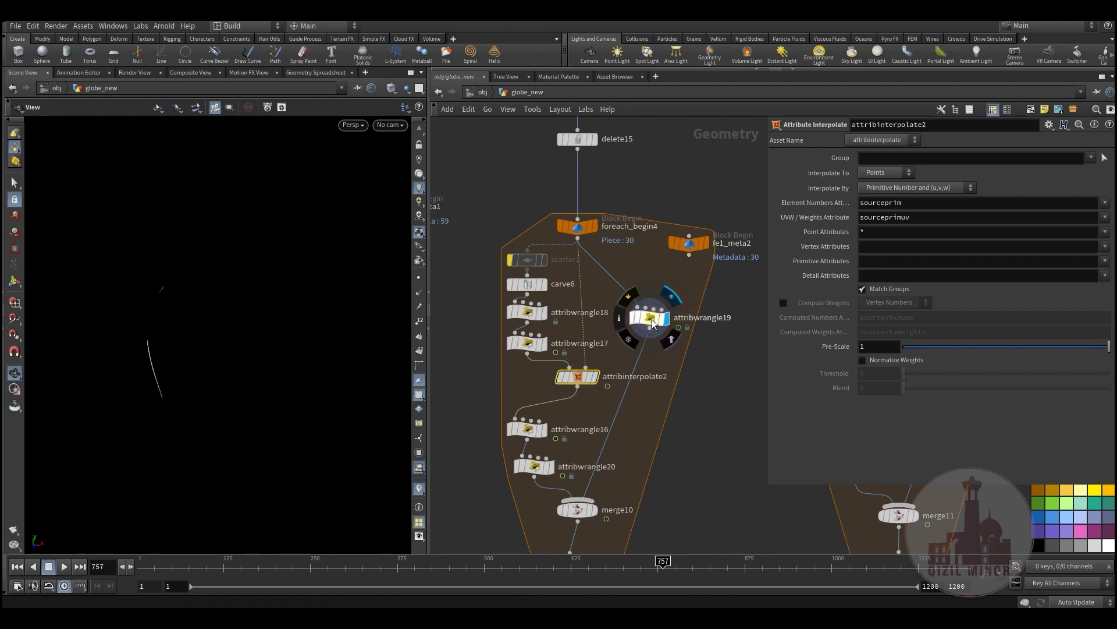
pyautogui.click(651, 317)
pyautogui.moveTo(228, 566); pyautogui.dragTo(511, 605)
pyautogui.moveTo(599, 605); pyautogui.dragTo(607, 600)
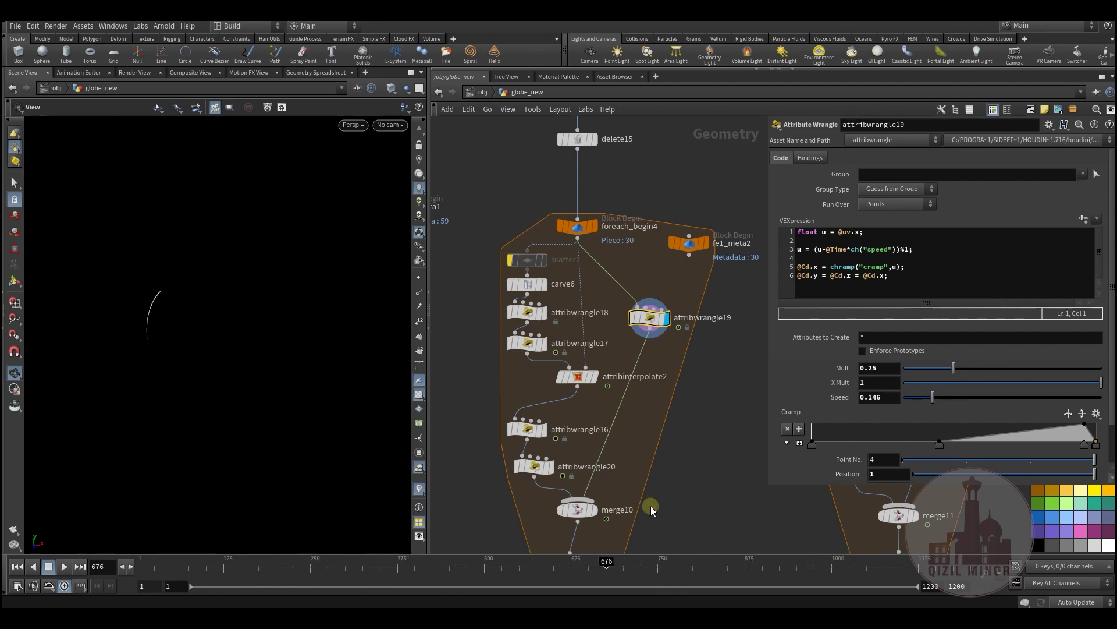
pyautogui.moveTo(691, 471); pyautogui.dragTo(686, 438, button='middle')
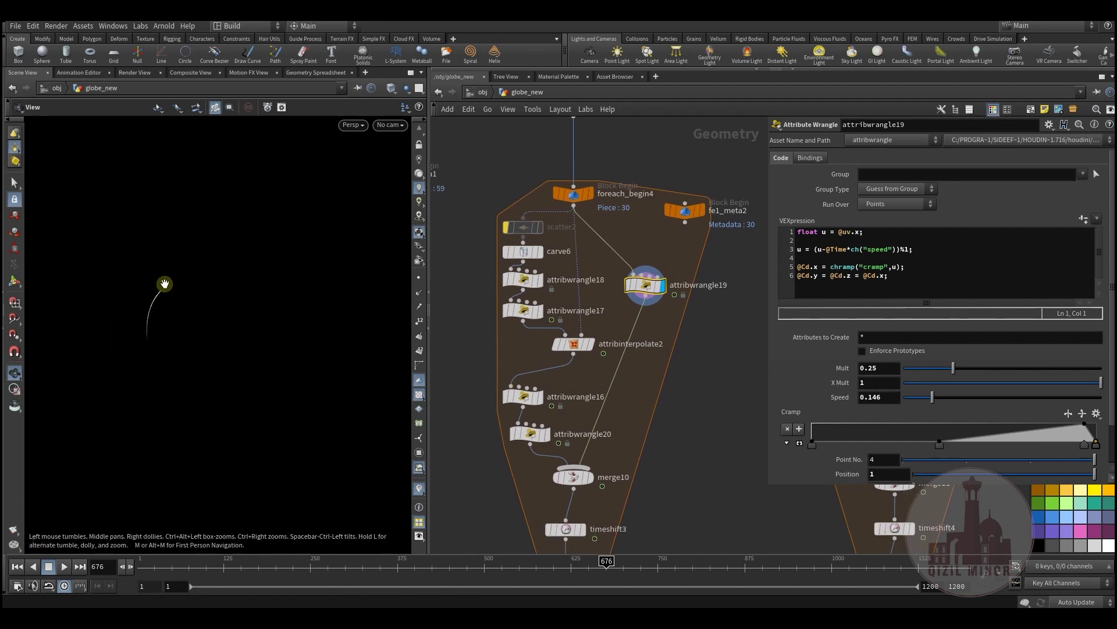
pyautogui.click(589, 345)
pyautogui.click(573, 346)
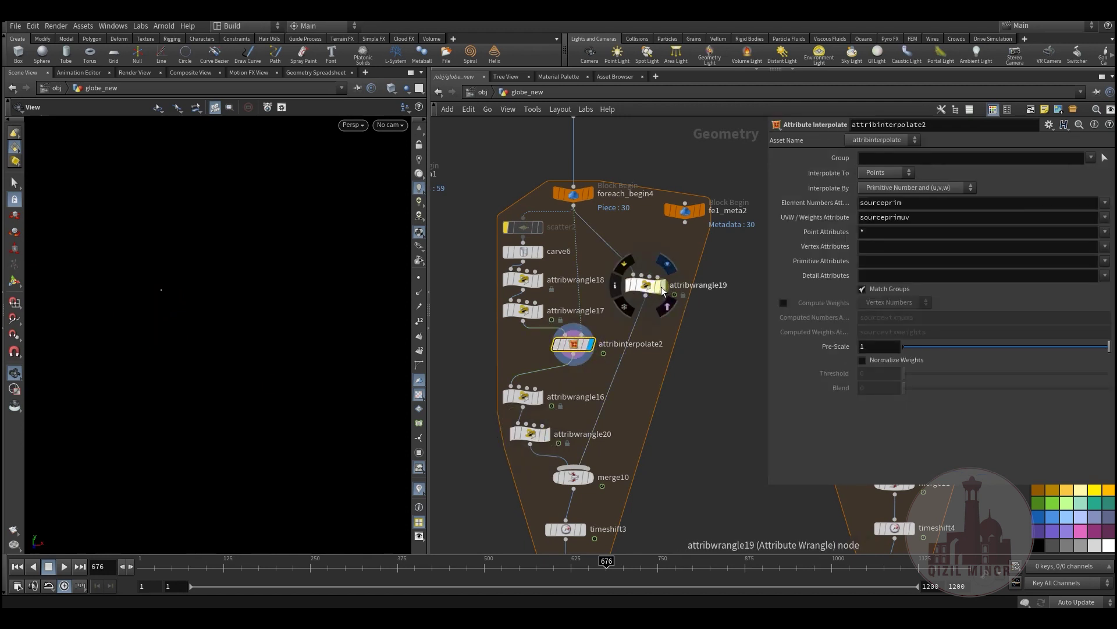
pyautogui.click(550, 436)
pyautogui.click(585, 403)
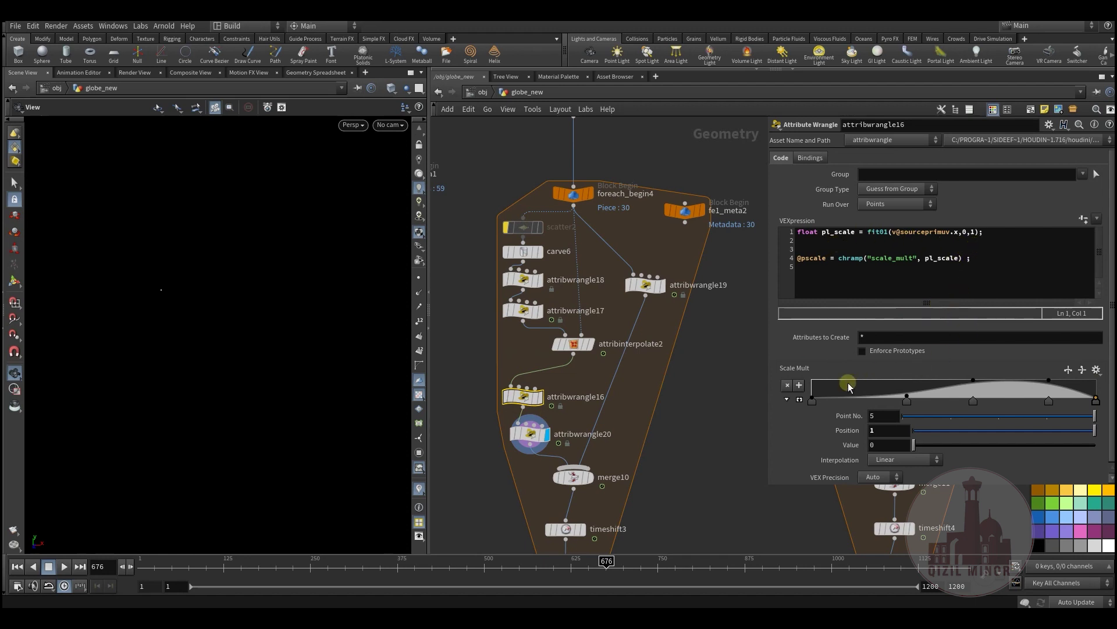
pyautogui.click(539, 397)
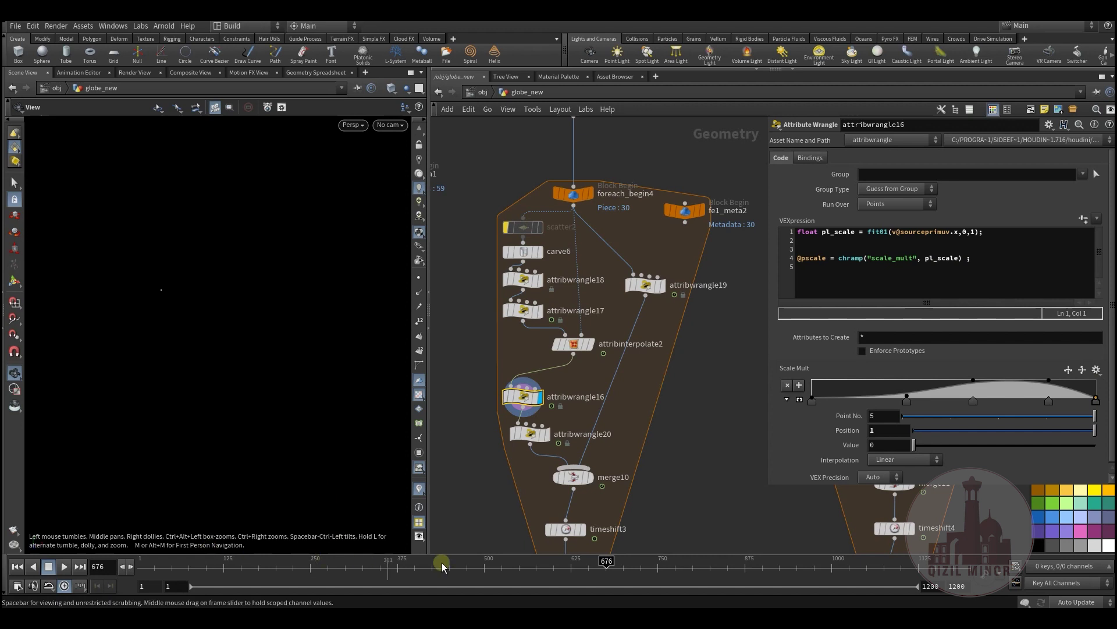
pyautogui.moveTo(262, 605)
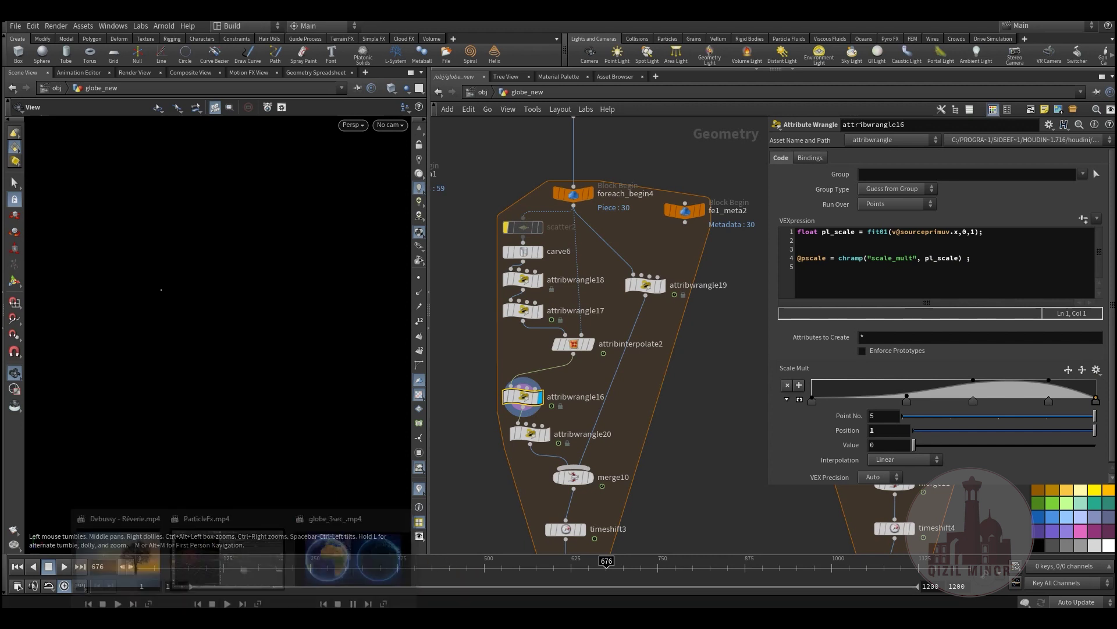
pyautogui.click(354, 553)
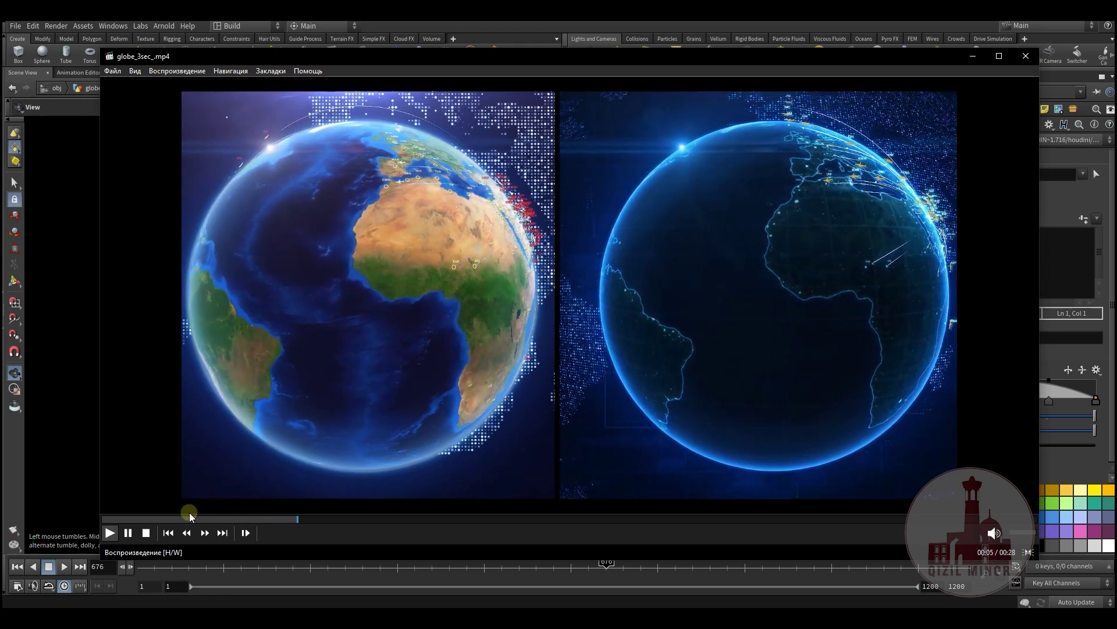
pyautogui.click(173, 518)
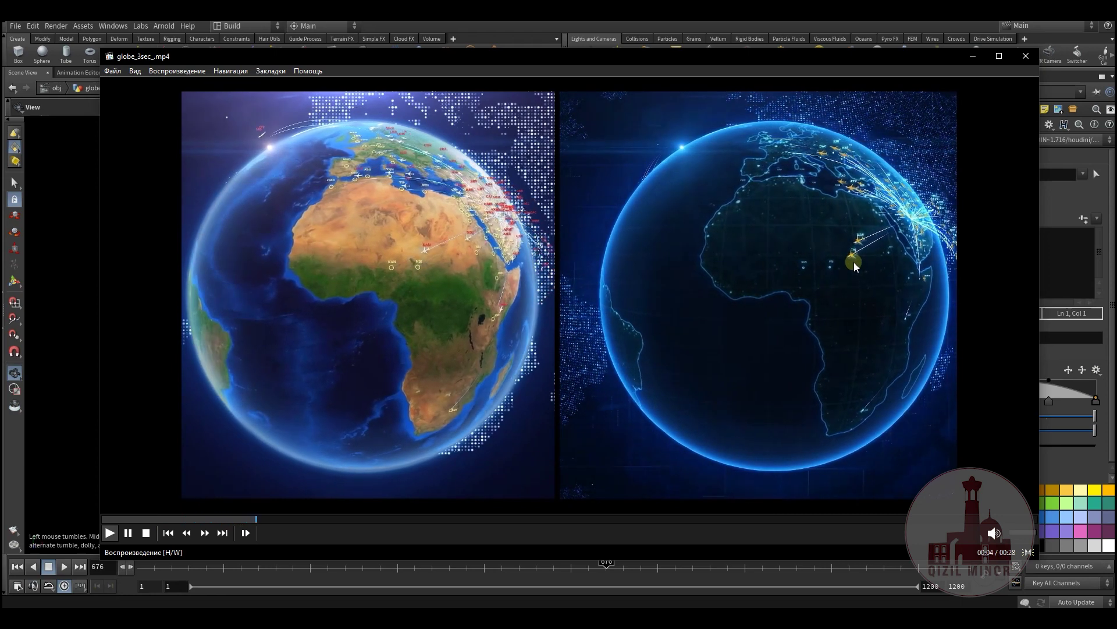
pyautogui.click(170, 519)
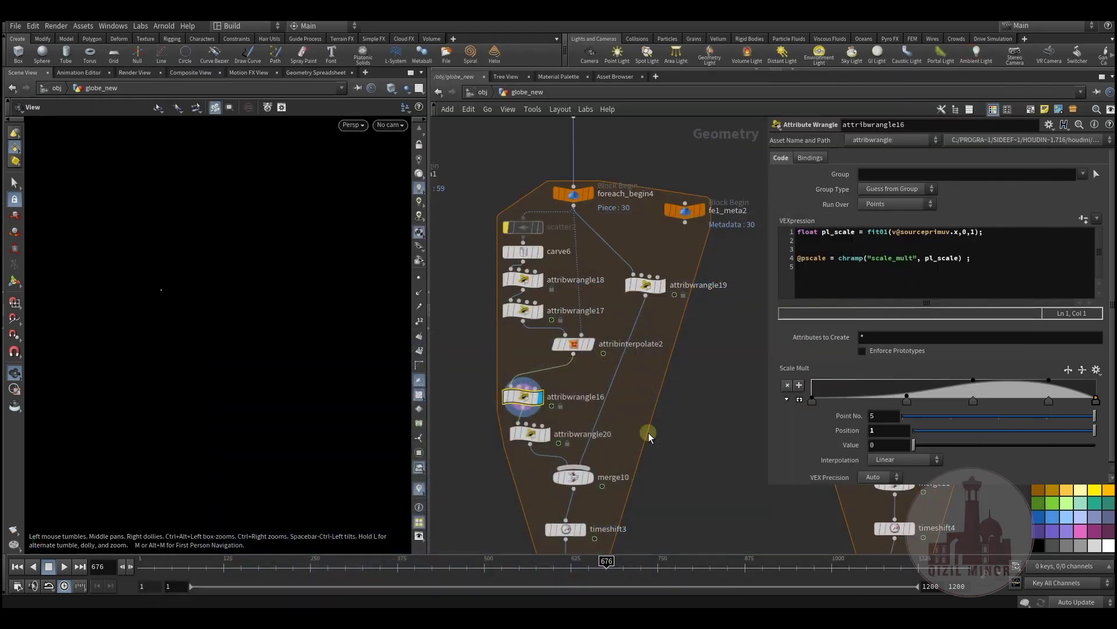
pyautogui.scroll(3, 680, 303)
pyautogui.click(533, 311)
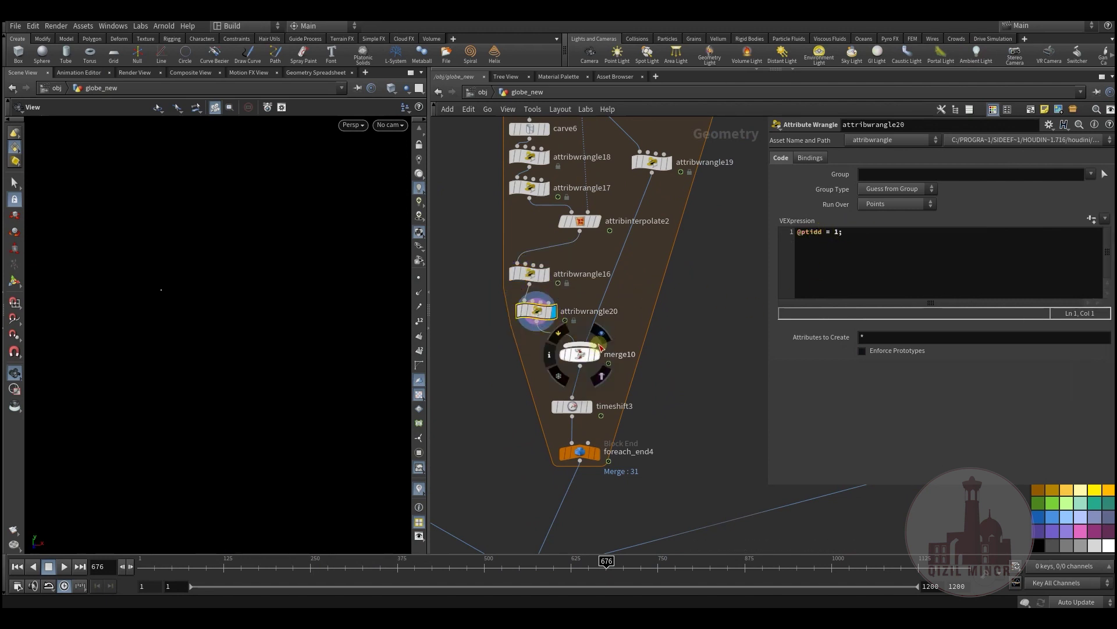
# Step: Check merge10's inputs and scrub the timeline through frames 278, 463 and 882
pyautogui.click(580, 353)
pyautogui.click(225, 564)
pyautogui.moveTo(243, 564); pyautogui.dragTo(332, 561)
pyautogui.press('Left')
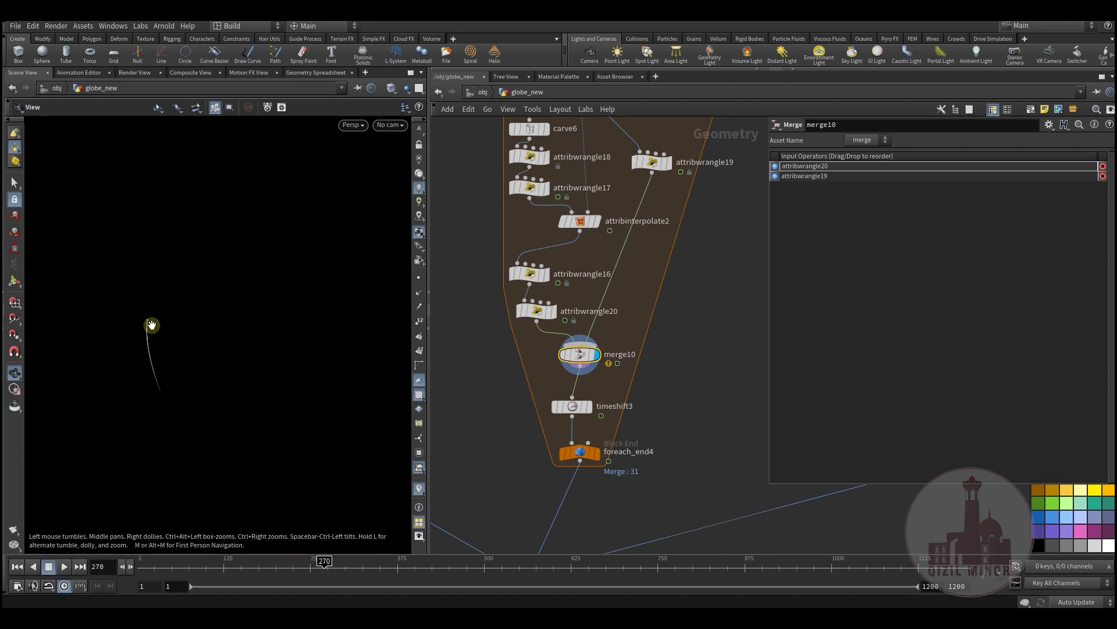
pyautogui.moveTo(176, 564); pyautogui.dragTo(589, 564)
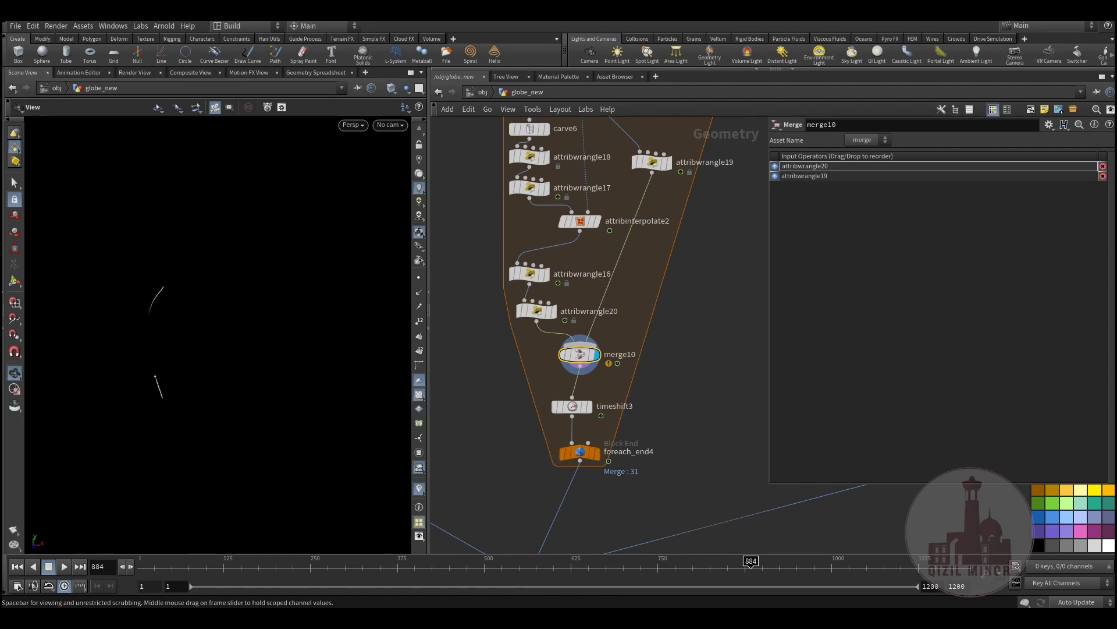
pyautogui.moveTo(750, 564); pyautogui.dragTo(749, 564)
# Step: Display foreach_end4's curves, review timeshift3's frame offset expression, and replay to frame 338
pyautogui.moveTo(614, 456); pyautogui.dragTo(601, 391, button='middle')
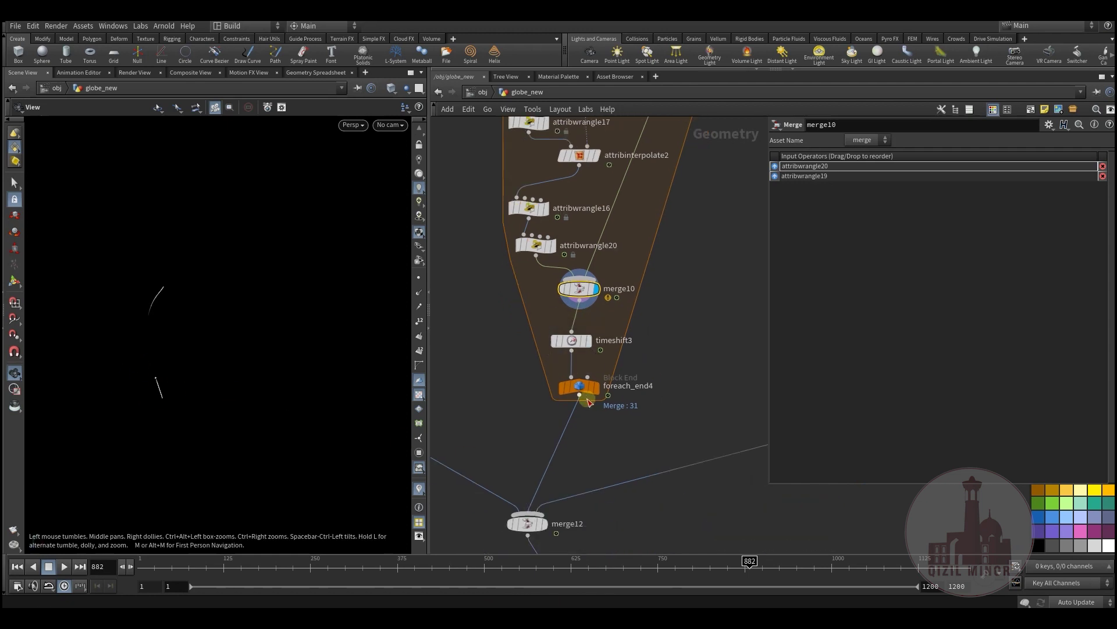
pyautogui.click(599, 387)
pyautogui.click(574, 388)
pyautogui.click(571, 340)
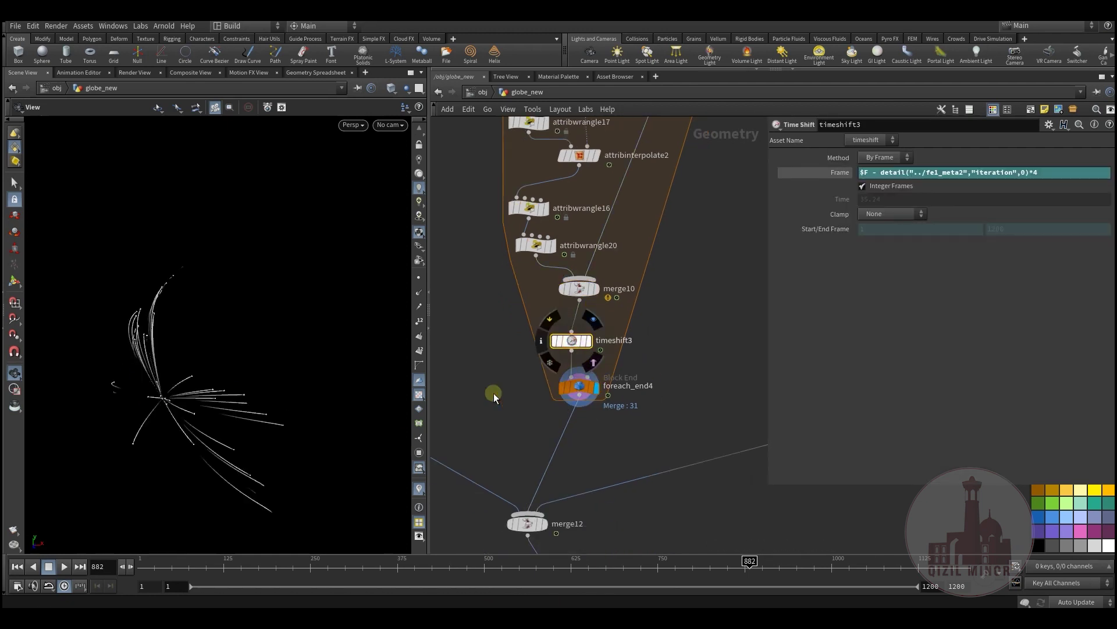
pyautogui.moveTo(180, 564)
pyautogui.mouseDown()
pyautogui.moveTo(397, 592)
pyautogui.moveTo(530, 593)
pyautogui.moveTo(595, 457)
pyautogui.mouseUp()
# Step: Display merge12's combined arcs at frame 745 and zoom out over all three flight loops
pyautogui.moveTo(558, 520); pyautogui.dragTo(581, 432, button='middle')
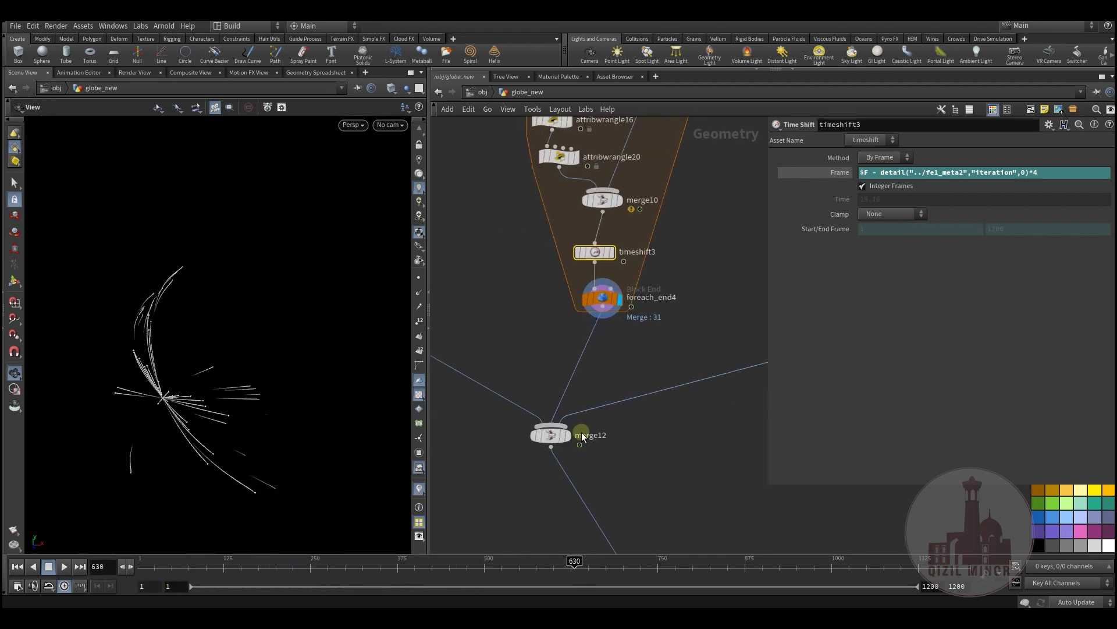
pyautogui.click(572, 416)
pyautogui.click(553, 436)
pyautogui.moveTo(261, 574); pyautogui.dragTo(658, 574)
pyautogui.moveTo(676, 448); pyautogui.dragTo(616, 284, button='middle')
pyautogui.scroll(-5, 623, 297)
pyautogui.moveTo(675, 334); pyautogui.dragTo(483, 442, button='middle')
pyautogui.scroll(-2, 489, 437)
pyautogui.moveTo(587, 241); pyautogui.dragTo(425, 342, button='middle')
pyautogui.scroll(6, 598, 410)
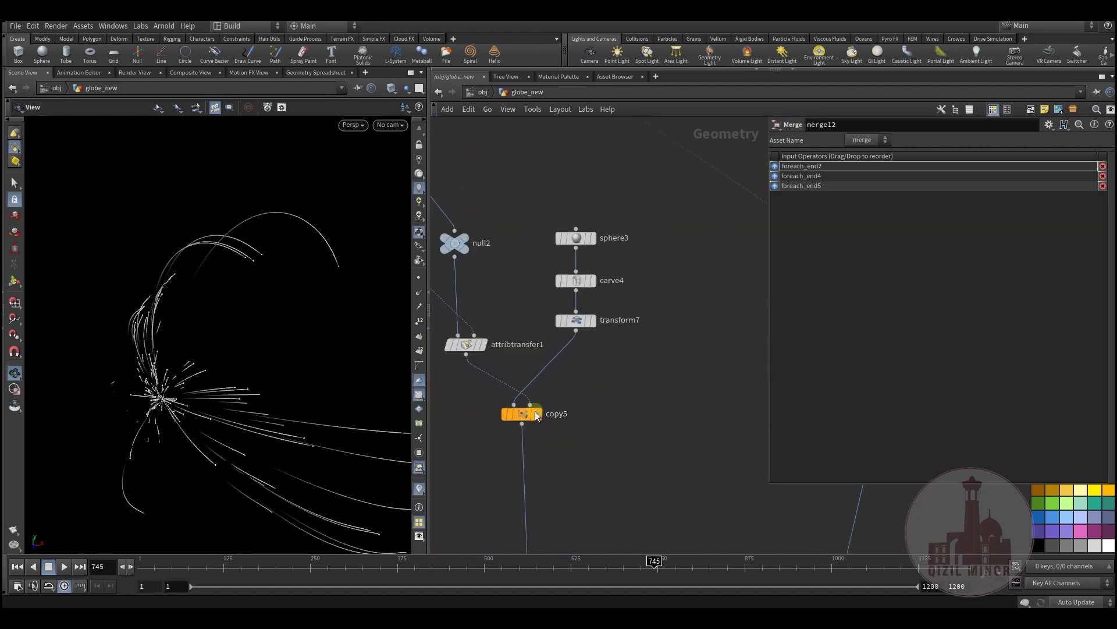
# Step: Display copy5 at frame 572, then copy1's labelled airport points, orbiting around them
pyautogui.click(540, 403)
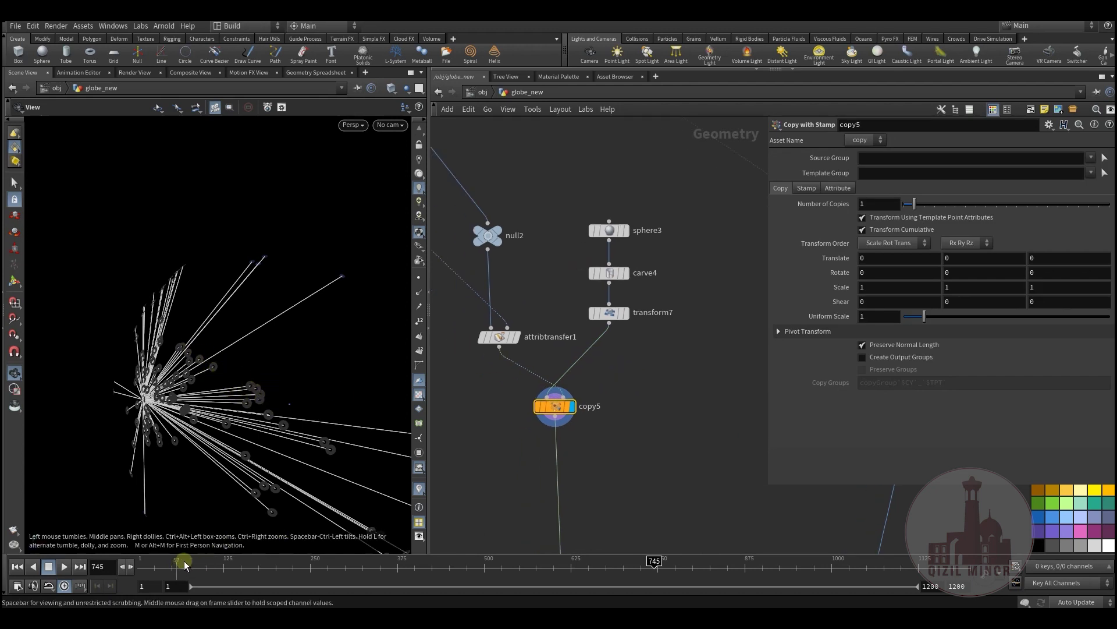
pyautogui.moveTo(474, 580); pyautogui.dragTo(534, 582)
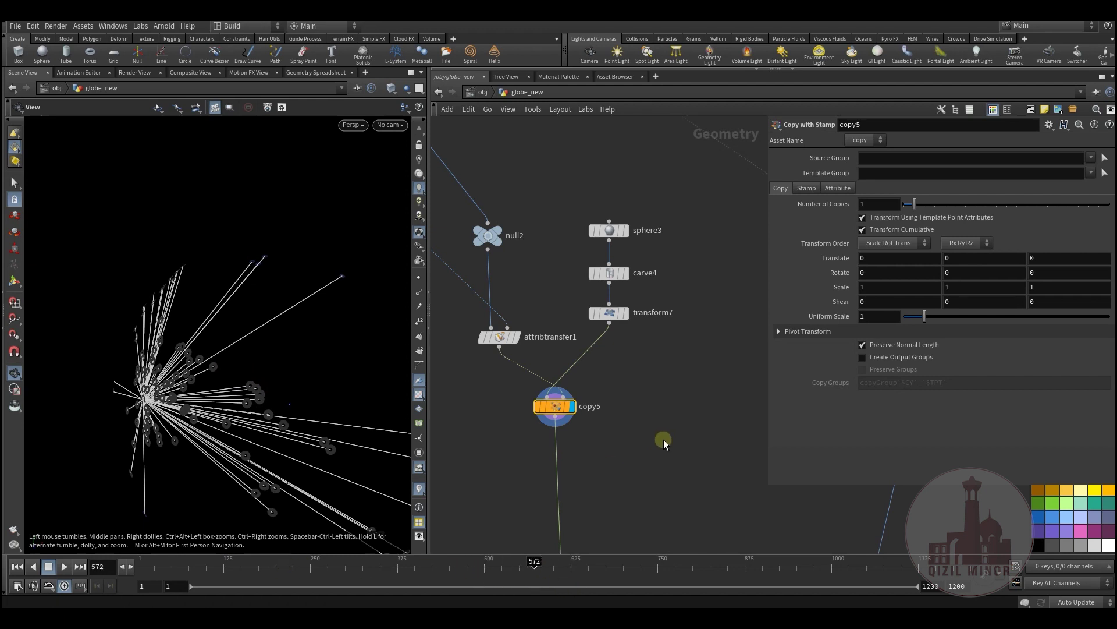
pyautogui.moveTo(757, 443); pyautogui.dragTo(554, 444, button='middle')
pyautogui.moveTo(671, 459); pyautogui.dragTo(581, 456, button='middle')
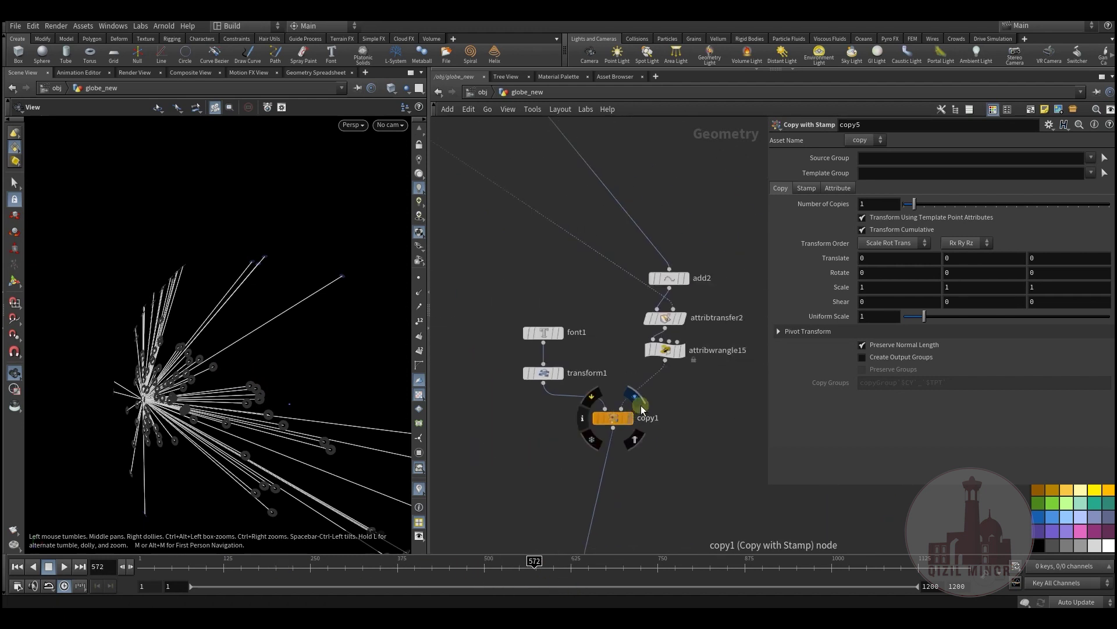
pyautogui.click(629, 417)
pyautogui.moveTo(244, 414); pyautogui.dragTo(298, 354)
# Step: Go to frame 105 and bring switch1 and merge5 into view
pyautogui.click(344, 569)
pyautogui.moveTo(291, 573); pyautogui.dragTo(209, 570)
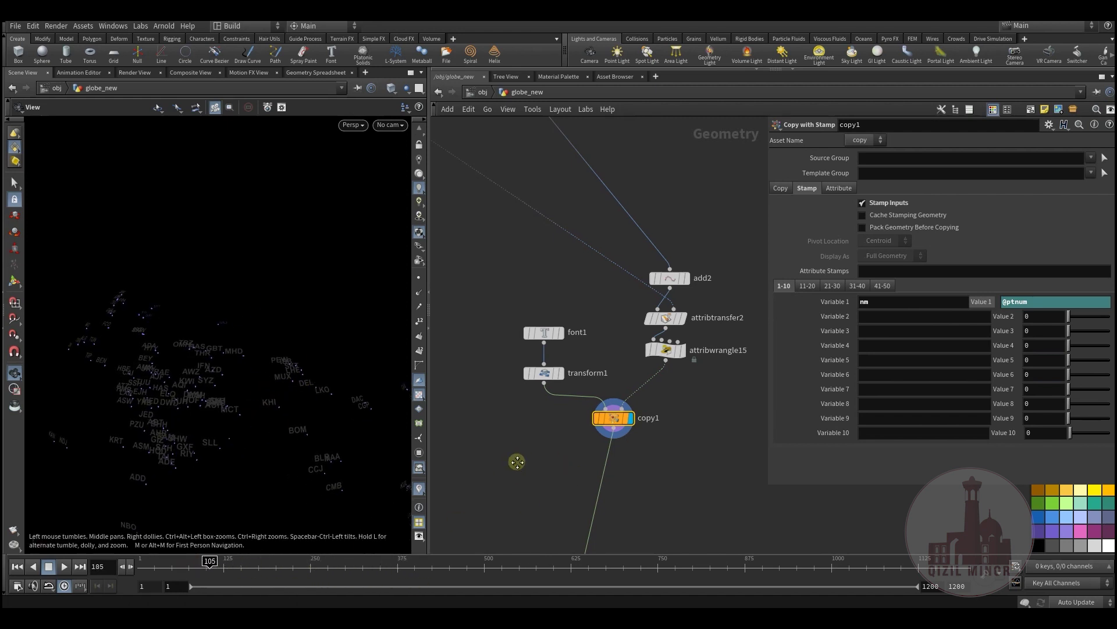
pyautogui.scroll(-6, 606, 367)
pyautogui.moveTo(644, 320); pyautogui.dragTo(721, 161, button='middle')
pyautogui.moveTo(579, 316); pyautogui.dragTo(526, 261, button='middle')
pyautogui.scroll(5, 618, 457)
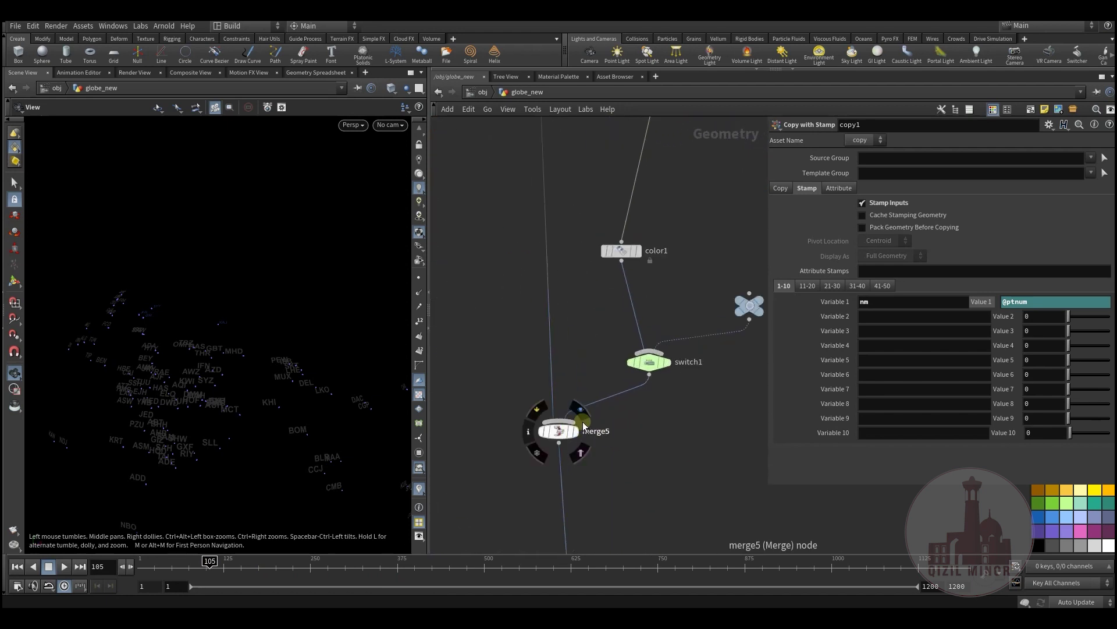
# Step: Display merge5's output at frame 191 and bring transform9 and pointvop2 into view
pyautogui.click(568, 433)
pyautogui.moveTo(531, 454); pyautogui.dragTo(580, 431, button='middle')
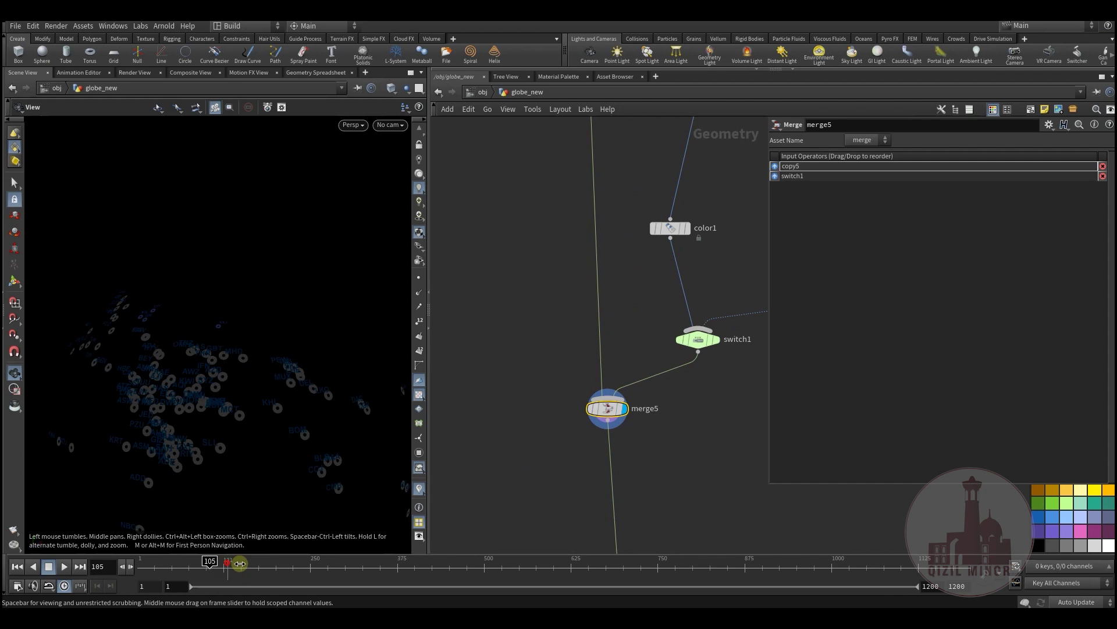
pyautogui.moveTo(241, 590); pyautogui.dragTo(269, 573)
pyautogui.moveTo(576, 383); pyautogui.dragTo(577, 394, button='middle')
pyautogui.scroll(-3, 576, 394)
pyautogui.moveTo(478, 356); pyautogui.dragTo(619, 402, button='middle')
pyautogui.moveTo(510, 252); pyautogui.dragTo(591, 327, button='middle')
pyautogui.scroll(1, 595, 356)
pyautogui.scroll(2, 595, 356)
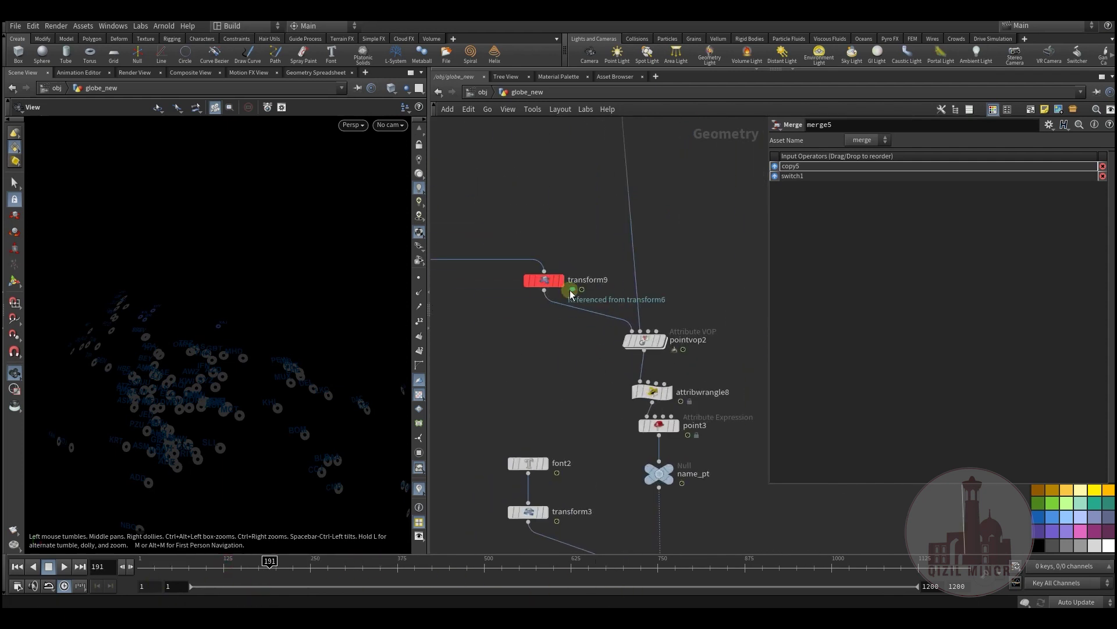
# Step: Review pointvop2 and transform9's rotation while scrubbing, then bring up the globe reference video
pyautogui.click(646, 340)
pyautogui.moveTo(581, 387); pyautogui.dragTo(568, 329, button='middle')
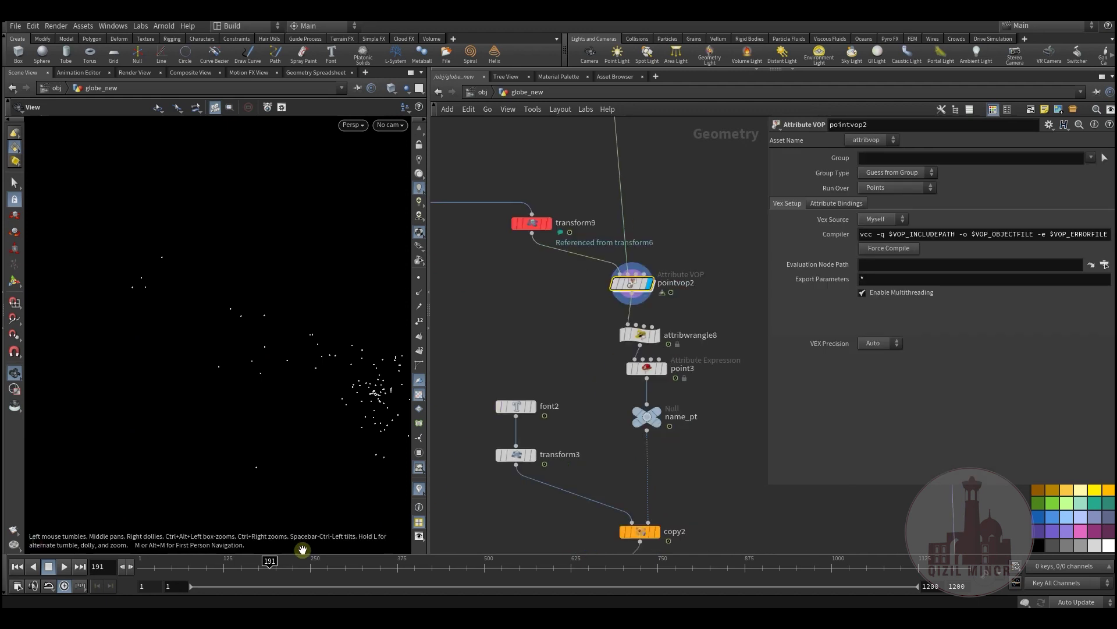
pyautogui.click(530, 224)
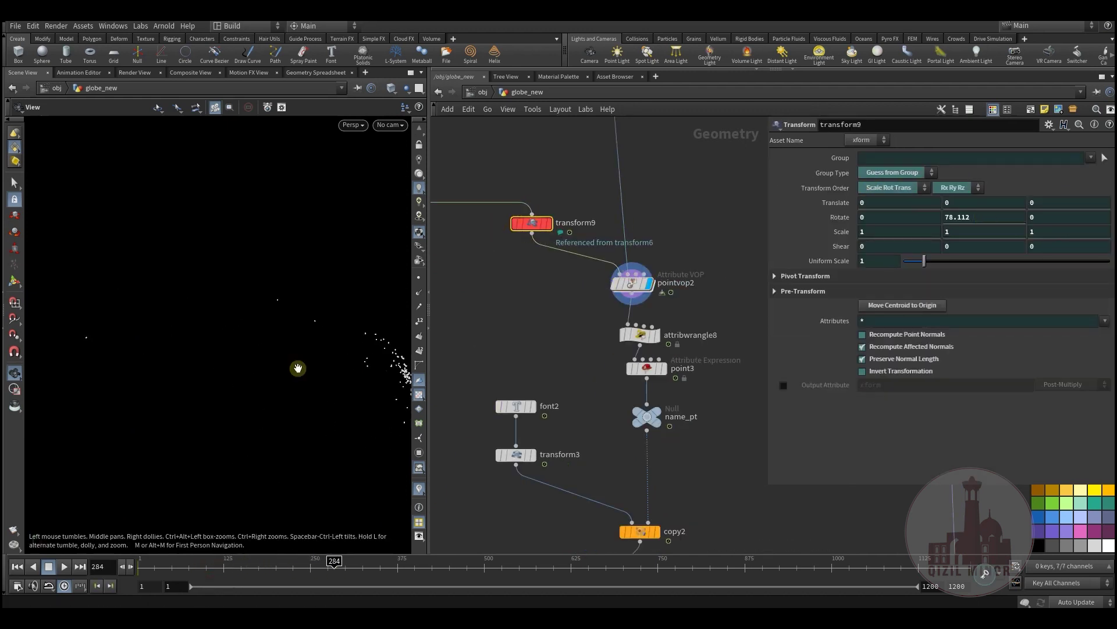
pyautogui.moveTo(205, 574); pyautogui.dragTo(221, 567)
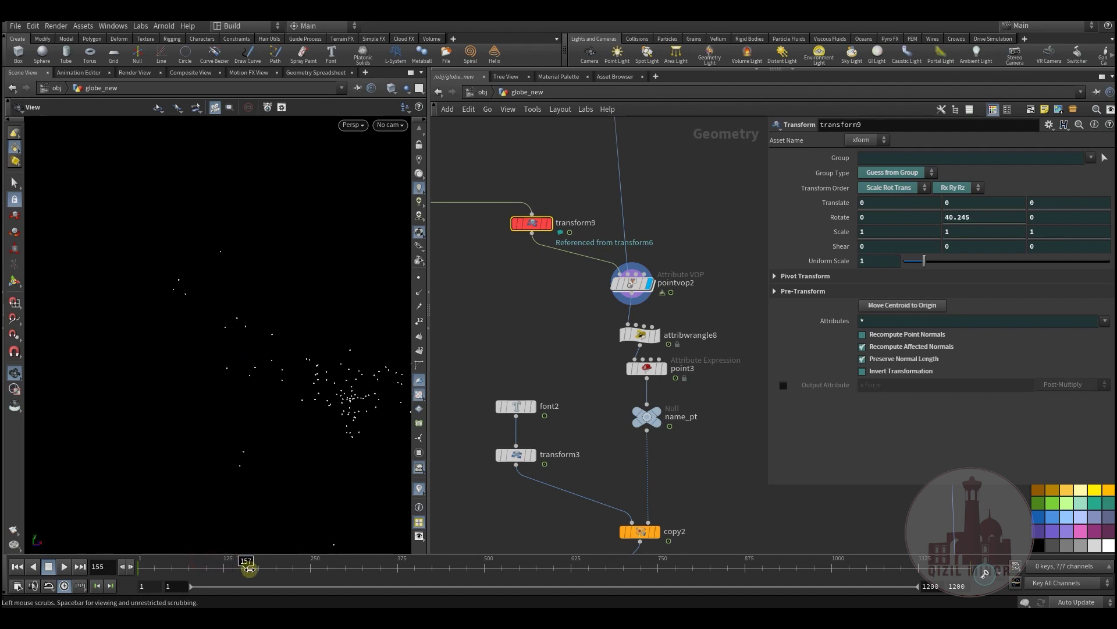
pyautogui.click(366, 573)
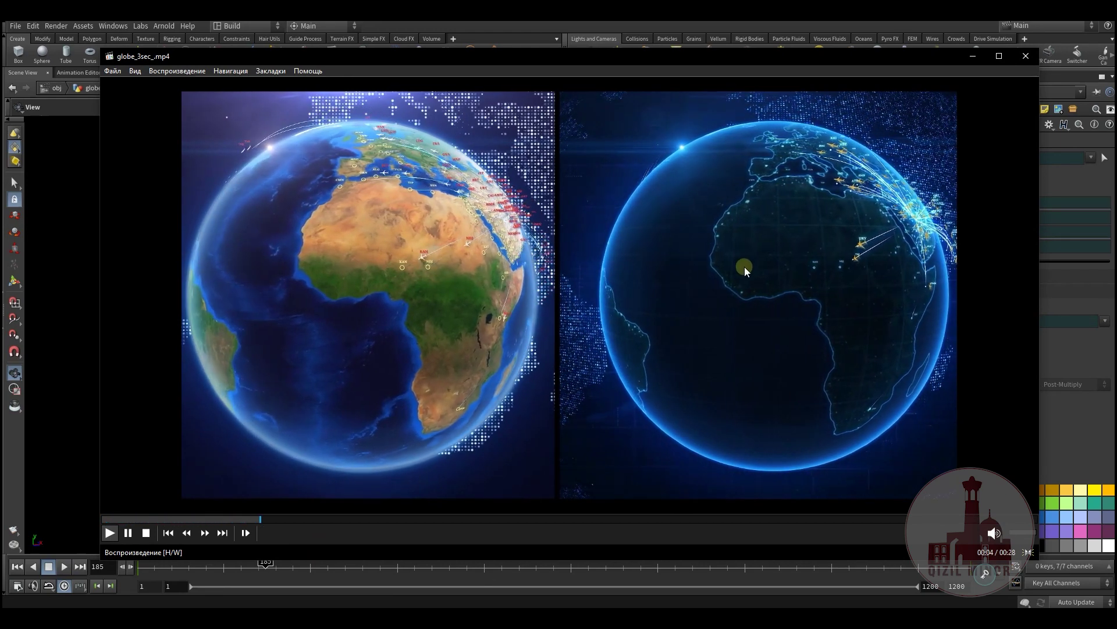
# Step: Put the reference video away and check transform9's and pointvop2's settings
pyautogui.click(976, 58)
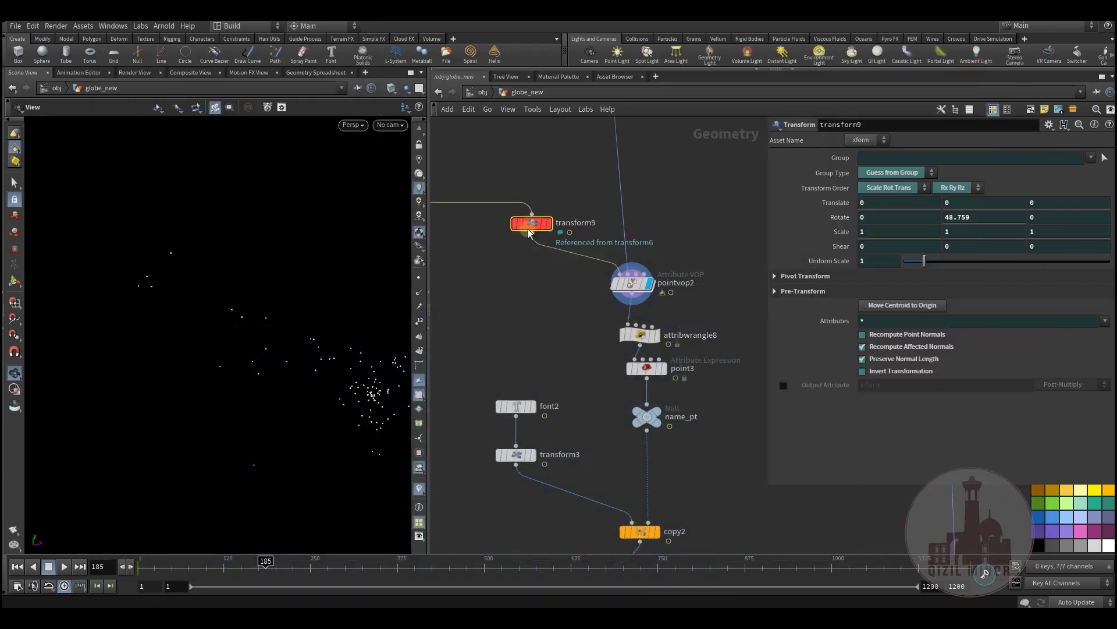
pyautogui.click(531, 225)
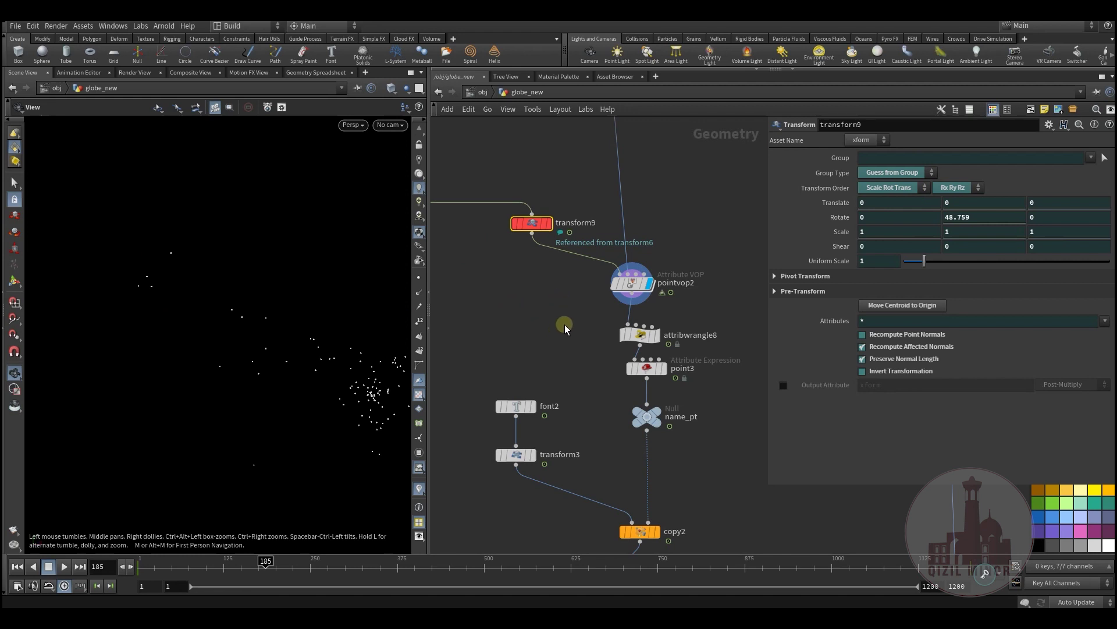
pyautogui.moveTo(582, 330); pyautogui.dragTo(527, 260, button='middle')
pyautogui.click(605, 250)
pyautogui.click(590, 262)
pyautogui.moveTo(600, 306); pyautogui.dragTo(589, 252, button='middle')
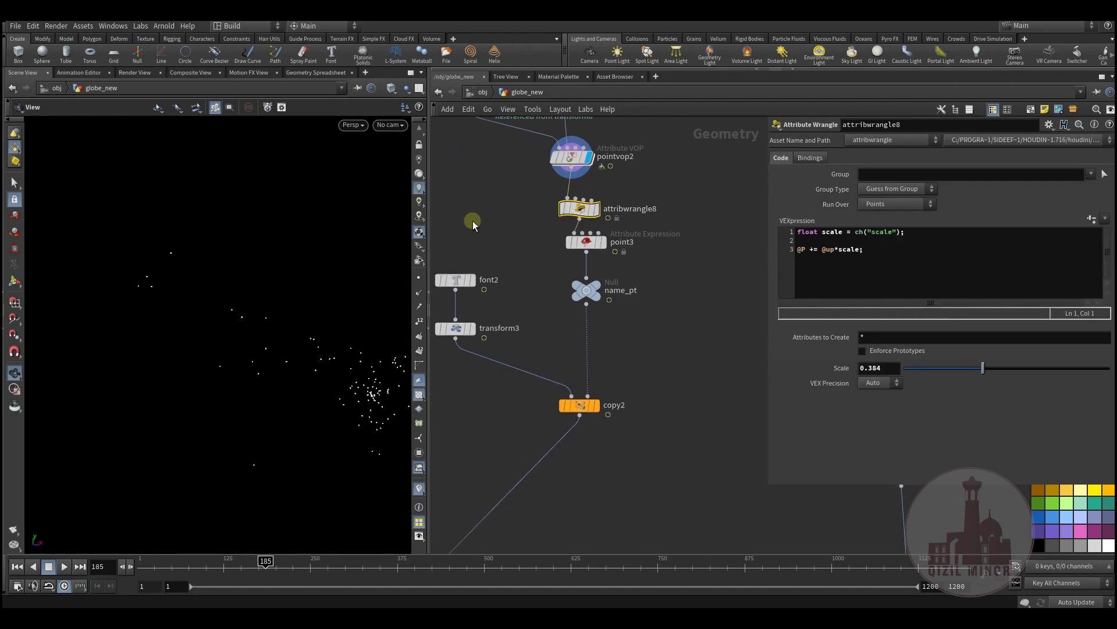
pyautogui.moveTo(491, 225); pyautogui.dragTo(491, 260, button='middle')
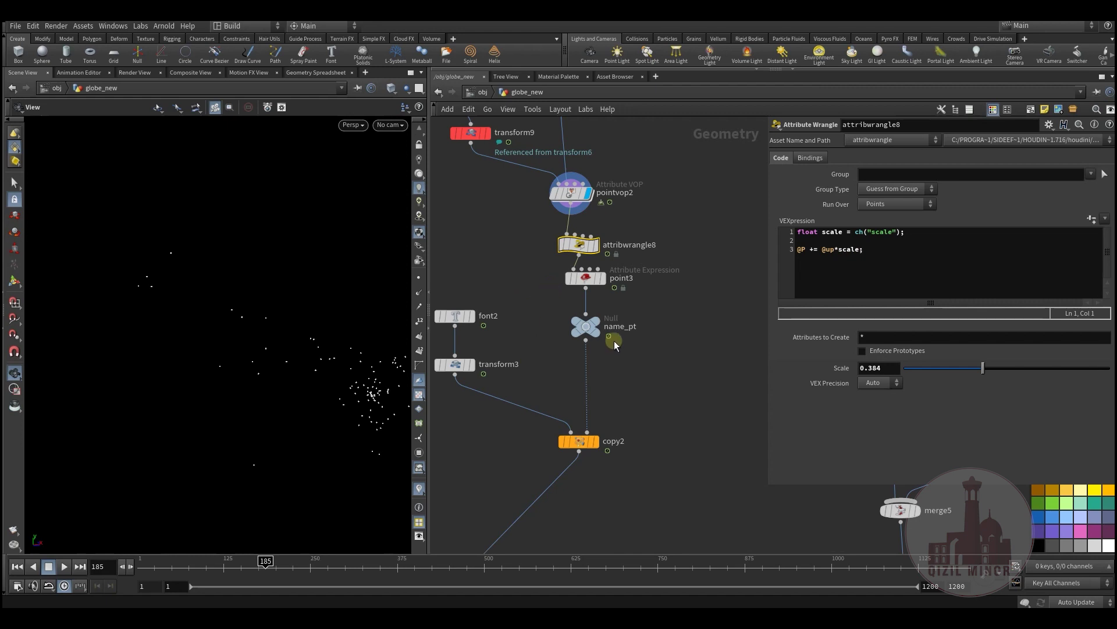
pyautogui.moveTo(599, 252)
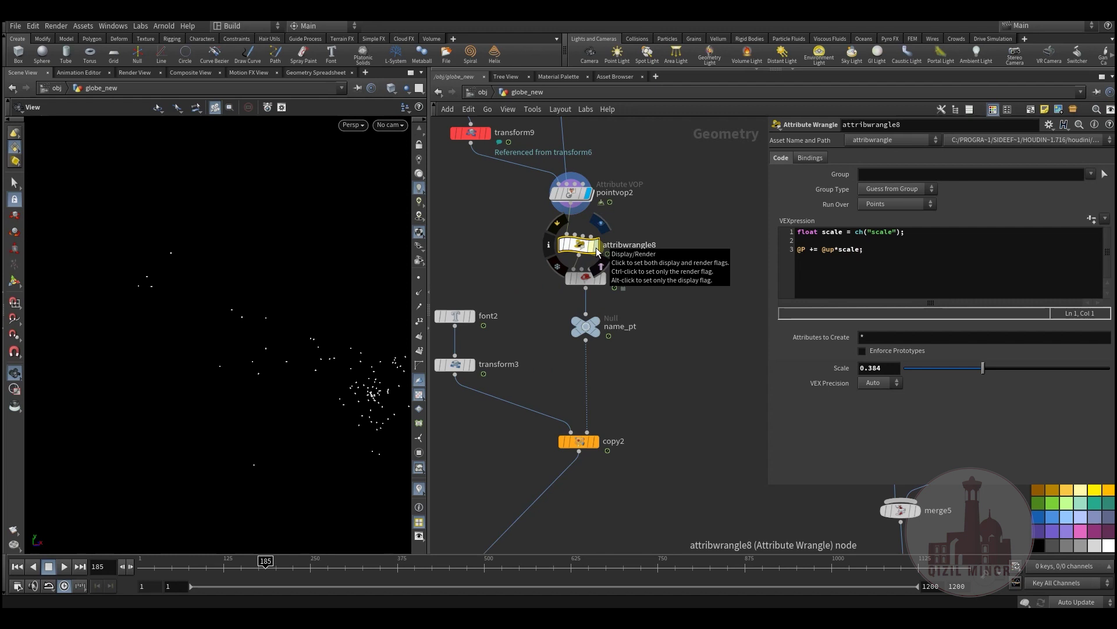
pyautogui.click(596, 251)
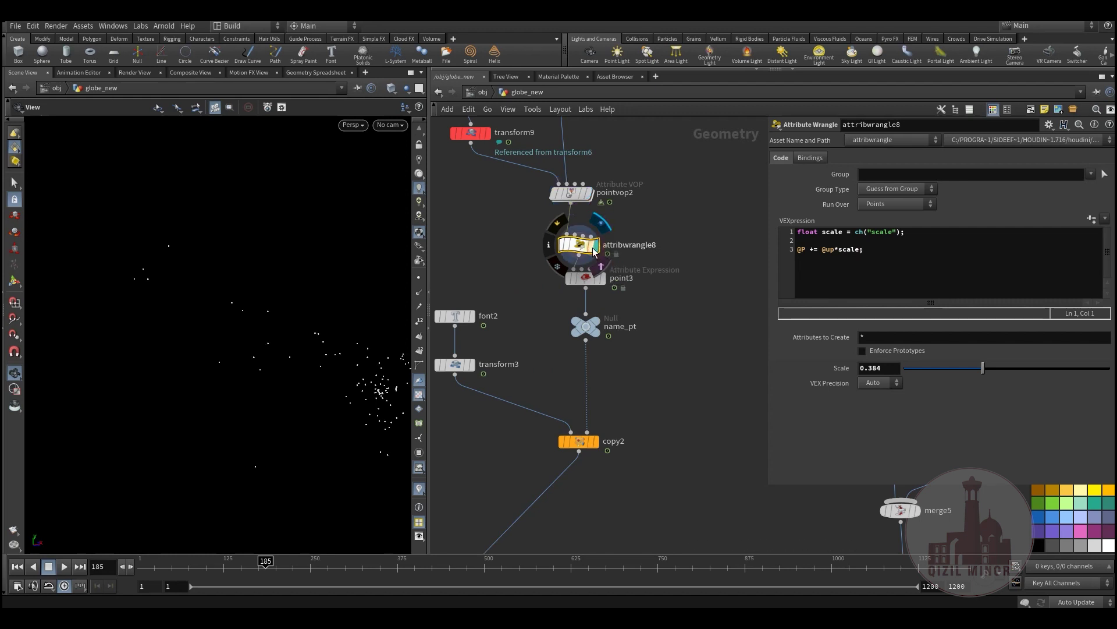
# Step: Display point3, then copy2's airport-code labels, and inspect font2's points()/stamp() text expression
pyautogui.click(603, 279)
pyautogui.moveTo(587, 279); pyautogui.dragTo(587, 288)
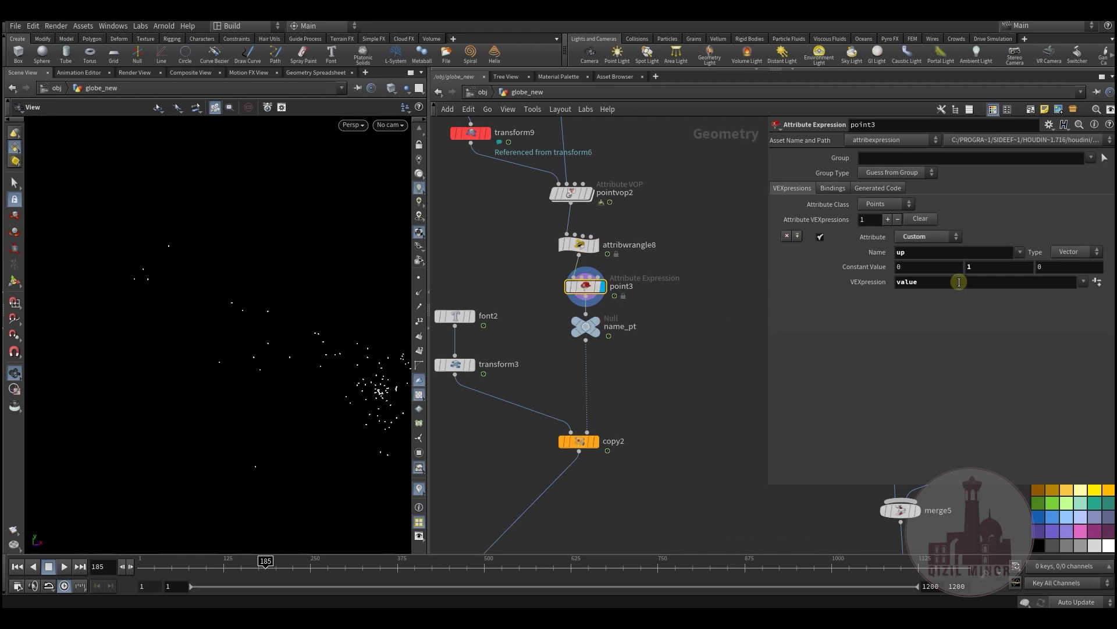
pyautogui.moveTo(662, 371); pyautogui.dragTo(675, 326, button='middle')
pyautogui.click(632, 400)
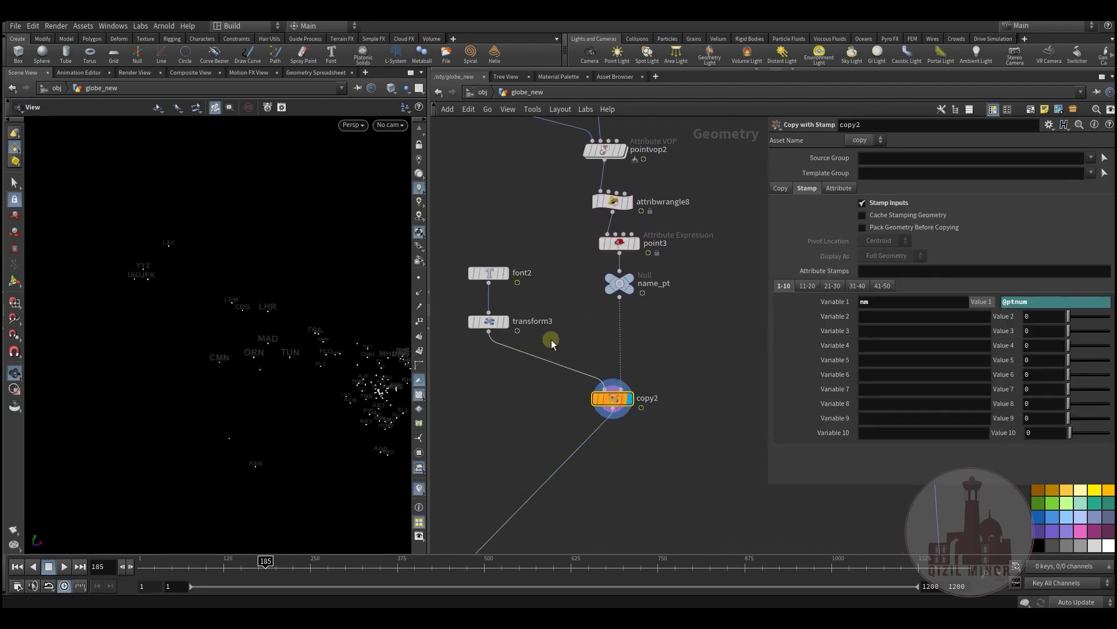
pyautogui.click(482, 287)
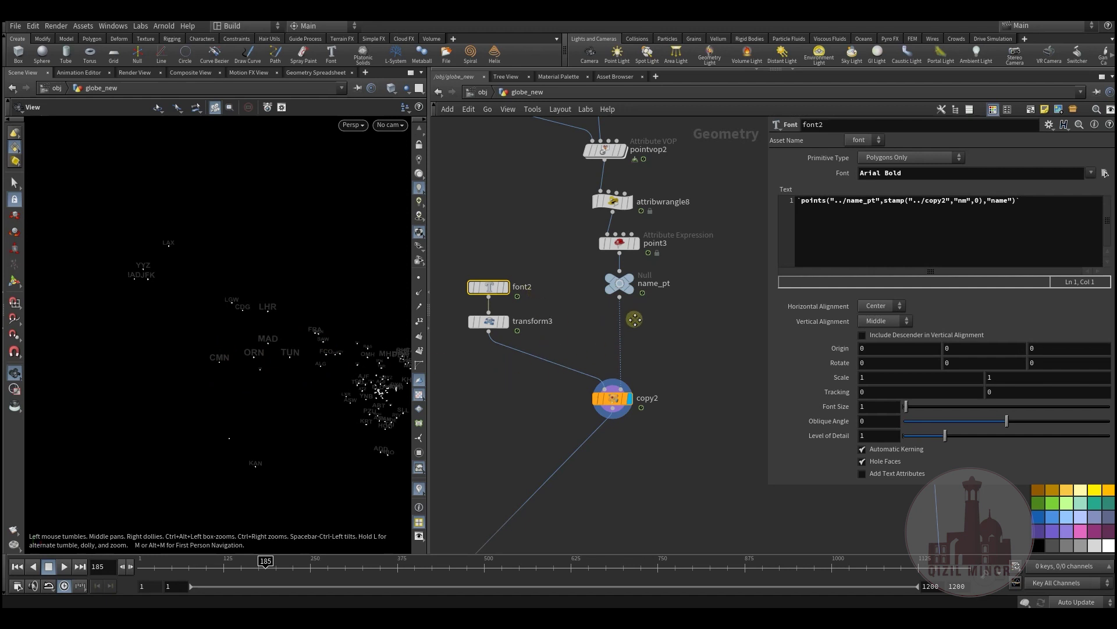
# Step: Move to the copy1 branch and inspect font1's label text expression
pyautogui.moveTo(635, 319); pyautogui.dragTo(567, 425, button='middle')
pyautogui.scroll(-2, 567, 425)
pyautogui.moveTo(678, 238); pyautogui.dragTo(528, 438, button='middle')
pyautogui.scroll(-3, 529, 437)
pyautogui.moveTo(623, 312); pyautogui.dragTo(581, 467, button='middle')
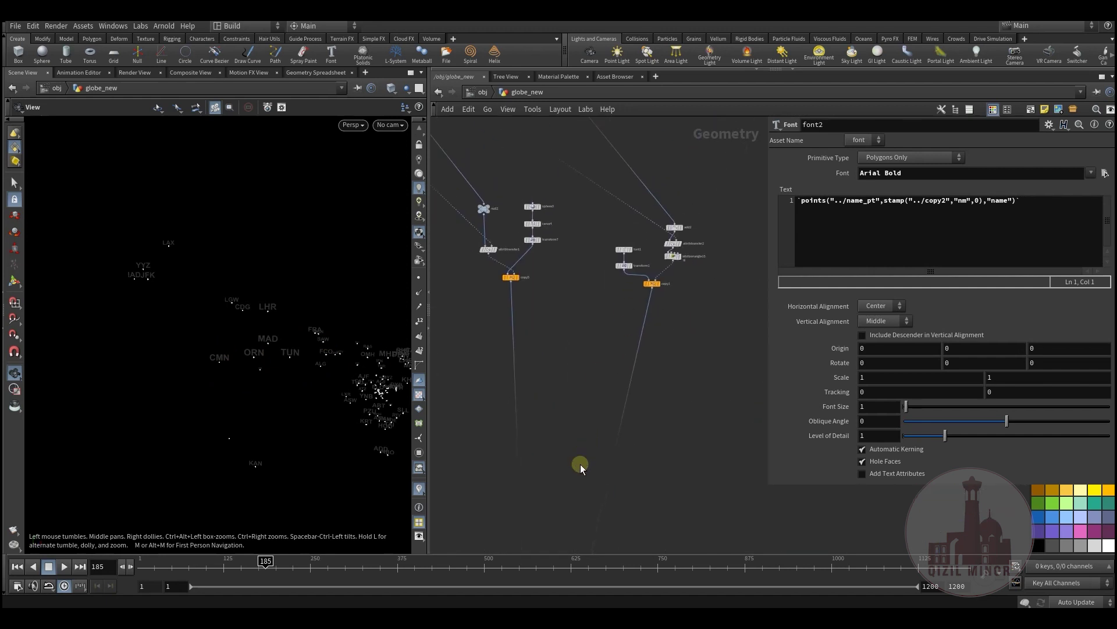
pyautogui.scroll(3, 669, 284)
pyautogui.click(593, 224)
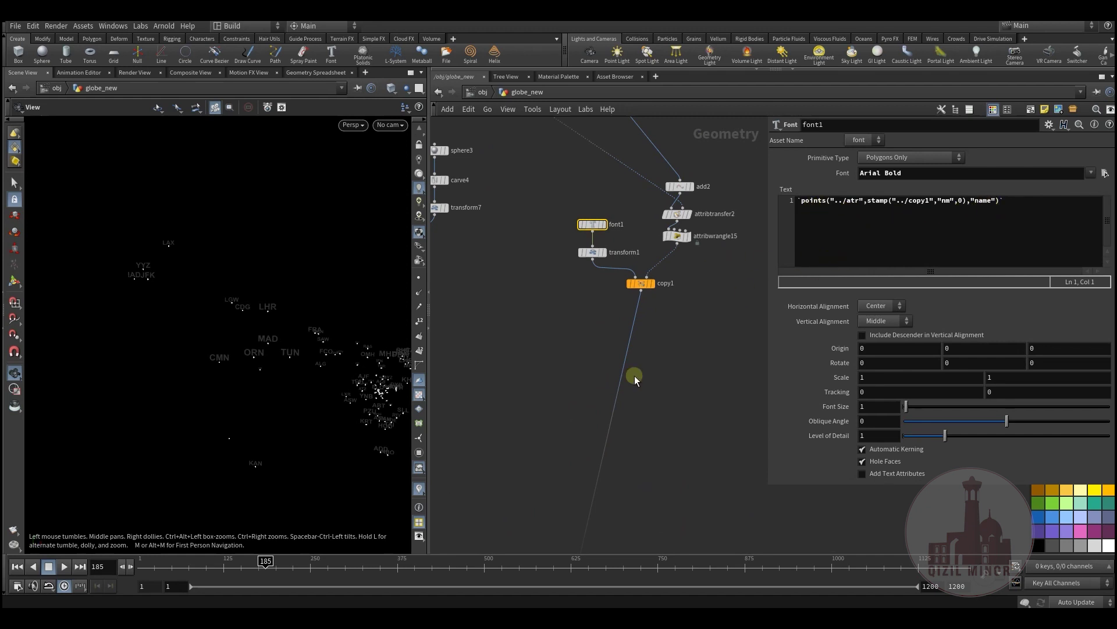
# Step: Navigate to the plane copy nodes and display delete7's curves
pyautogui.moveTo(495, 492); pyautogui.dragTo(605, 313, button='middle')
pyautogui.scroll(-3, 604, 313)
pyautogui.moveTo(586, 494); pyautogui.dragTo(713, 247, button='middle')
pyautogui.scroll(-2, 713, 251)
pyautogui.moveTo(705, 353); pyautogui.dragTo(649, 137, button='middle')
pyautogui.scroll(5, 569, 277)
pyautogui.moveTo(616, 349); pyautogui.dragTo(721, 351, button='middle')
pyautogui.scroll(-1, 653, 322)
pyautogui.moveTo(686, 316); pyautogui.dragTo(621, 324, button='middle')
pyautogui.scroll(2, 584, 300)
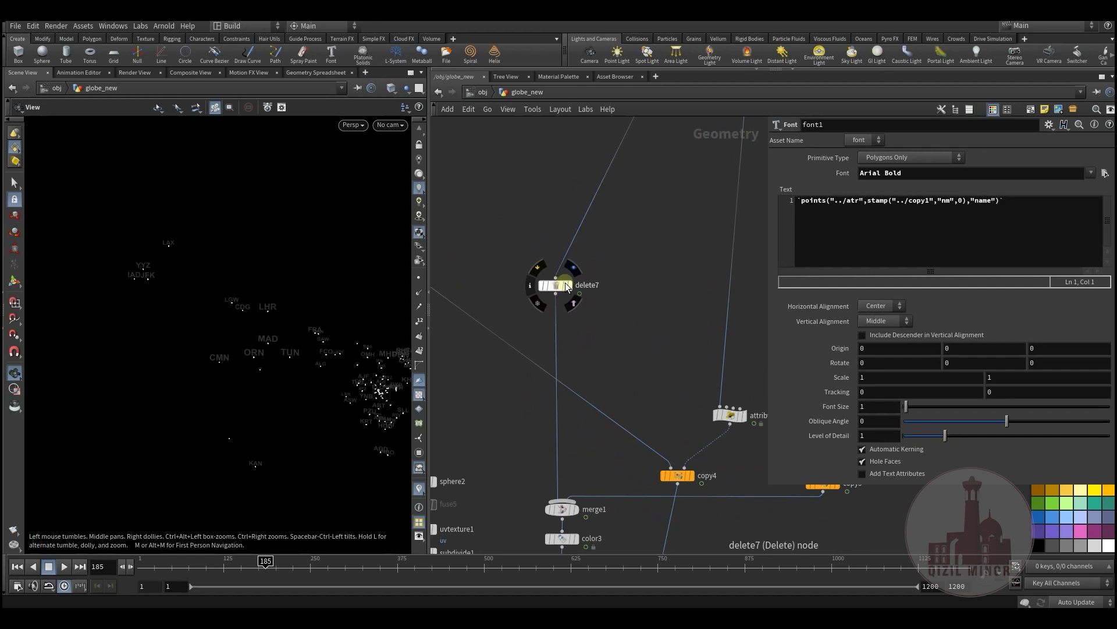
pyautogui.click(576, 273)
# Step: Display attribwrangle7's lifted points (Scale 0.2), then copy4's plane copies
pyautogui.moveTo(555, 466); pyautogui.dragTo(574, 326, button='middle')
pyautogui.moveTo(721, 281); pyautogui.dragTo(604, 329, button='middle')
pyautogui.click(666, 350)
pyautogui.click(646, 363)
pyautogui.click(611, 337)
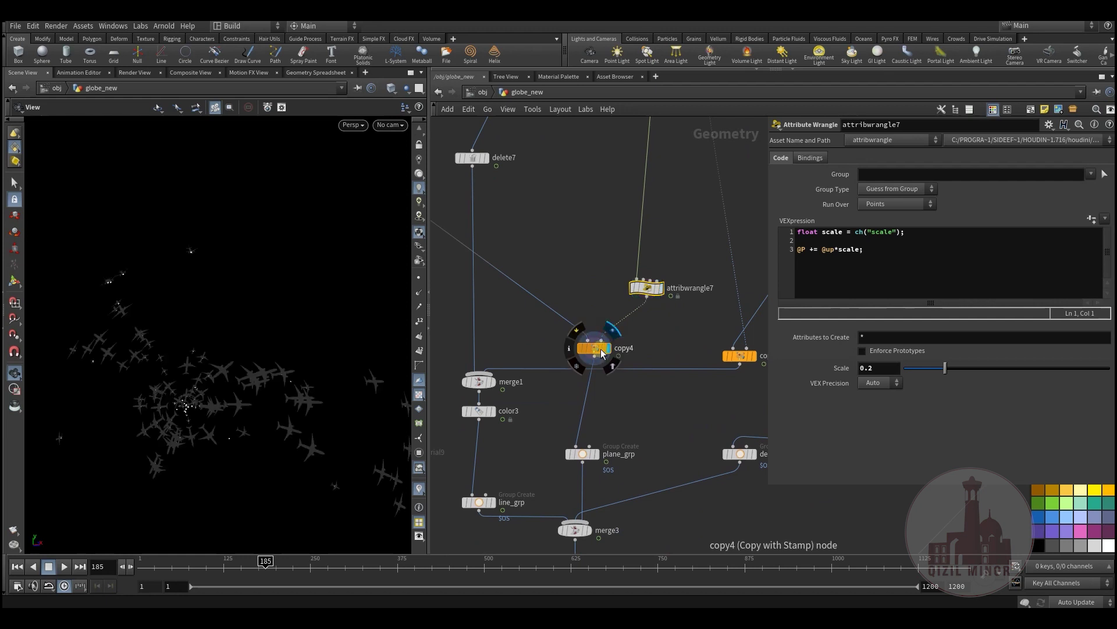
# Step: Scrub the timeline to watch copy4's planes fly, reaching frame 549, then rewind to 204
pyautogui.moveTo(577, 257); pyautogui.dragTo(575, 438, button='middle')
pyautogui.moveTo(207, 562); pyautogui.dragTo(517, 568)
pyautogui.moveTo(287, 394); pyautogui.dragTo(256, 261, button='middle')
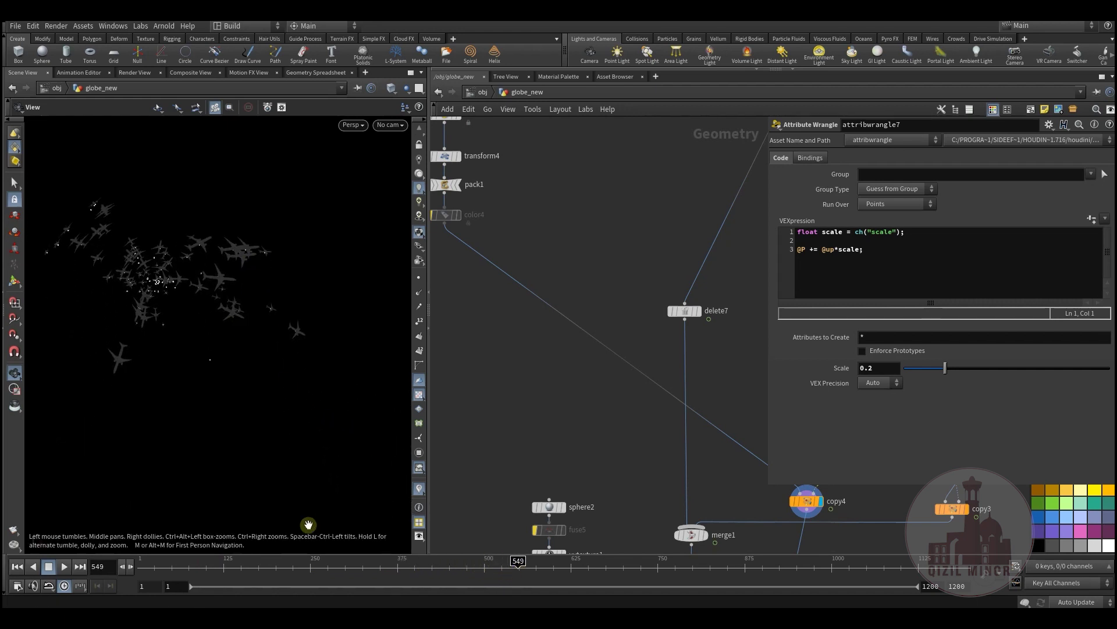
pyautogui.moveTo(226, 563); pyautogui.dragTo(366, 573)
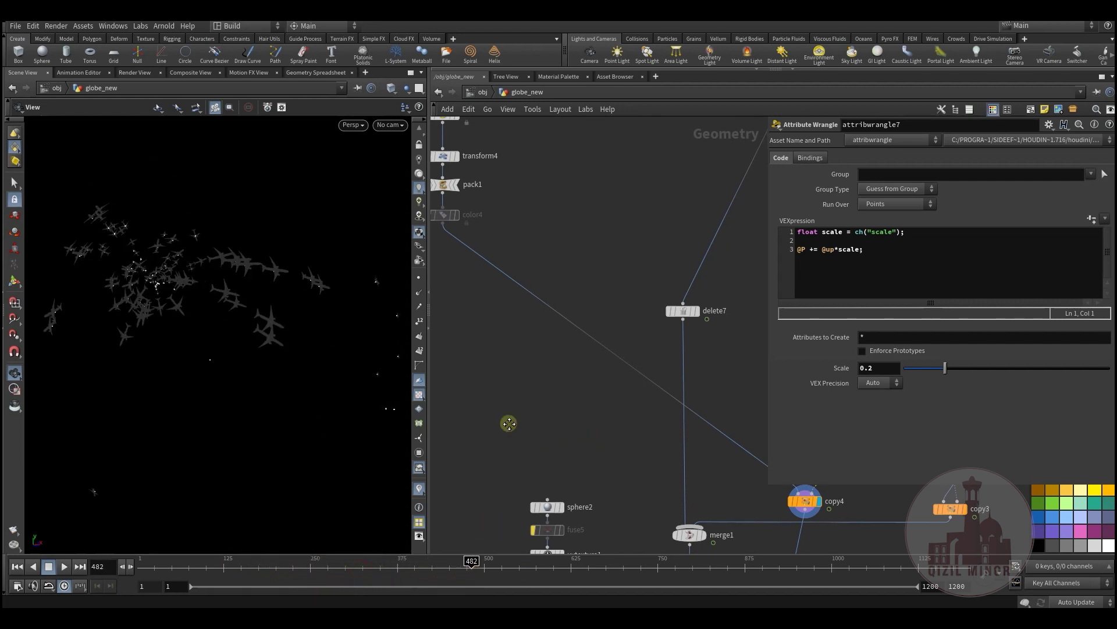
# Step: Display copy3's output points and set the animation to frame 273
pyautogui.moveTo(508, 423); pyautogui.dragTo(503, 423, button='middle')
pyautogui.moveTo(618, 428); pyautogui.dragTo(553, 385, button='middle')
pyautogui.click(579, 362)
pyautogui.scroll(-1, 553, 385)
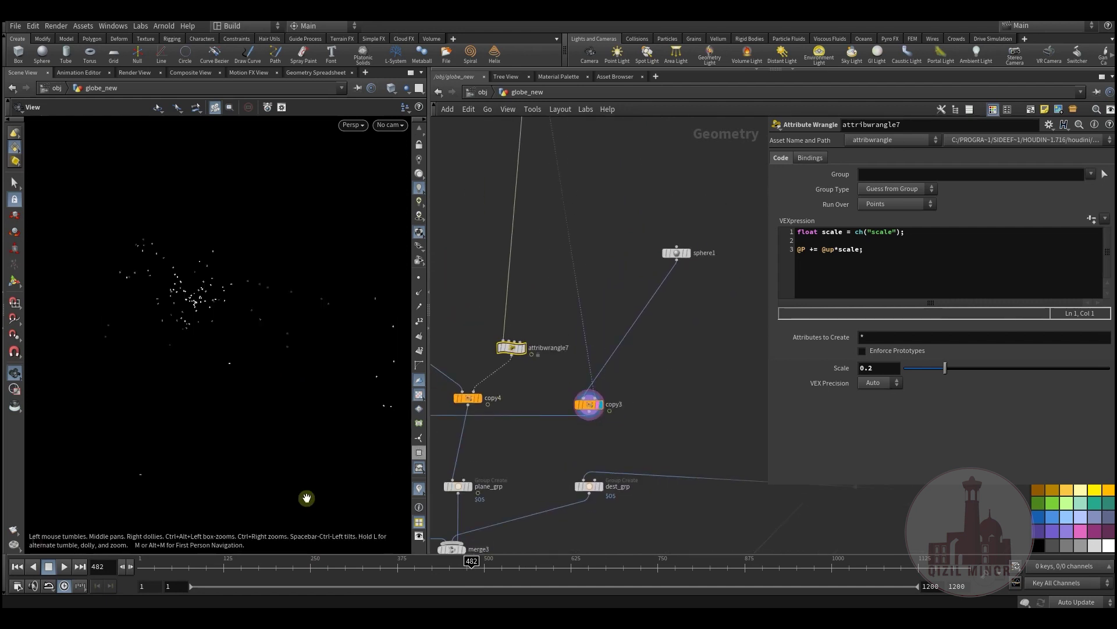
pyautogui.moveTo(214, 566); pyautogui.dragTo(330, 572)
pyautogui.moveTo(557, 429); pyautogui.dragTo(697, 381, button='middle')
pyautogui.moveTo(567, 421); pyautogui.dragTo(391, 430, button='middle')
pyautogui.scroll(-3, 510, 414)
pyautogui.moveTo(634, 390); pyautogui.dragTo(416, 366, button='middle')
pyautogui.moveTo(690, 413)
pyautogui.mouseDown(button='middle')
pyautogui.moveTo(634, 414)
pyautogui.moveTo(921, 364)
pyautogui.mouseUp(button='middle')
pyautogui.scroll(4, 619, 382)
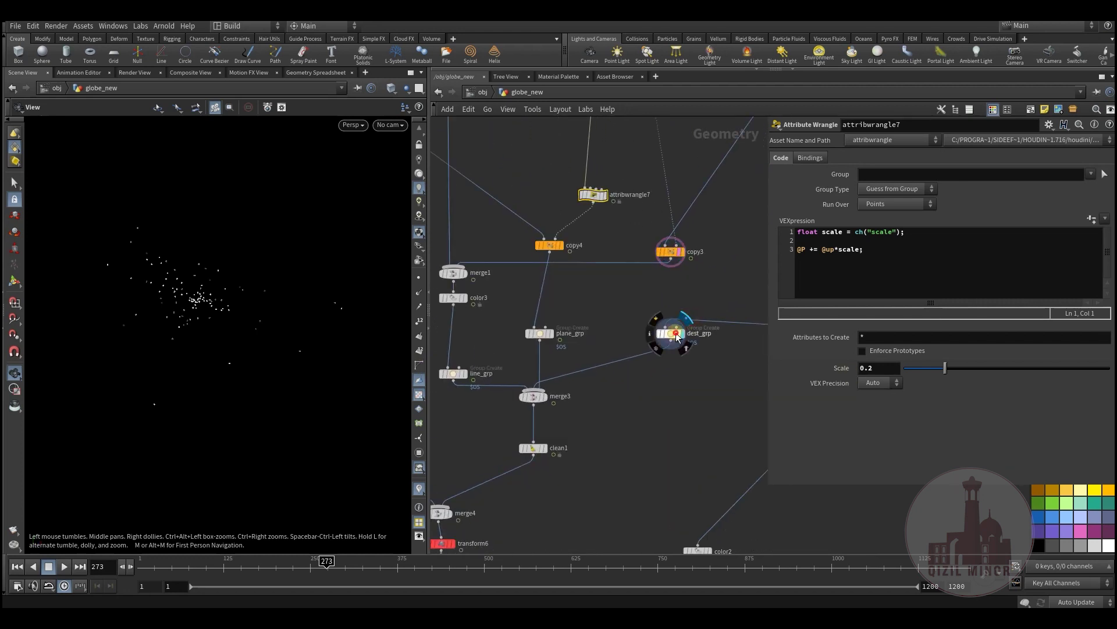
# Step: Display the dest_grp markers, look through cam1, and scrub back toward frame 83
pyautogui.click(677, 337)
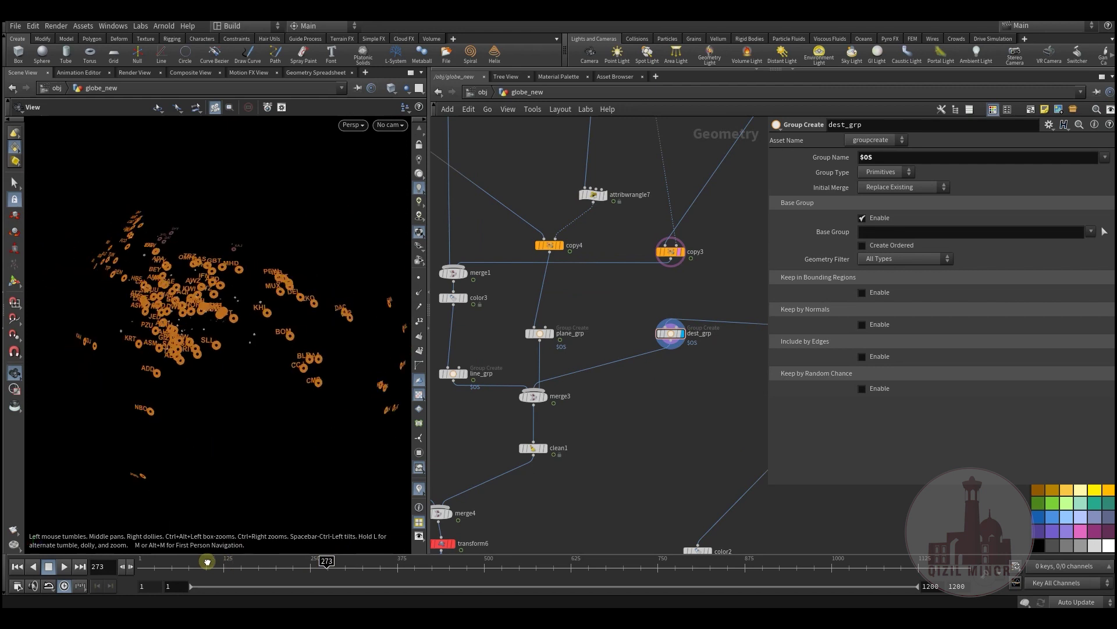
pyautogui.click(388, 127)
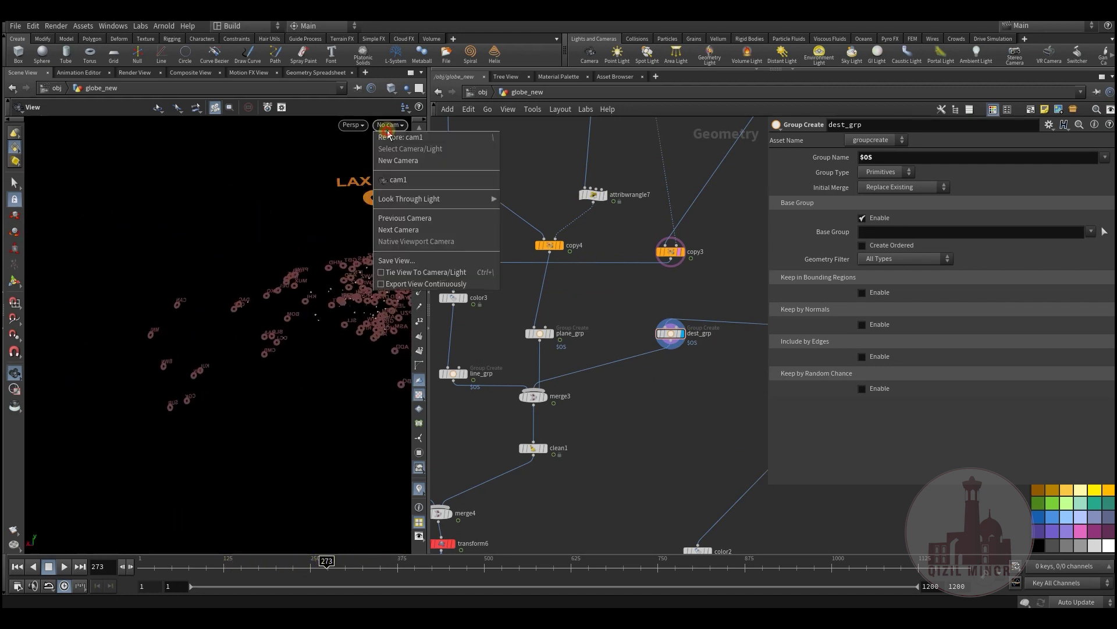
pyautogui.click(400, 182)
pyautogui.moveTo(187, 565); pyautogui.dragTo(273, 565)
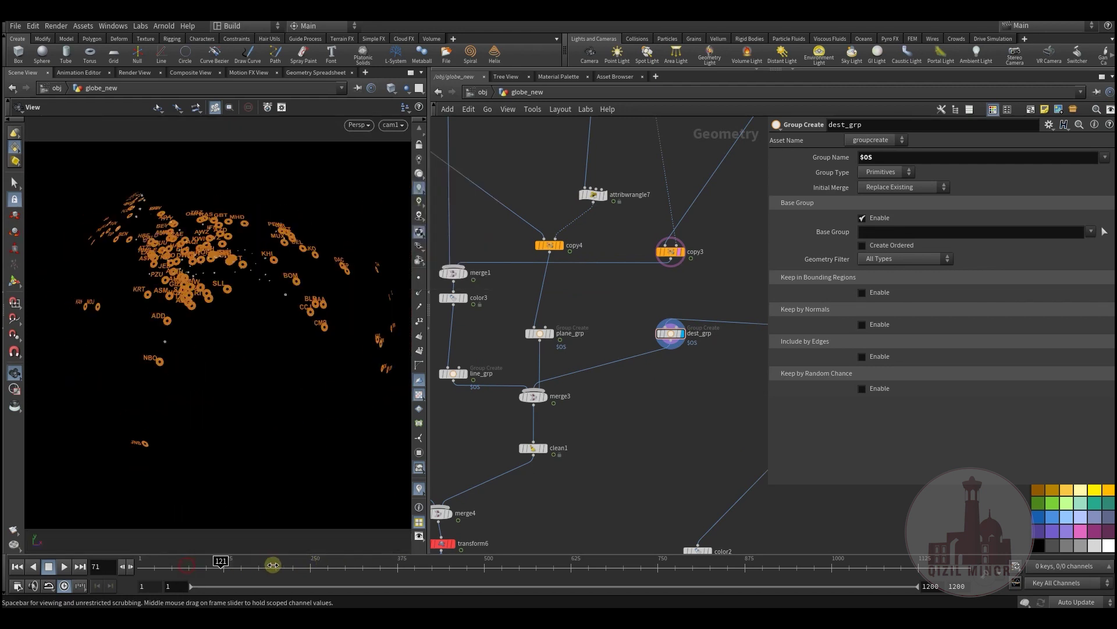
pyautogui.moveTo(620, 403); pyautogui.dragTo(581, 397, button='middle')
pyautogui.moveTo(223, 565); pyautogui.dragTo(178, 567)
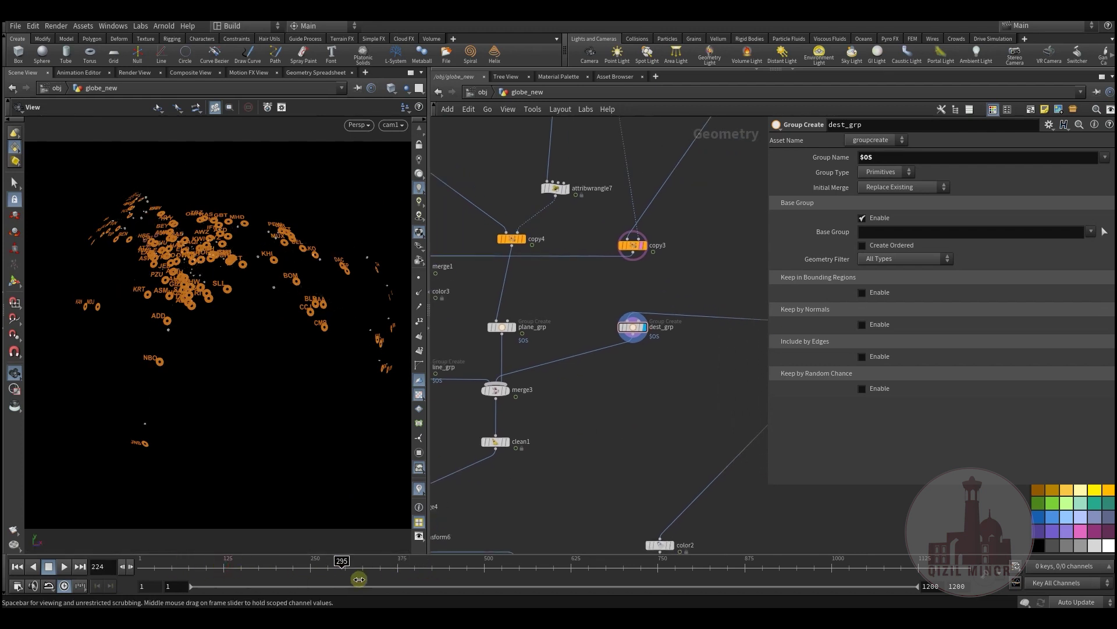
# Step: Display merge3 to show the combined line, destination and plane arcs
pyautogui.moveTo(534, 433); pyautogui.dragTo(630, 430, button='middle')
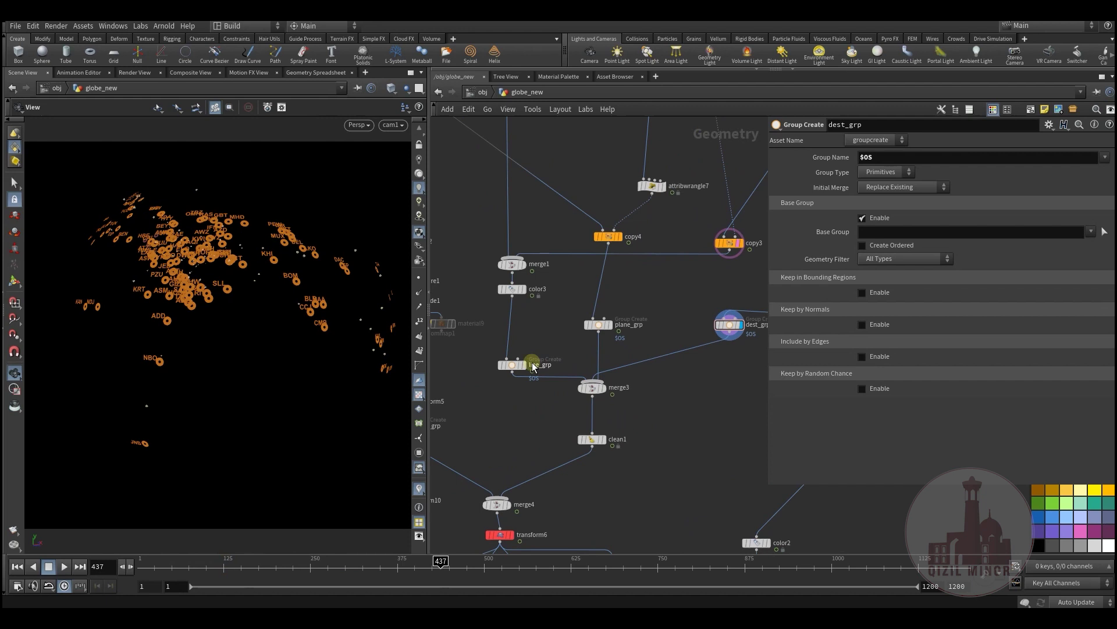
pyautogui.click(595, 391)
pyautogui.moveTo(633, 406); pyautogui.dragTo(612, 404, button='middle')
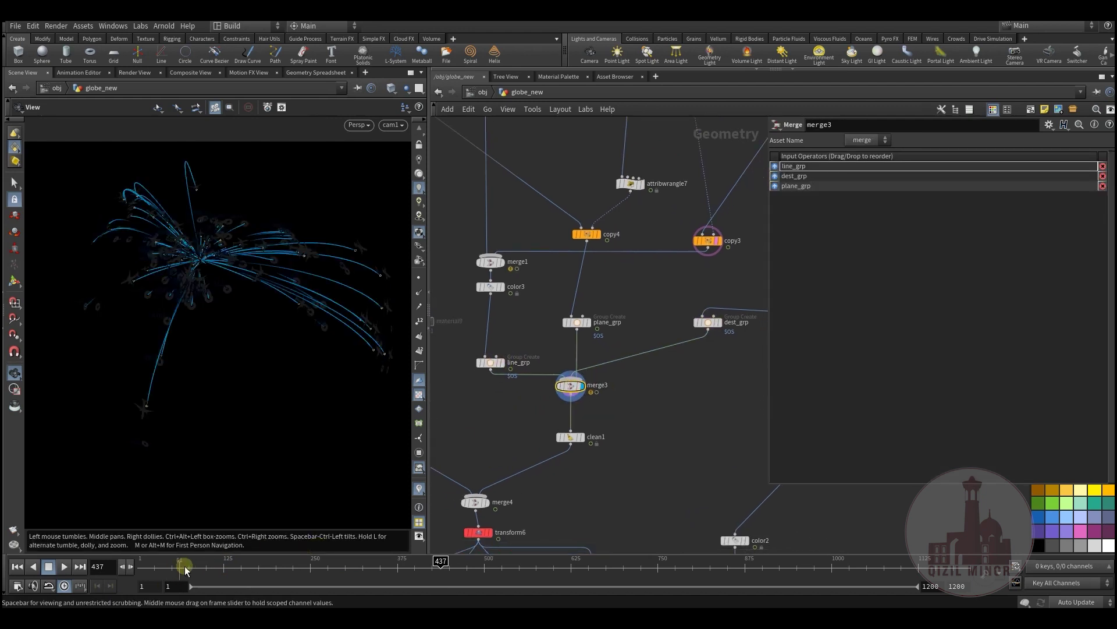
# Step: Rewind to frame 186, tumble off cam1, and use Flat Wire Shaded with the headlight toggled
pyautogui.moveTo(255, 566); pyautogui.dragTo(448, 570)
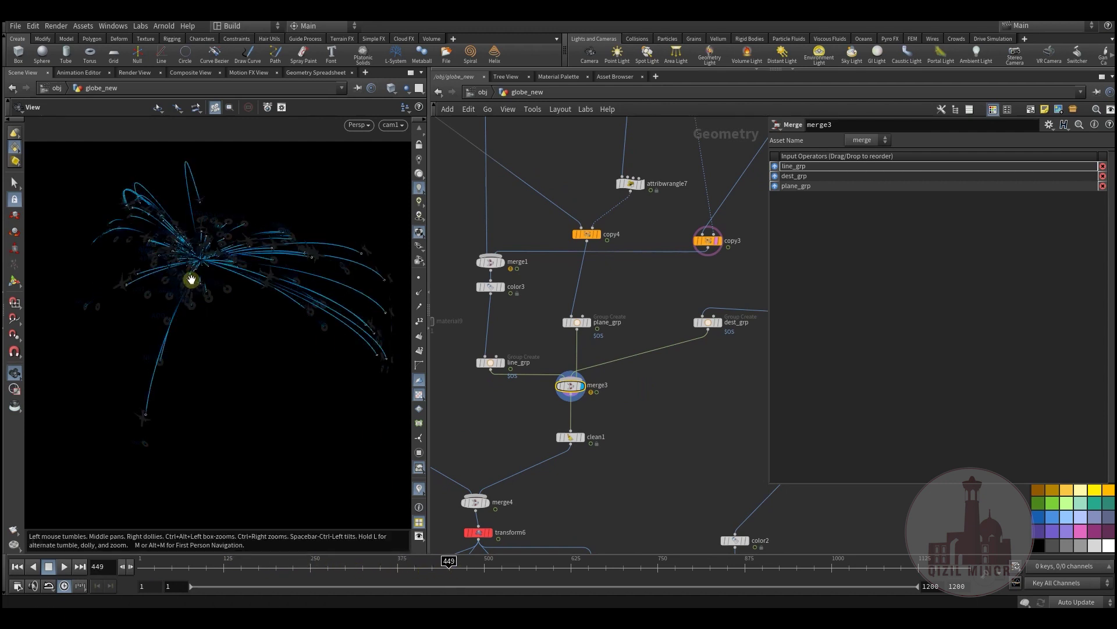
pyautogui.moveTo(286, 333)
pyautogui.mouseDown()
pyautogui.moveTo(299, 316)
pyautogui.moveTo(287, 315)
pyautogui.mouseUp()
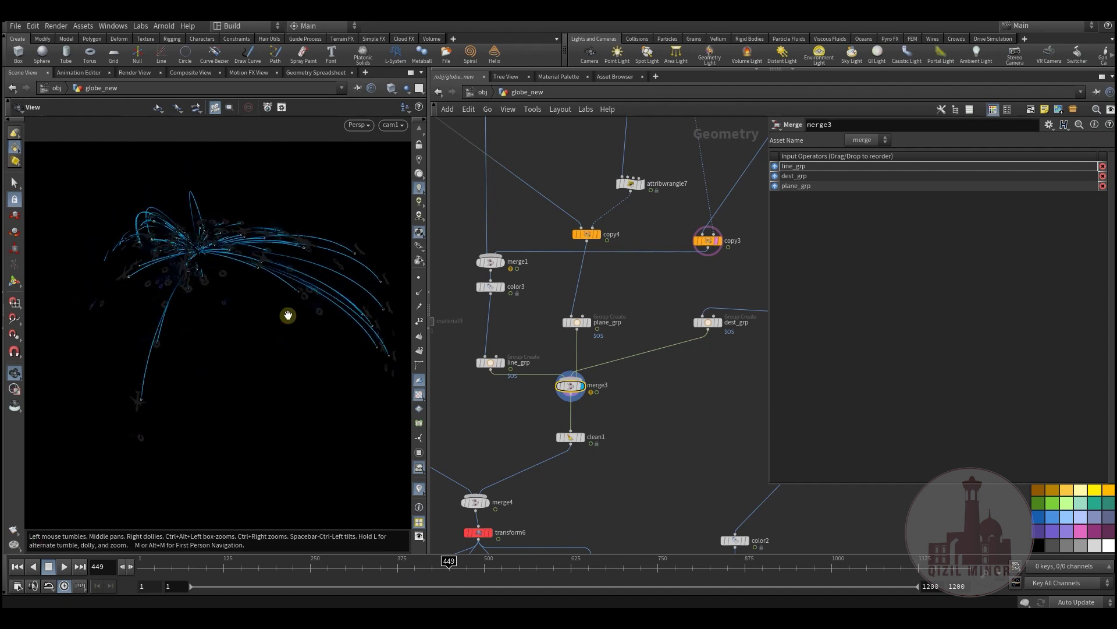
pyautogui.click(390, 88)
pyautogui.click(408, 207)
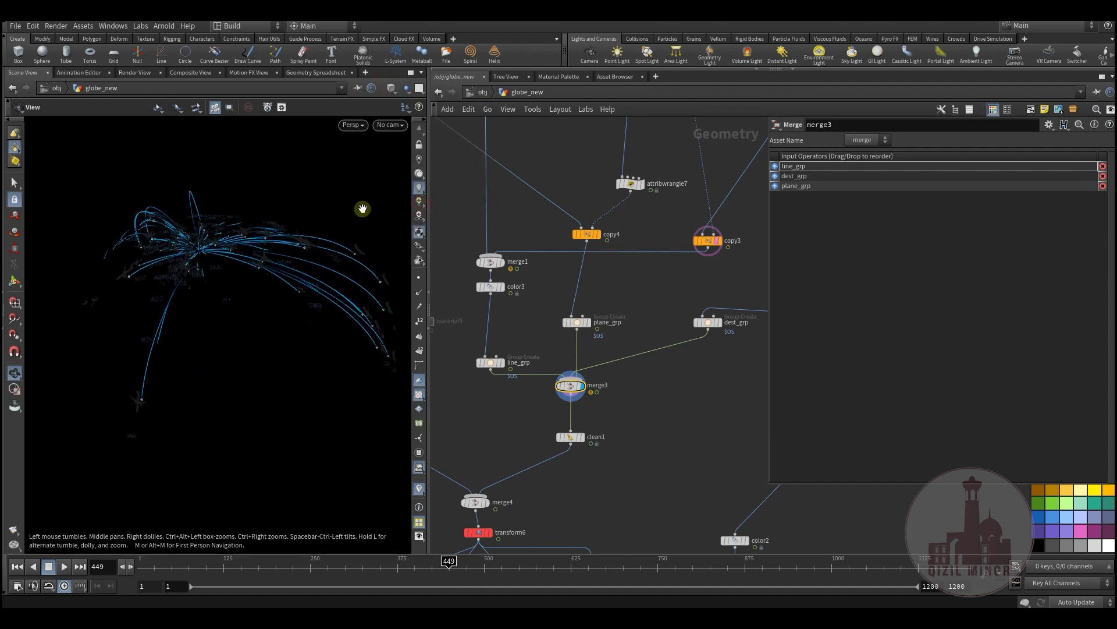
pyautogui.click(422, 174)
# Step: Tumble and zoom around the flight arcs, then scrub to frame 351 to watch the planes
pyautogui.moveTo(237, 308); pyautogui.dragTo(256, 337)
pyautogui.scroll(3, 247, 332)
pyautogui.moveTo(257, 337); pyautogui.dragTo(267, 322, button='middle')
pyautogui.moveTo(183, 563); pyautogui.dragTo(380, 561)
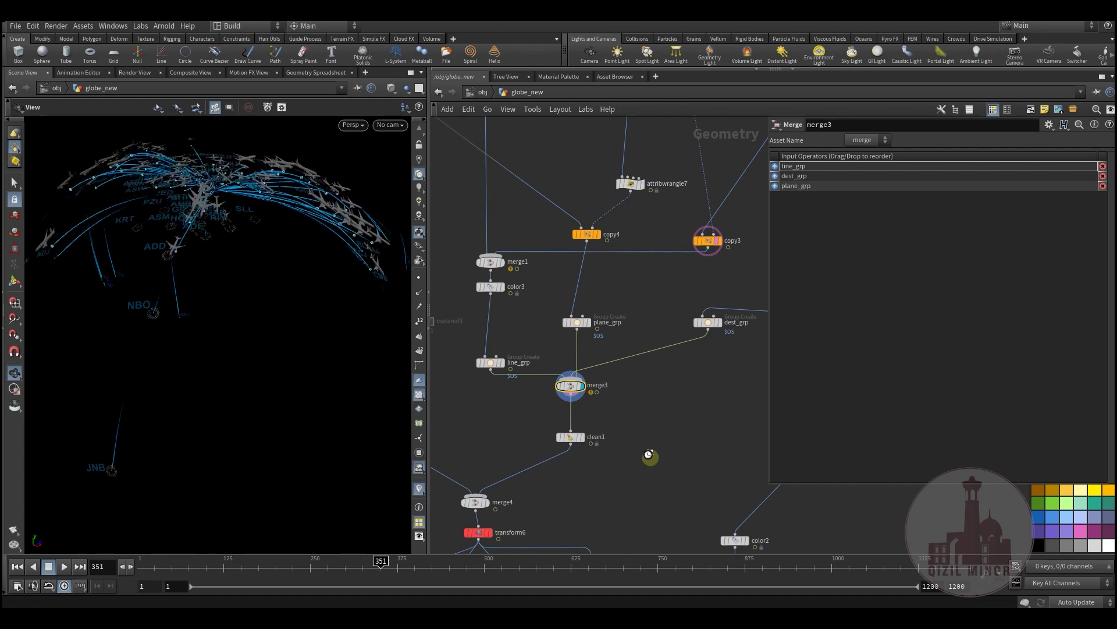
pyautogui.moveTo(542, 505); pyautogui.dragTo(585, 441, button='middle')
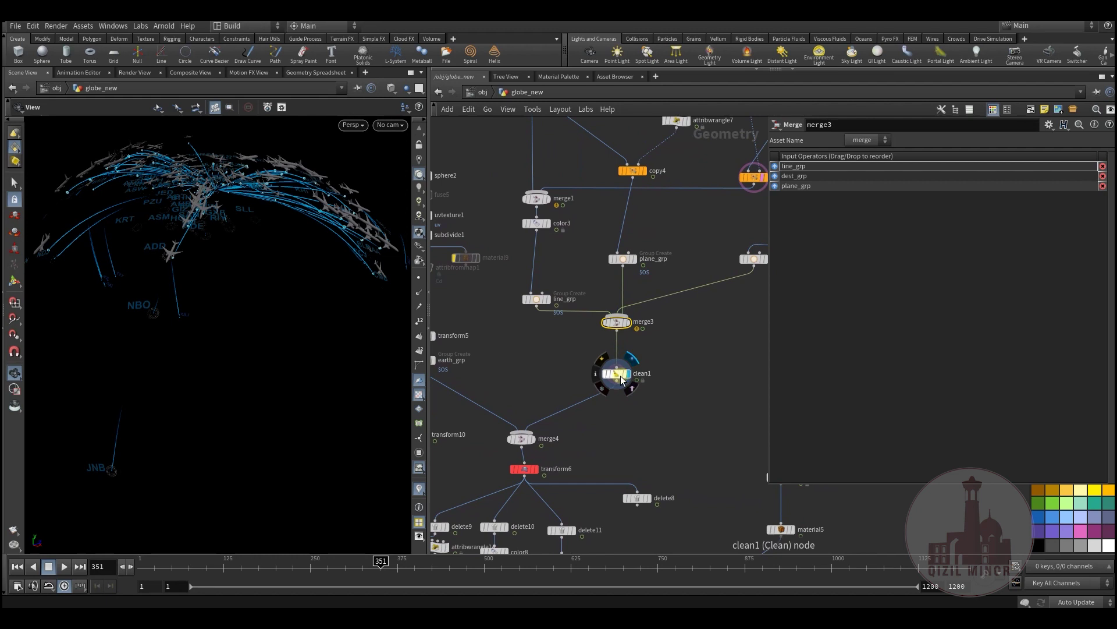
# Step: Select clean1, scrub the planes forward, and switch the viewport to Smooth Wire Shaded
pyautogui.click(622, 380)
pyautogui.moveTo(603, 428); pyautogui.dragTo(613, 426, button='middle')
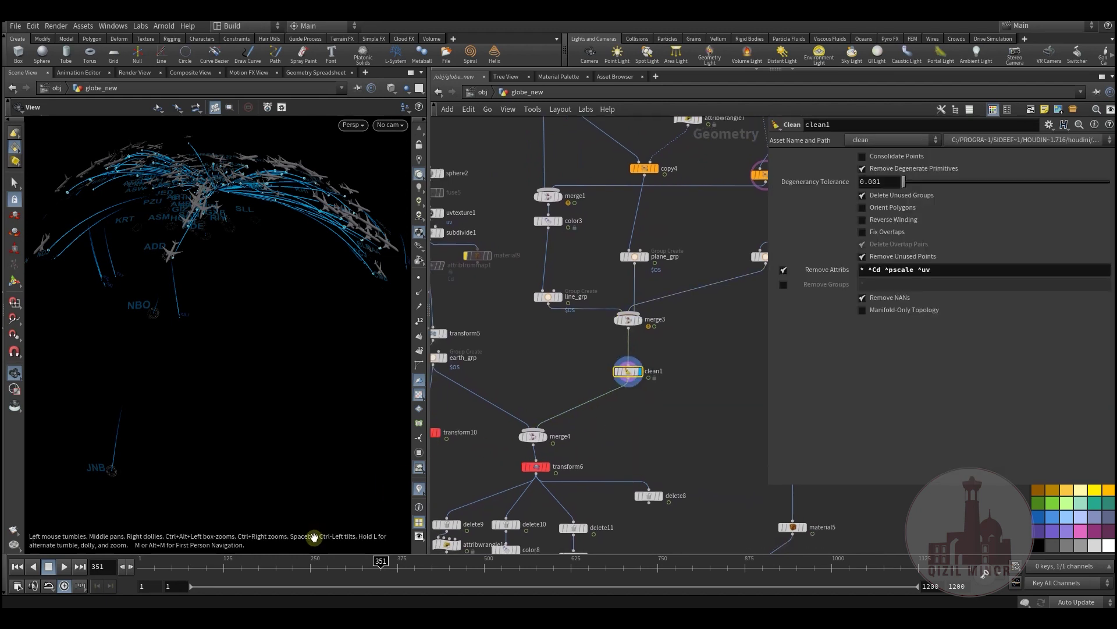
pyautogui.moveTo(379, 567); pyautogui.dragTo(460, 563)
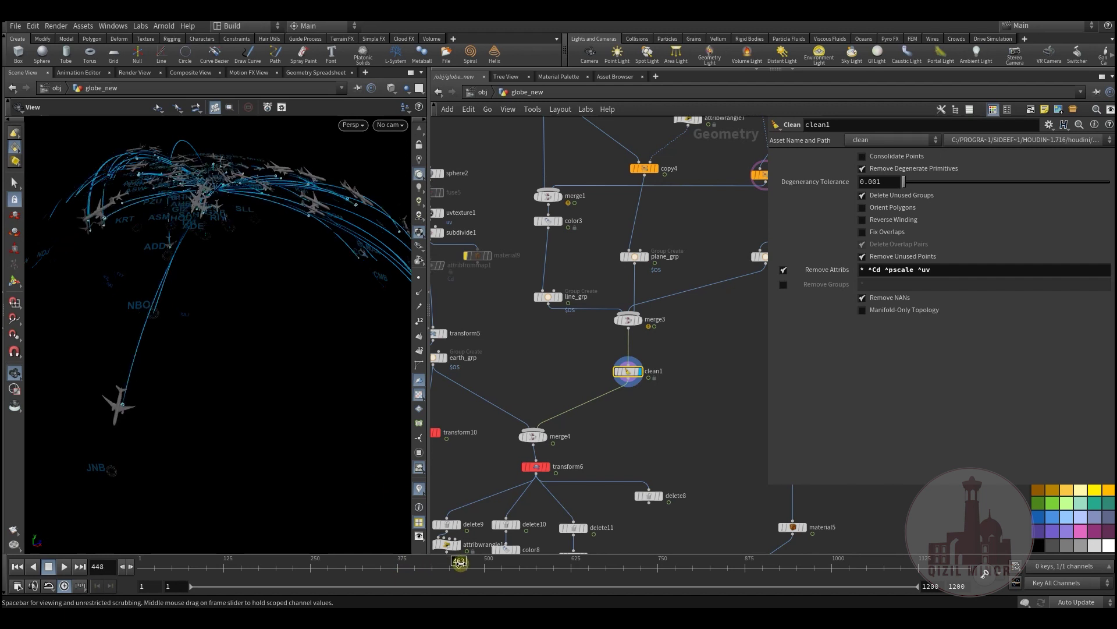
pyautogui.click(391, 89)
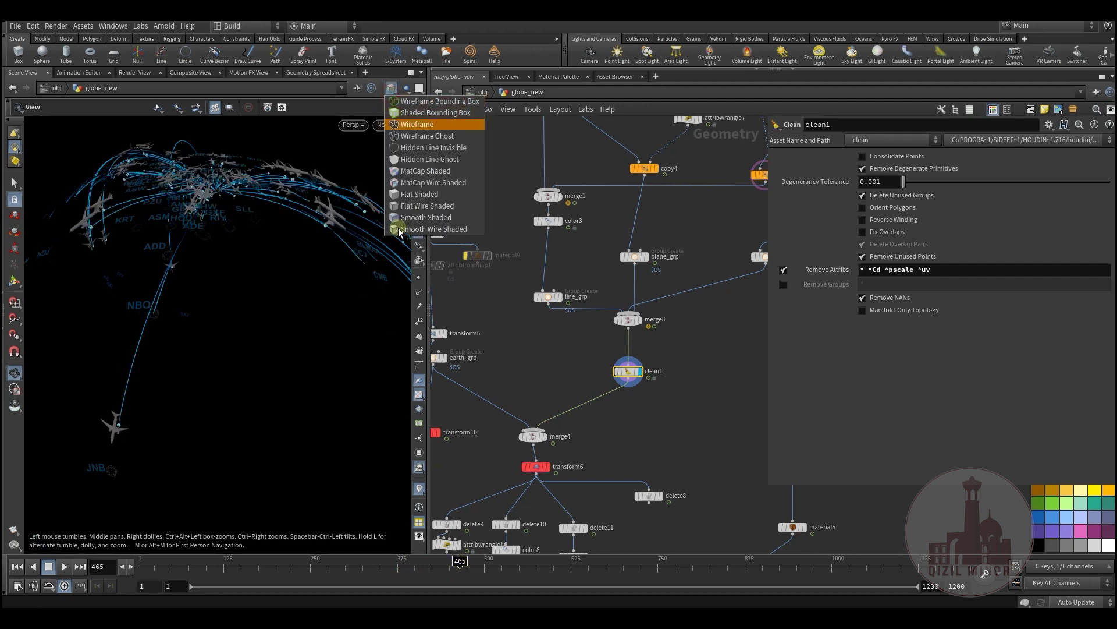
pyautogui.click(419, 214)
pyautogui.moveTo(219, 401); pyautogui.dragTo(260, 383)
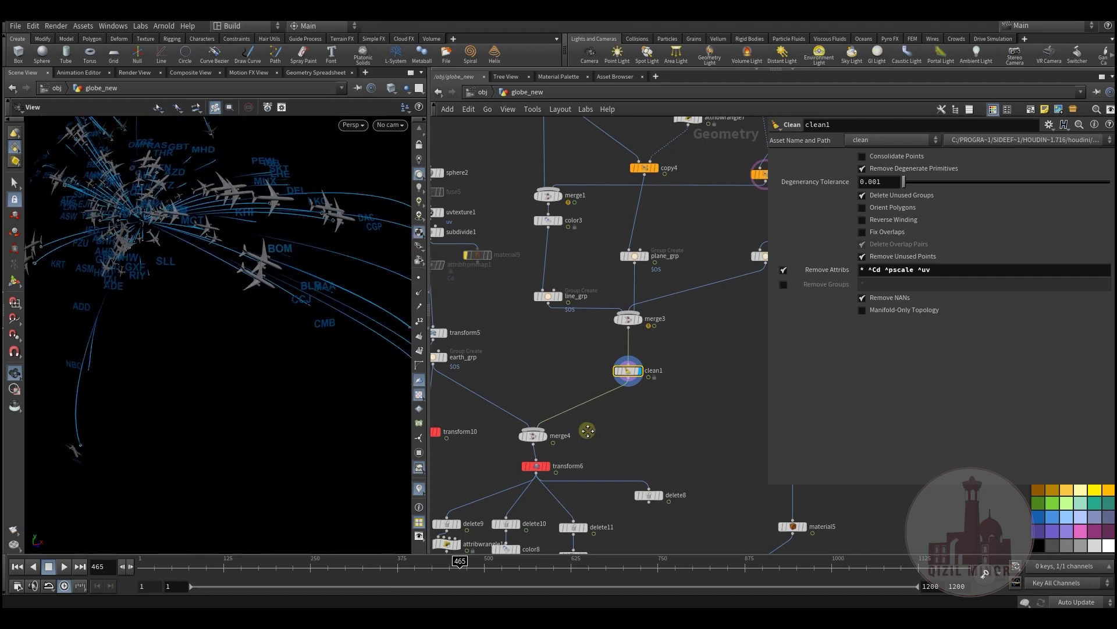
pyautogui.scroll(-4, 605, 376)
# Step: Display and select merge4, then tilt the globe to show more of its top
pyautogui.moveTo(667, 340); pyautogui.dragTo(622, 354, button='middle')
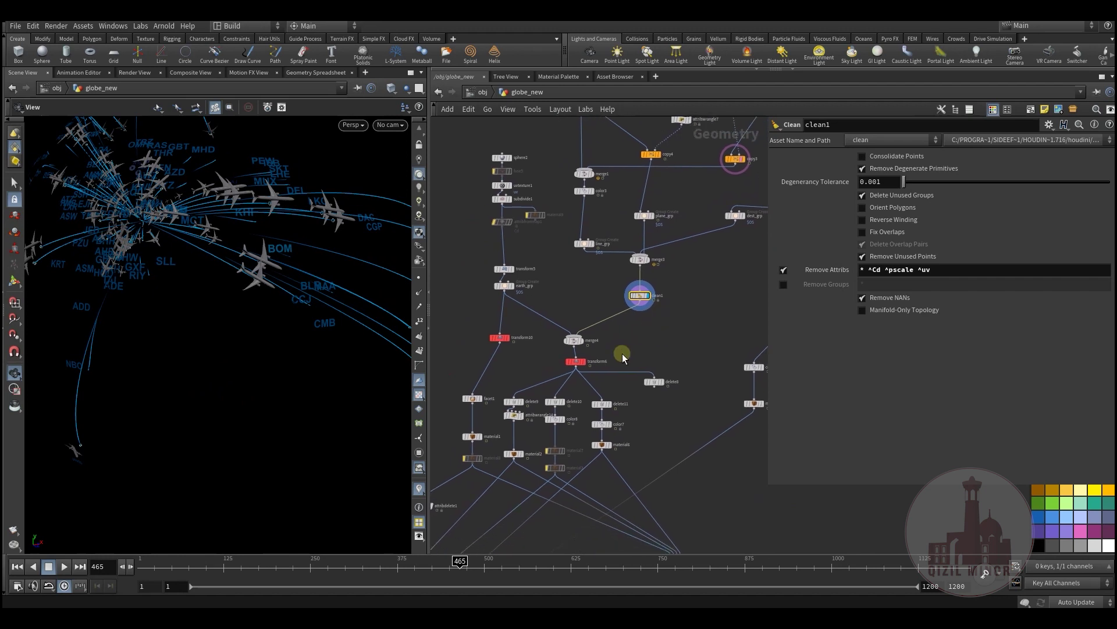
pyautogui.scroll(3, 596, 325)
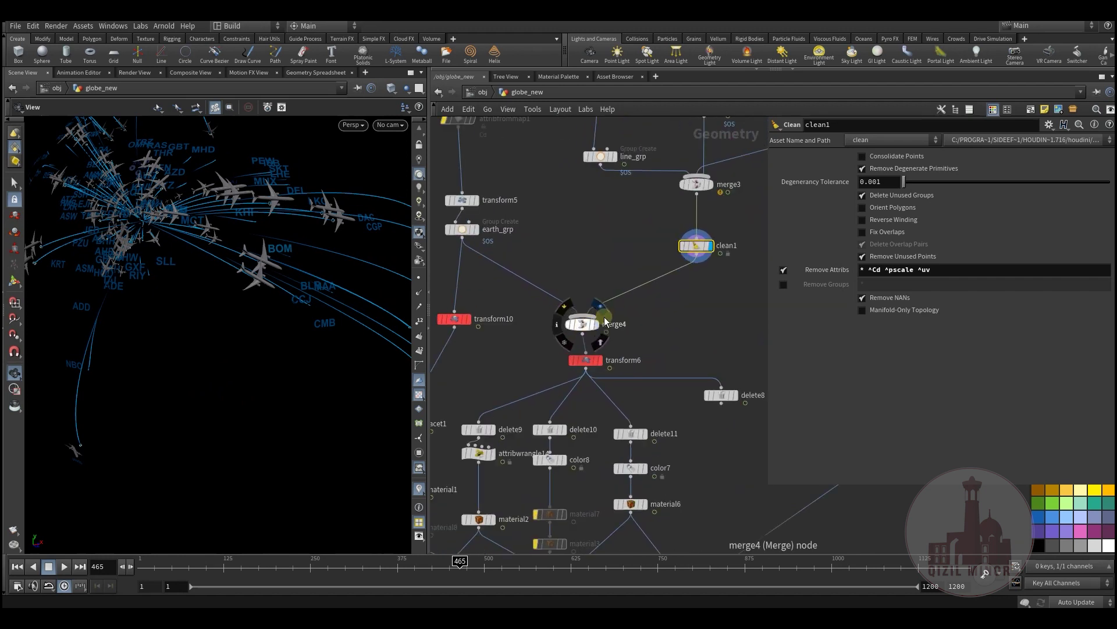
pyautogui.click(601, 308)
pyautogui.click(584, 325)
pyautogui.moveTo(579, 284); pyautogui.dragTo(627, 330, button='middle')
pyautogui.moveTo(213, 200); pyautogui.dragTo(266, 291)
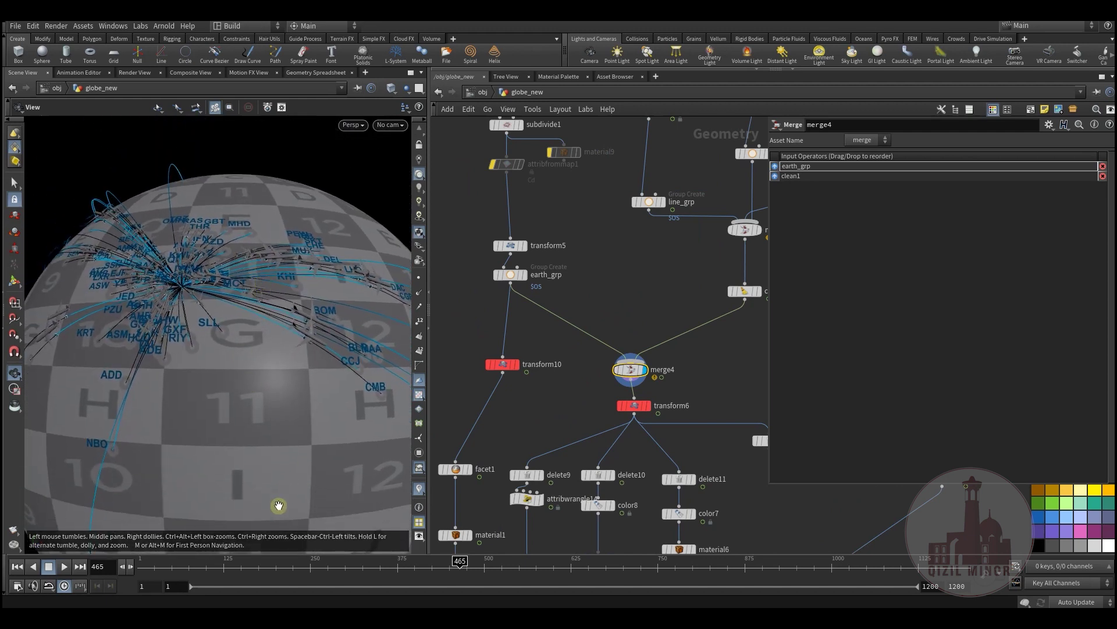
# Step: Scrub back to an earlier frame and pan the network past the material nodes to merge13
pyautogui.moveTo(231, 570); pyautogui.dragTo(337, 562)
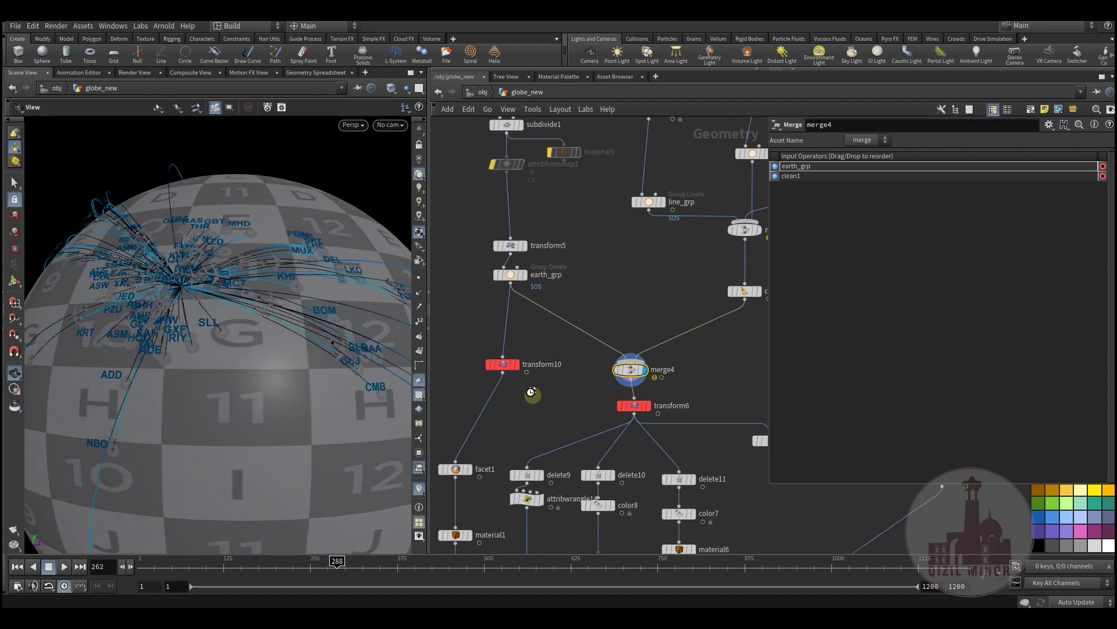
pyautogui.moveTo(539, 401); pyautogui.dragTo(575, 323, button='middle')
pyautogui.moveTo(588, 456); pyautogui.dragTo(578, 337, button='middle')
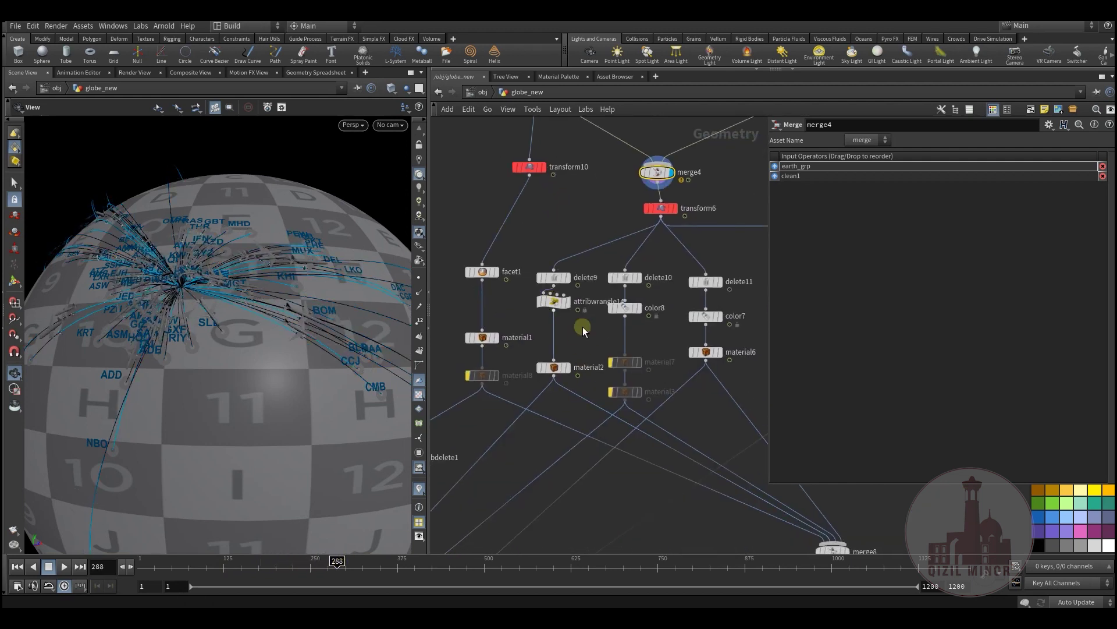
pyautogui.moveTo(592, 378); pyautogui.dragTo(561, 254, button='middle')
pyautogui.scroll(-2, 605, 416)
pyautogui.moveTo(617, 428); pyautogui.dragTo(607, 399, button='middle')
pyautogui.moveTo(614, 411); pyautogui.dragTo(614, 254, button='middle')
pyautogui.scroll(3, 563, 393)
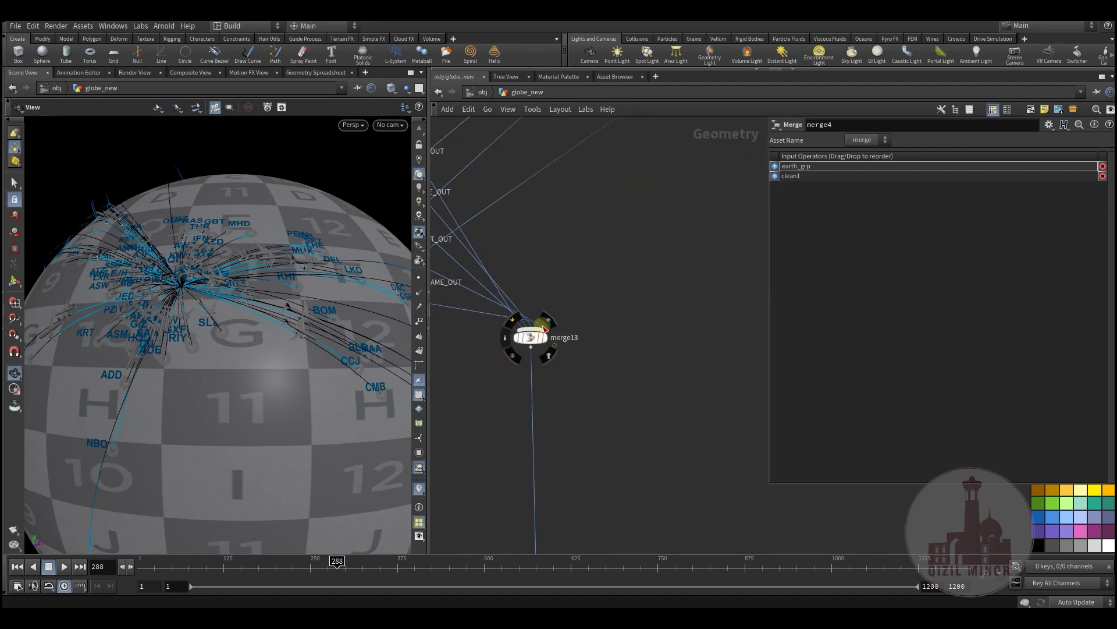
pyautogui.moveTo(569, 417); pyautogui.dragTo(598, 412, button='middle')
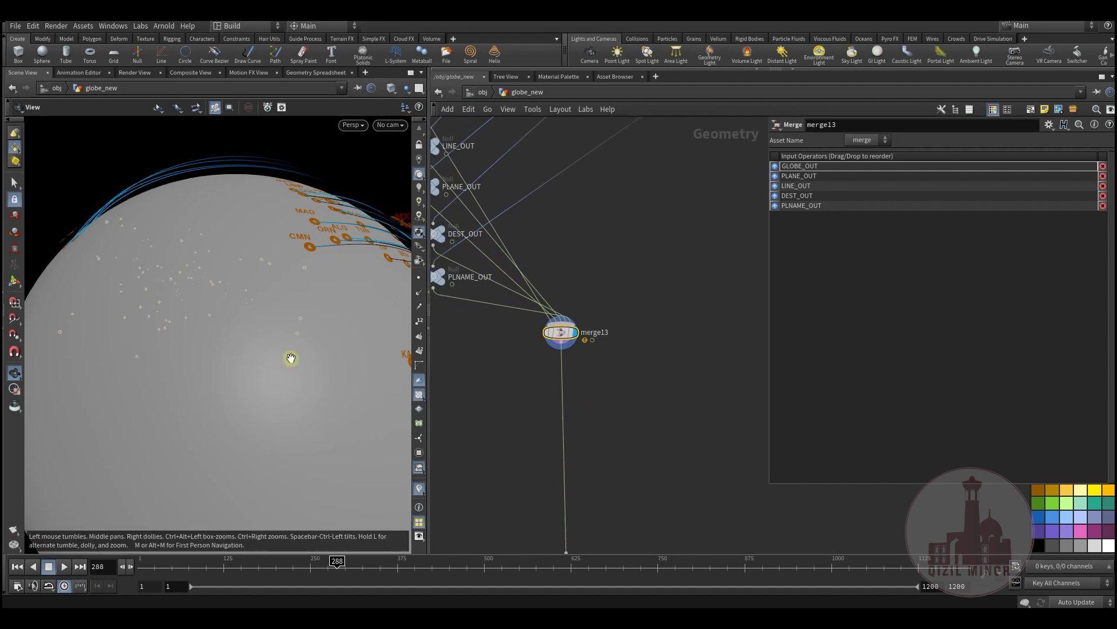
# Step: Look through cam1 and play the planes forward from frame 19
pyautogui.moveTo(319, 322); pyautogui.dragTo(277, 362)
pyautogui.moveTo(305, 361)
pyautogui.mouseDown(button='right')
pyautogui.moveTo(277, 374)
pyautogui.moveTo(300, 367)
pyautogui.mouseUp(button='right')
pyautogui.click(390, 124)
pyautogui.click(408, 182)
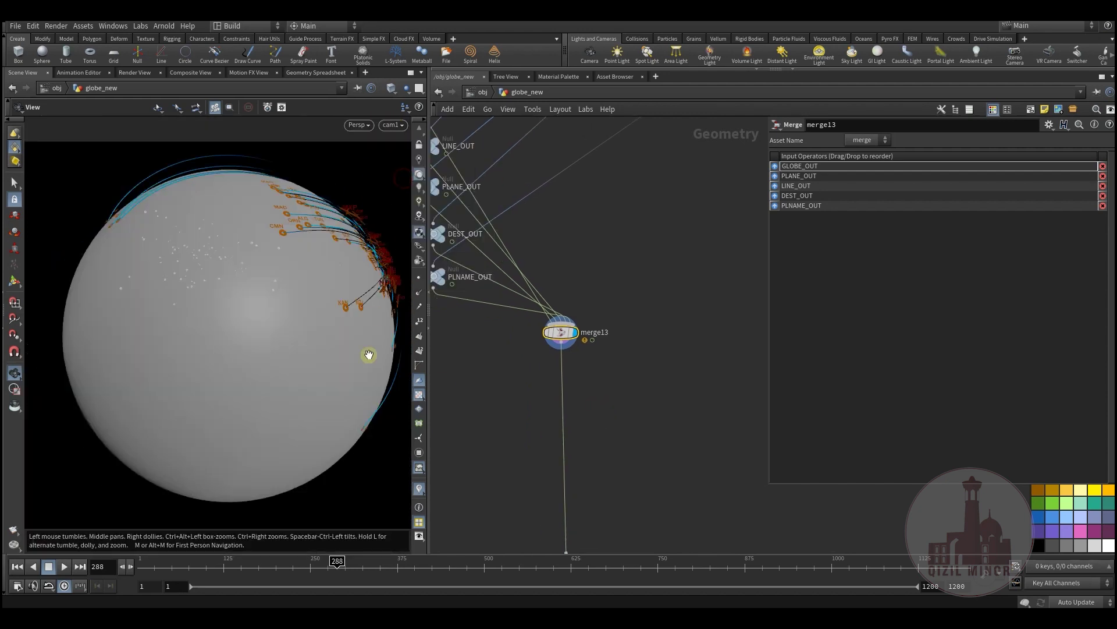
pyautogui.click(151, 563)
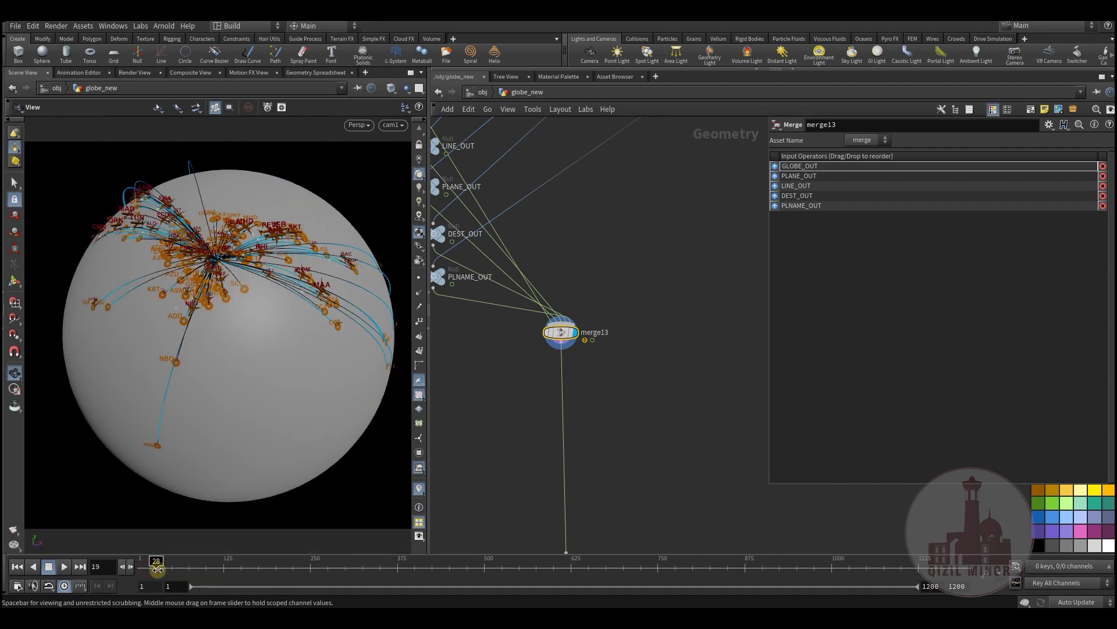
pyautogui.moveTo(166, 570); pyautogui.dragTo(270, 564)
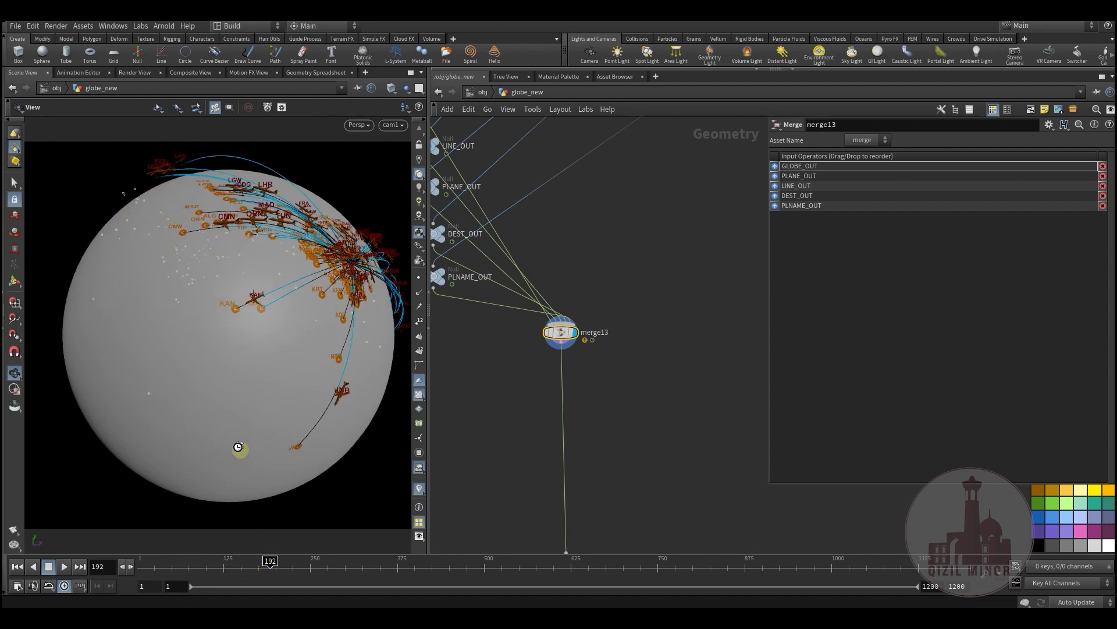
# Step: Tumble and zoom in close around the KAN and NDJ markers and neighbouring airports
pyautogui.moveTo(273, 372)
pyautogui.mouseDown()
pyautogui.moveTo(244, 382)
pyautogui.moveTo(260, 357)
pyautogui.mouseUp()
pyautogui.moveTo(207, 342); pyautogui.dragTo(343, 336, button='right')
pyautogui.scroll(5, 244, 297)
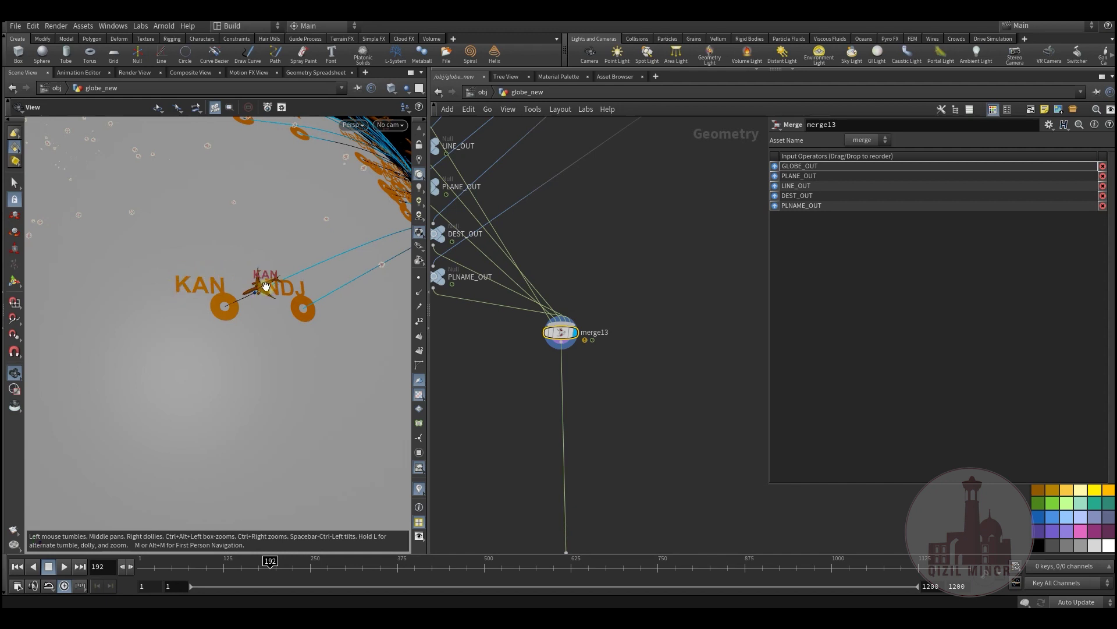
pyautogui.moveTo(342, 322); pyautogui.dragTo(163, 339)
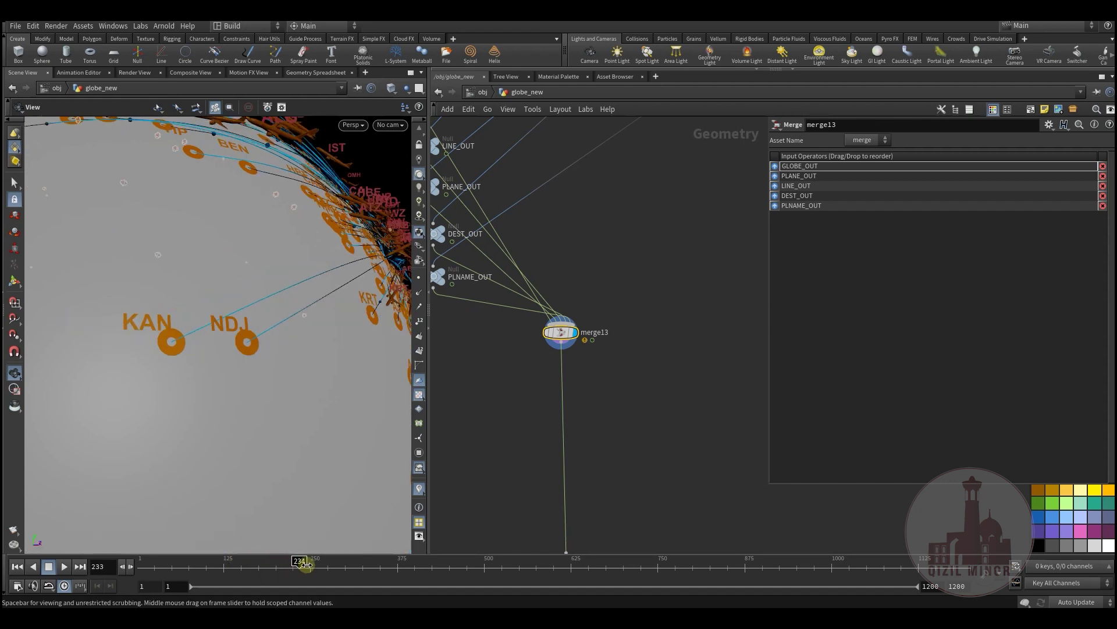
pyautogui.moveTo(344, 295); pyautogui.dragTo(233, 339)
pyautogui.scroll(-4, 274, 343)
pyautogui.moveTo(234, 338); pyautogui.dragTo(237, 378, button='middle')
pyautogui.scroll(2, 257, 376)
pyautogui.moveTo(267, 364)
pyautogui.mouseDown()
pyautogui.moveTo(256, 352)
pyautogui.moveTo(273, 343)
pyautogui.mouseUp()
pyautogui.moveTo(273, 343); pyautogui.dragTo(276, 332, button='middle')
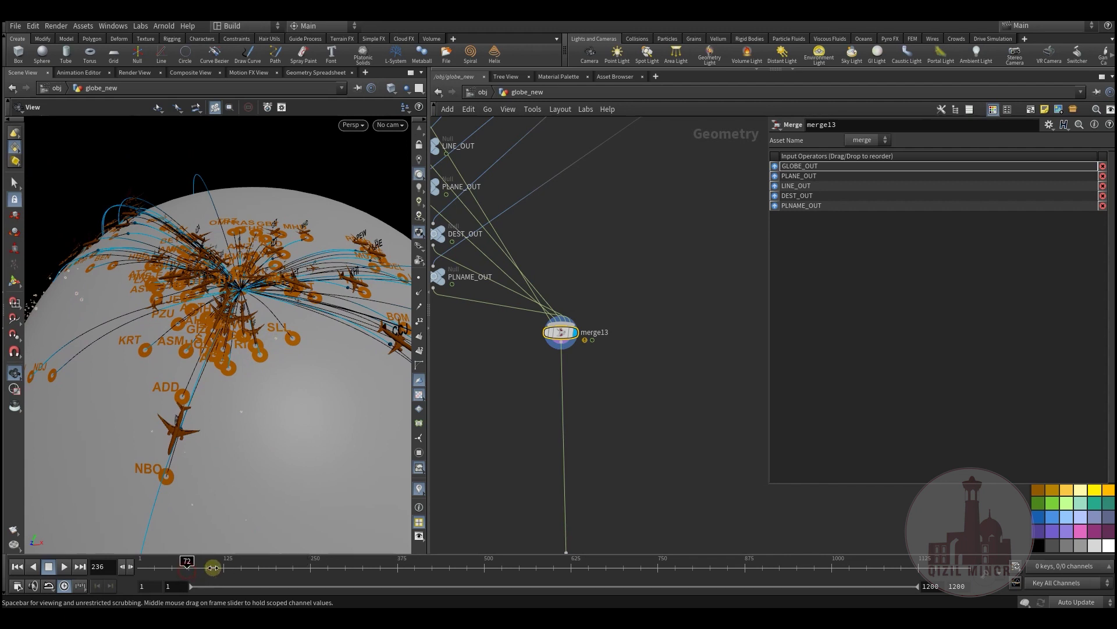
# Step: Jump to frame 203, turn the globe so NBO moves up-right, then advance to frame 344
pyautogui.moveTo(236, 567); pyautogui.dragTo(273, 564)
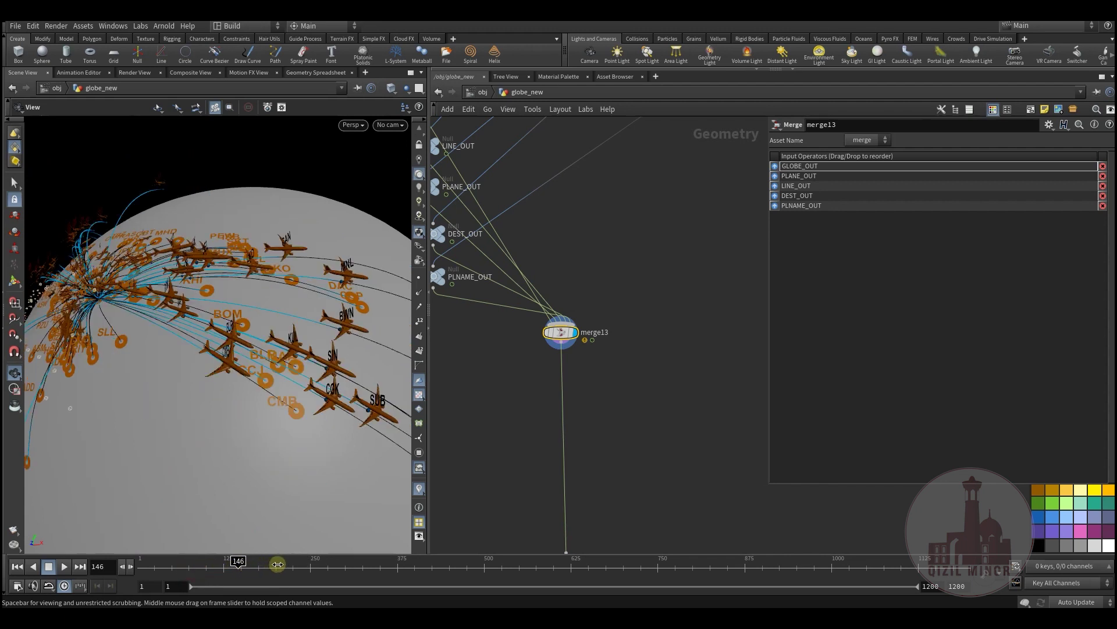
pyautogui.click(277, 564)
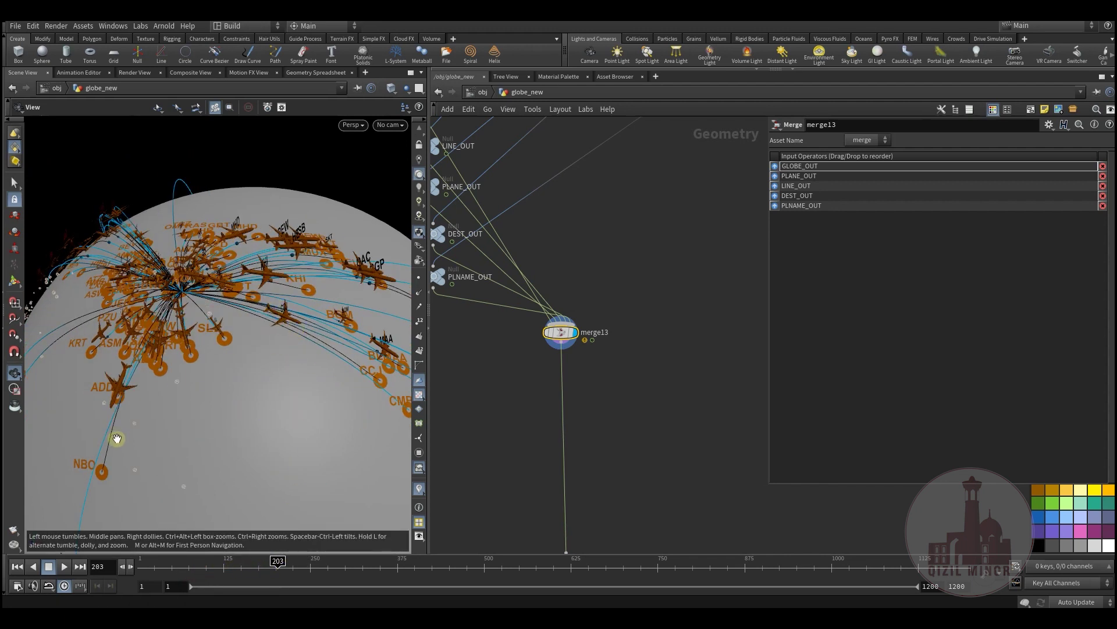
pyautogui.moveTo(184, 393); pyautogui.dragTo(278, 315)
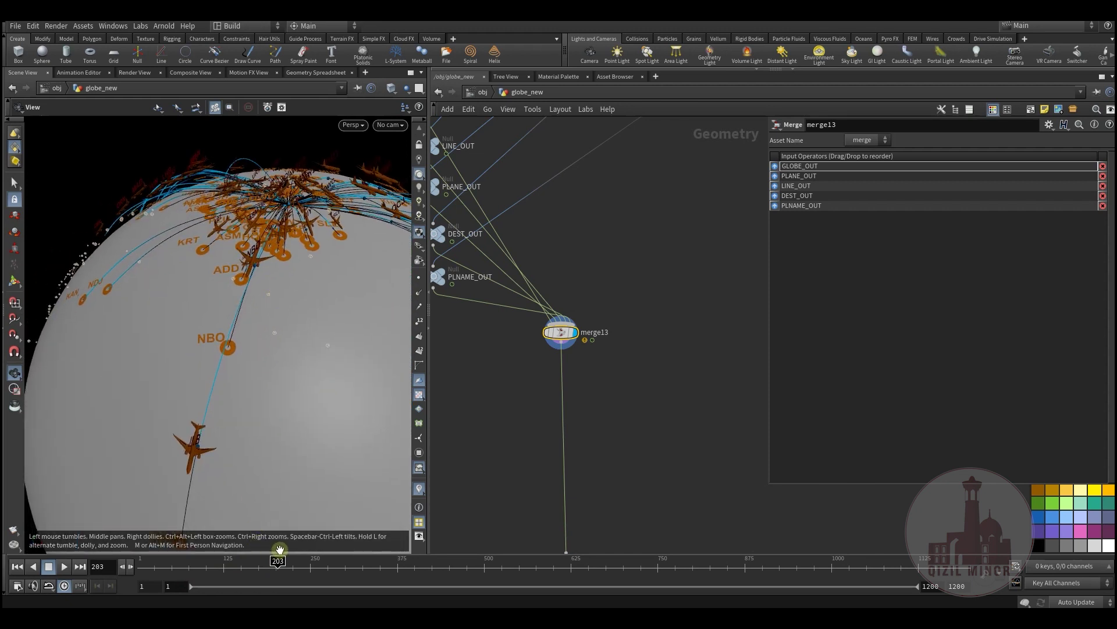
pyautogui.click(376, 564)
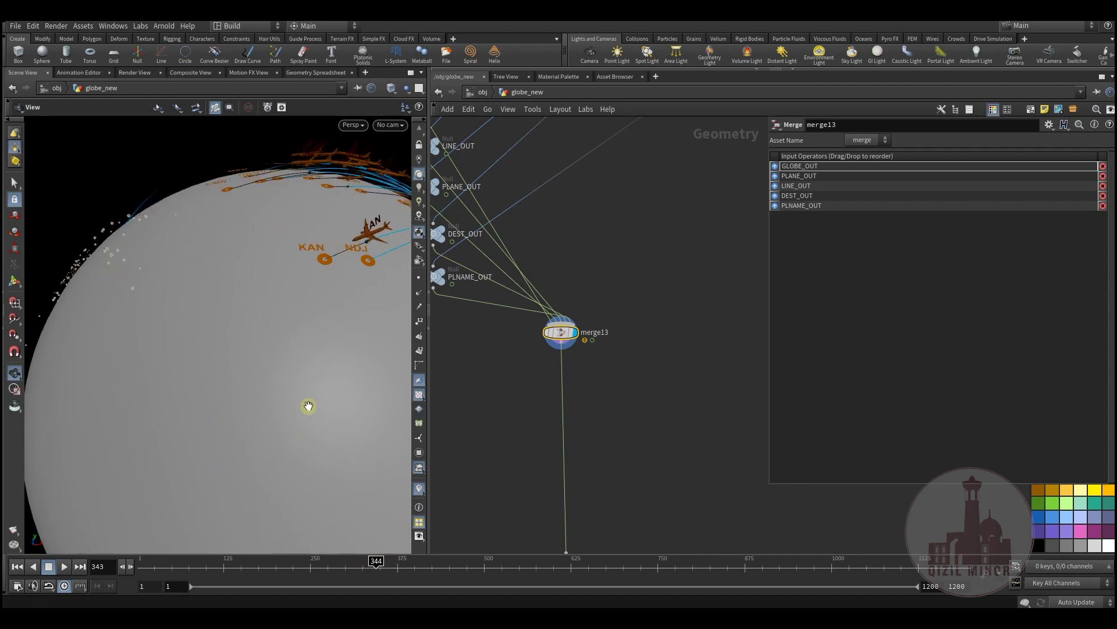
# Step: Return to the /obj network level and look through cam1
pyautogui.click(481, 94)
pyautogui.moveTo(276, 294); pyautogui.dragTo(264, 316)
pyautogui.click(388, 125)
pyautogui.click(375, 201)
pyautogui.moveTo(321, 316); pyautogui.dragTo(251, 326, button='middle')
pyautogui.click(388, 128)
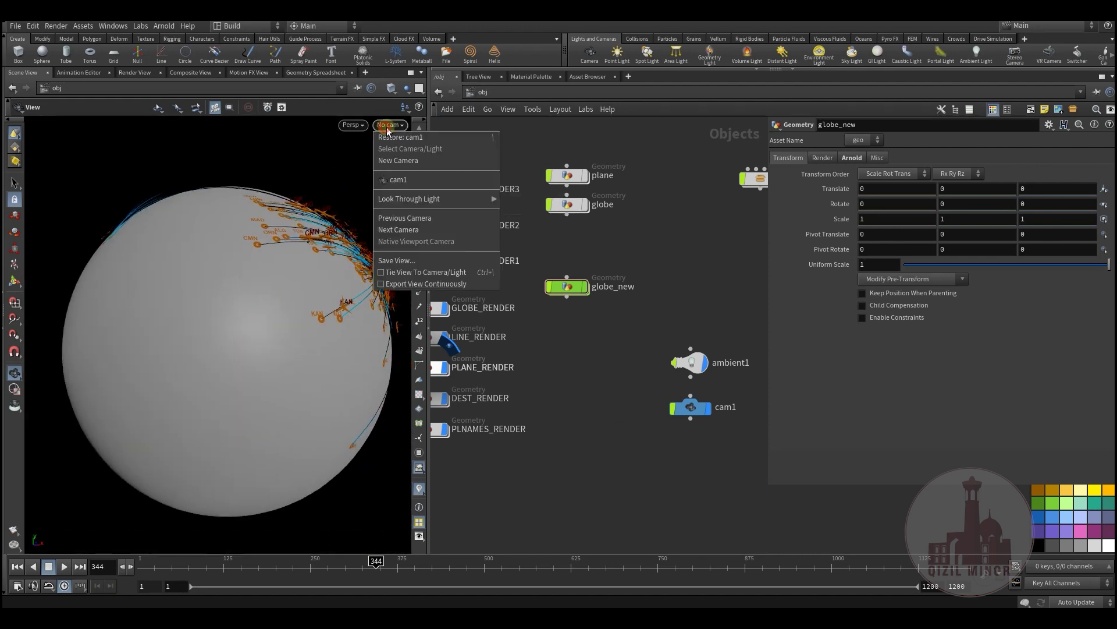
pyautogui.click(399, 179)
pyautogui.moveTo(592, 453); pyautogui.dragTo(576, 488, button='middle')
# Step: Bring the globe_3sec_.mp4 reference video to the front and restart it from the beginning
pyautogui.moveTo(245, 617)
pyautogui.click(356, 580)
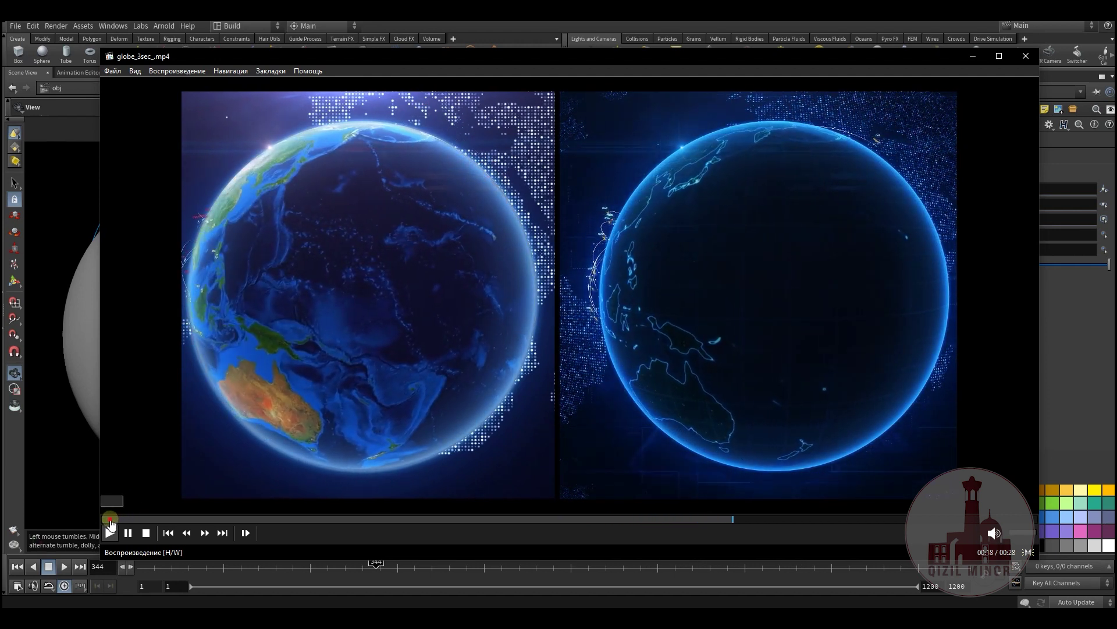
pyautogui.click(110, 519)
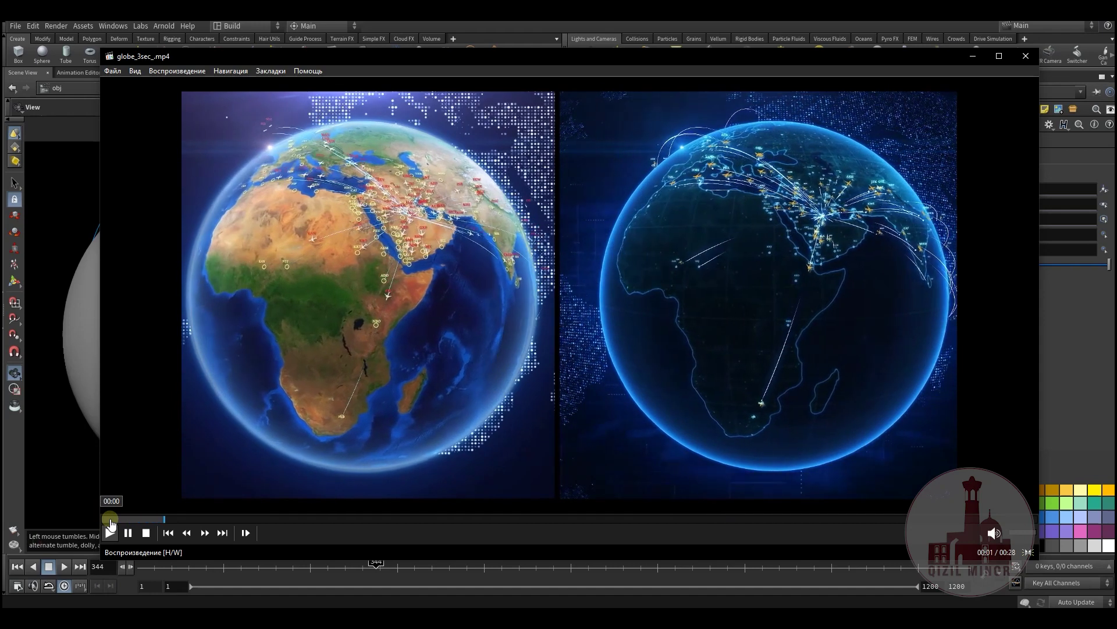